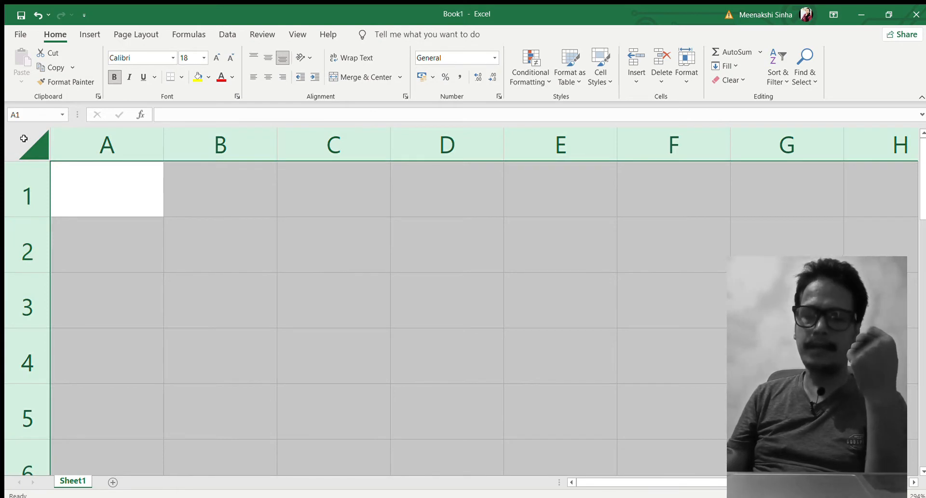
Step: Select the whole of column B, then replace that selection with the single cell B1
click(220, 144)
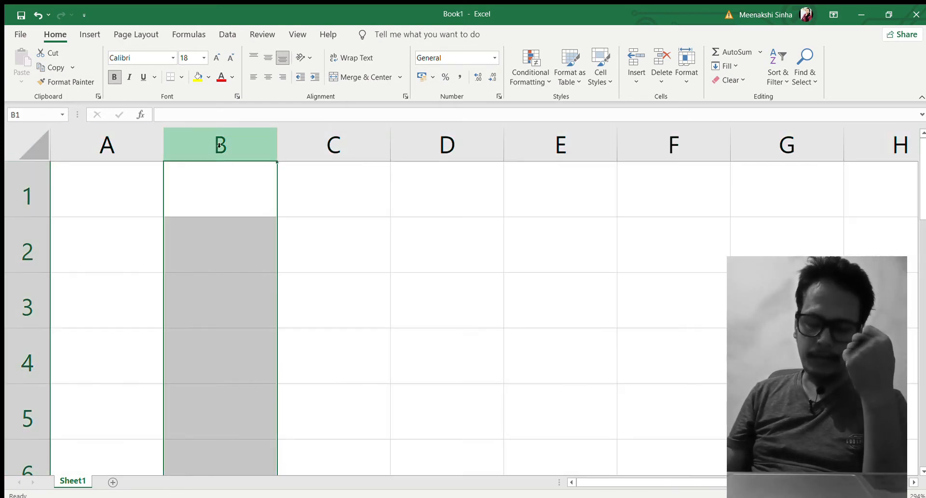
click(361, 221)
click(480, 252)
click(204, 185)
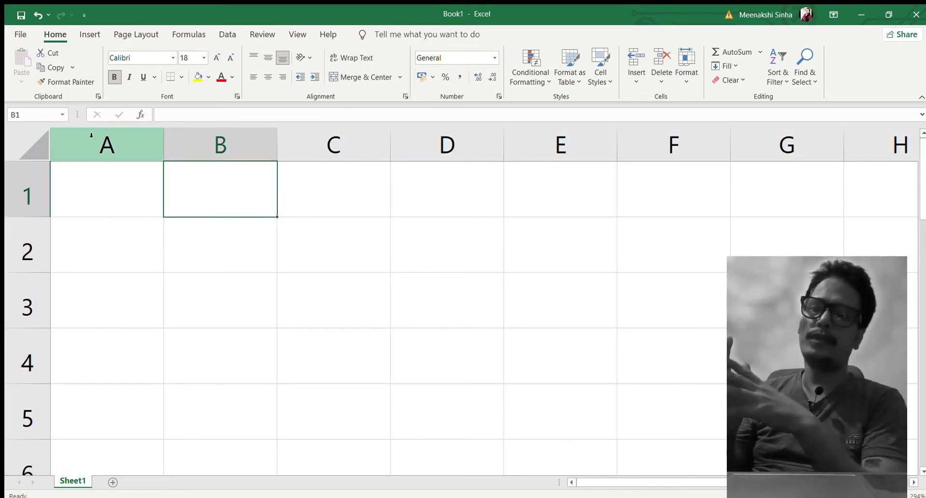
Step: Select the entire worksheet and then the whole of column A, finishing on the single cell C2
click(26, 140)
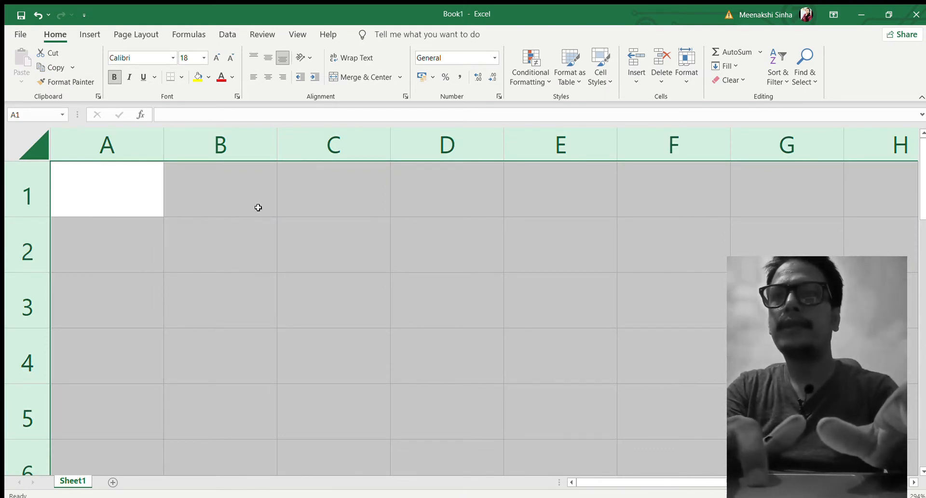
click(331, 205)
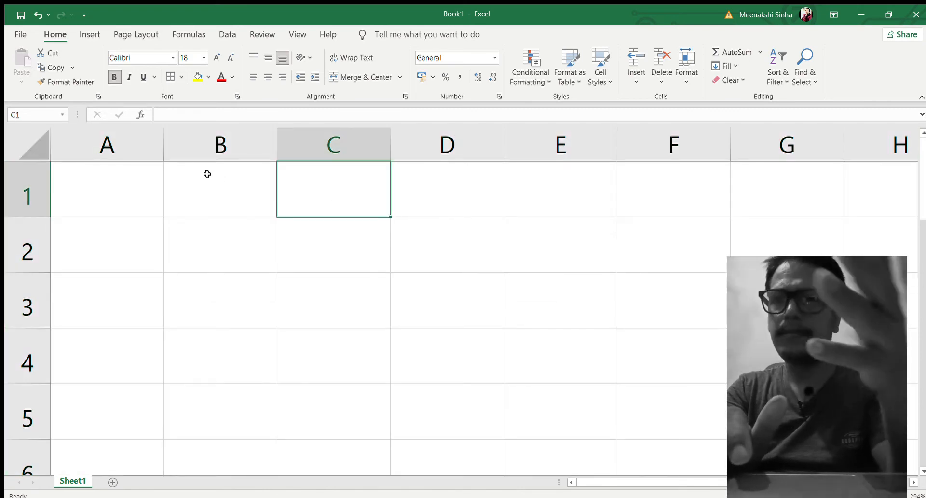
click(118, 141)
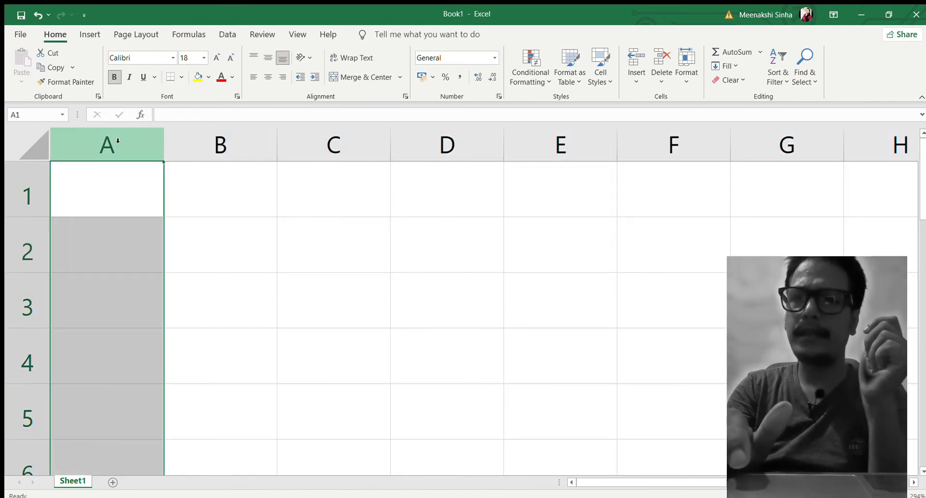
click(320, 240)
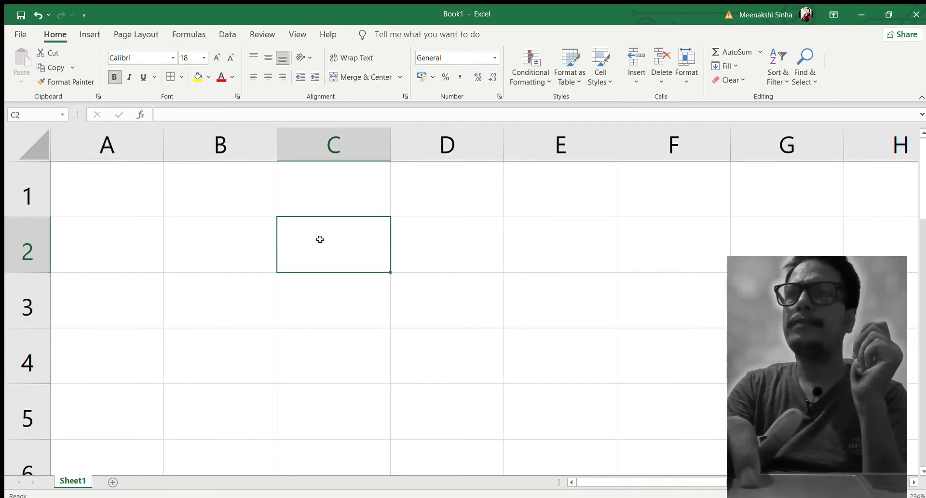
Step: Repeat the selection of the entire worksheet, followed by all of column A, and return to cell C2
click(24, 138)
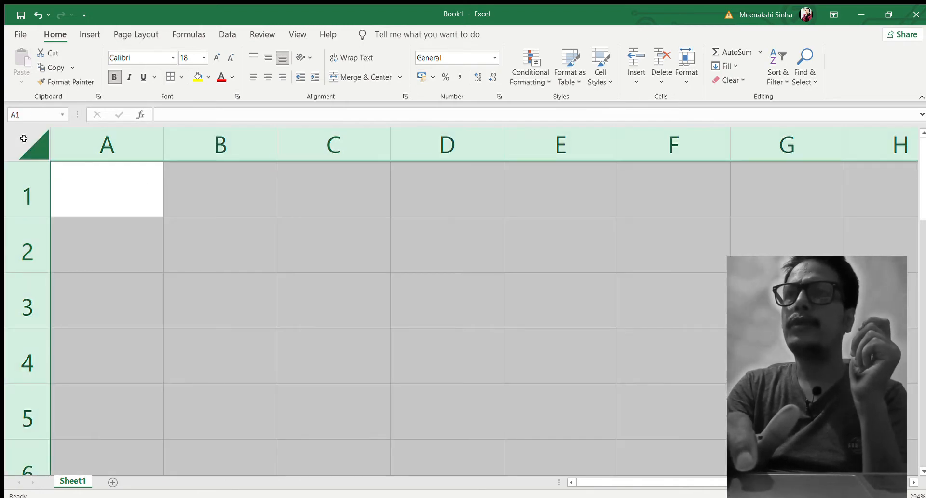
key(Right)
click(26, 140)
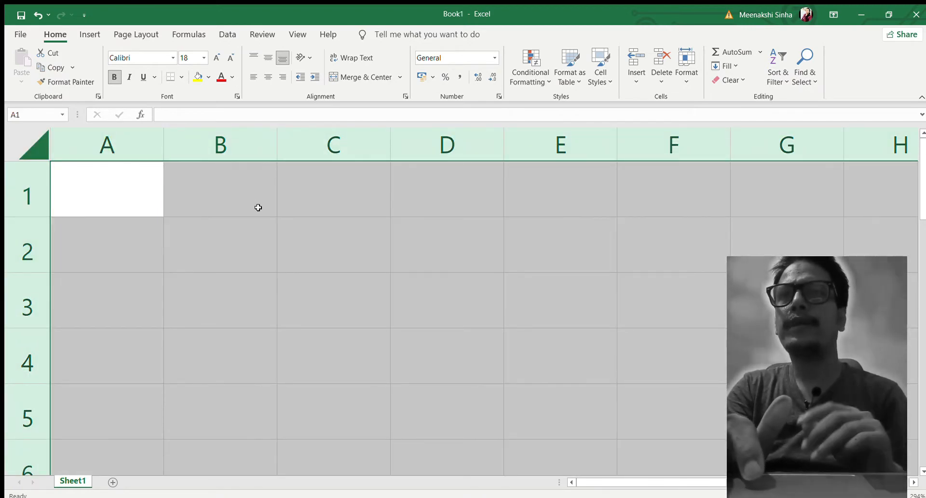
click(330, 205)
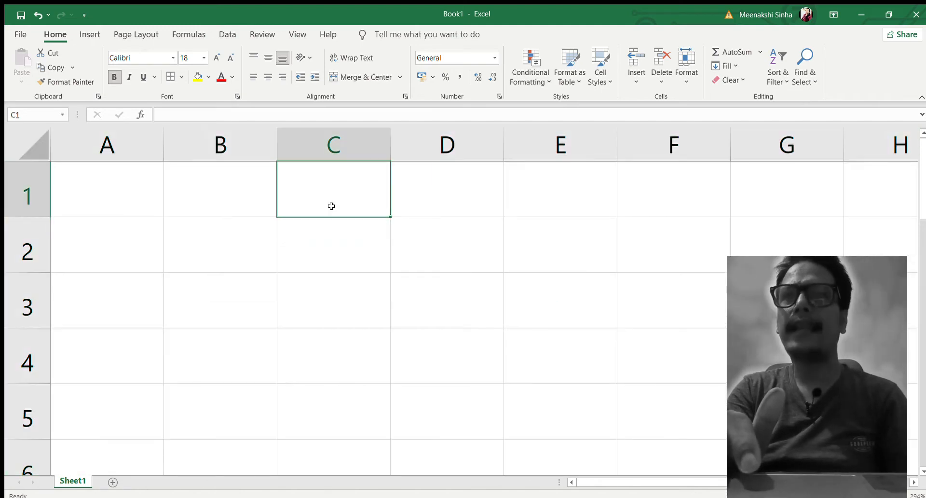
click(132, 147)
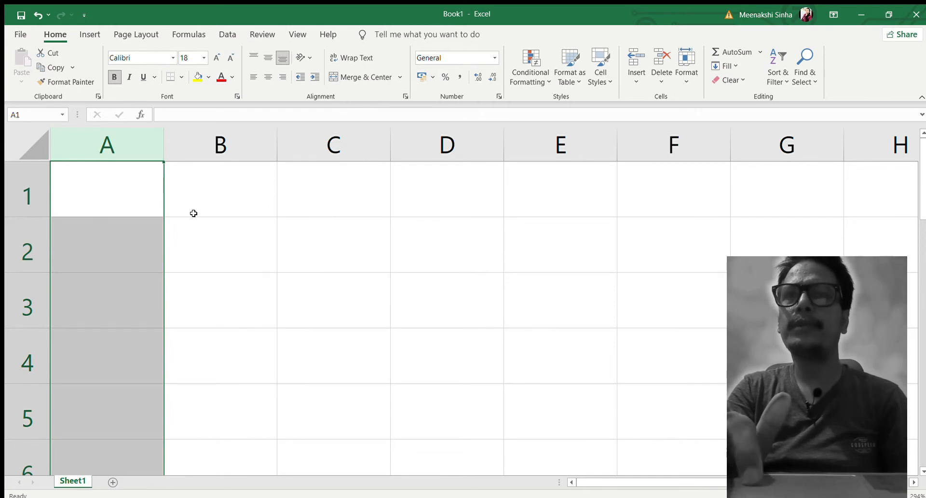
click(319, 239)
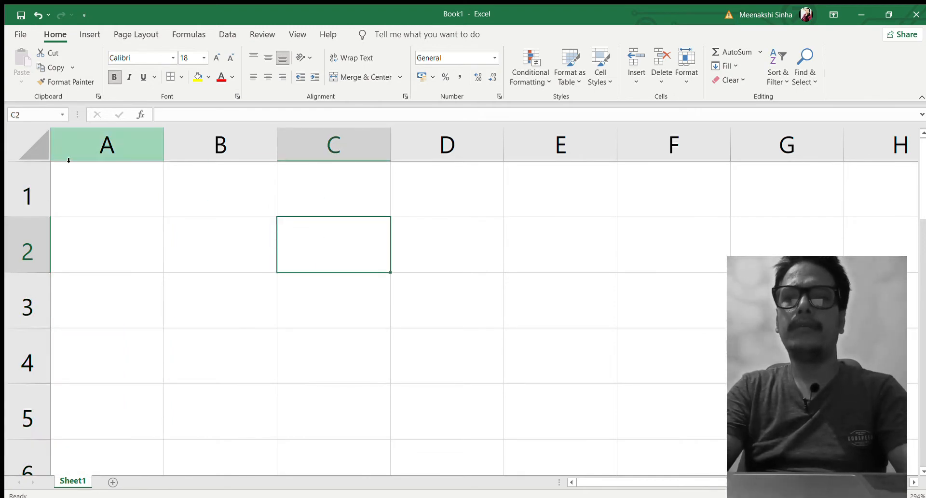
Step: Select the entire worksheet and then column B, finishing on the single cell D2
click(29, 140)
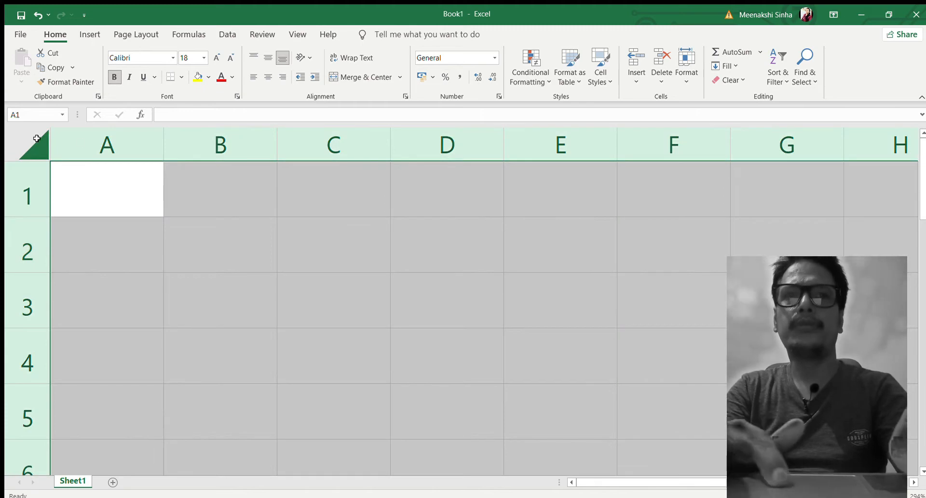
click(221, 143)
click(361, 221)
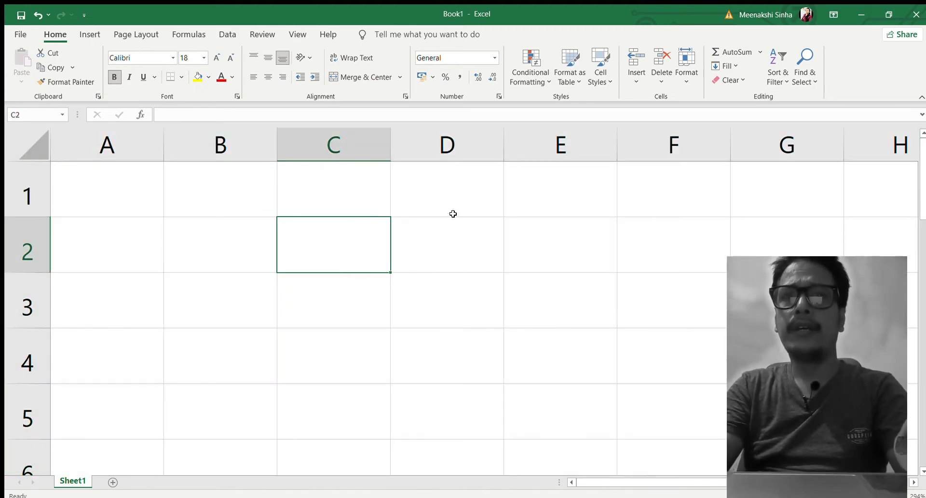
click(480, 252)
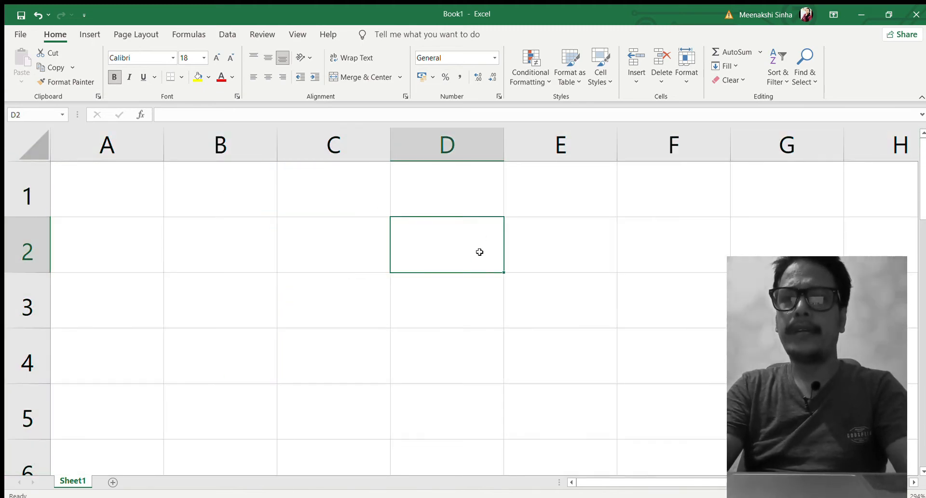
Step: Select columns D, F, G and A one at a time, finishing on the single cell B1
click(452, 135)
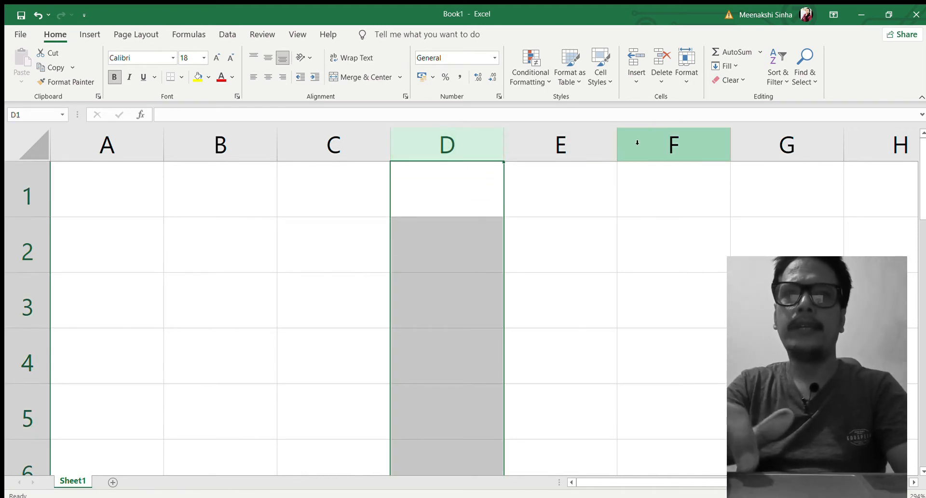
click(677, 135)
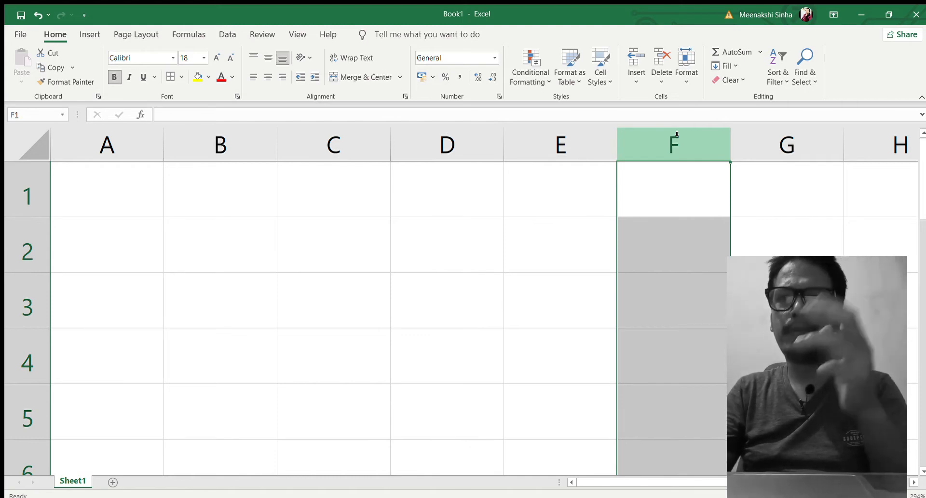
click(784, 141)
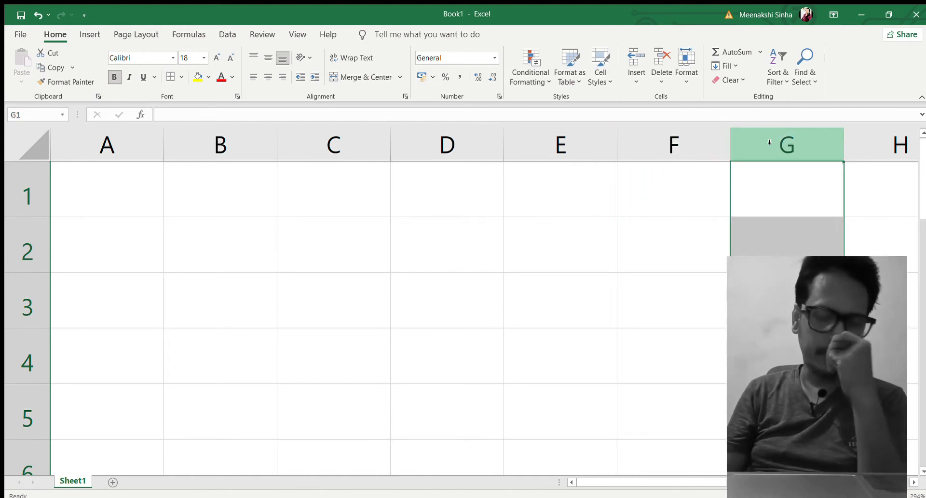
click(126, 143)
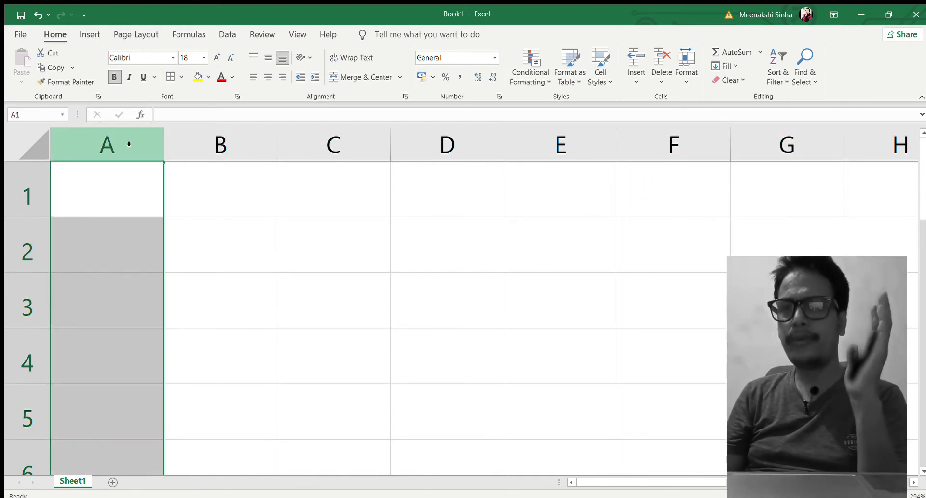
click(676, 135)
click(762, 137)
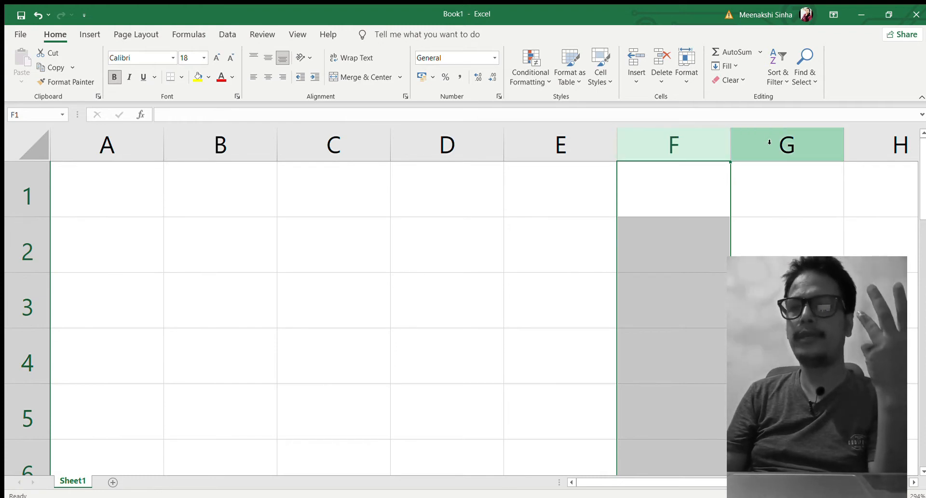
click(149, 145)
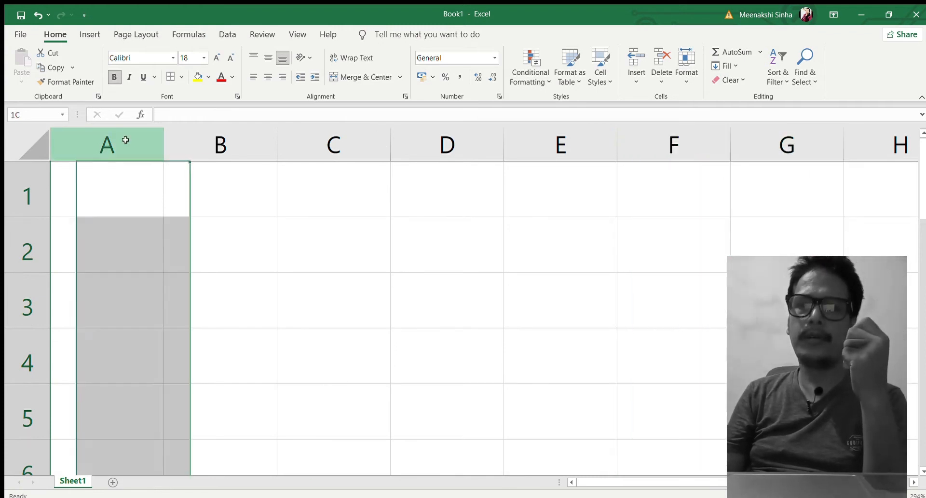
click(228, 183)
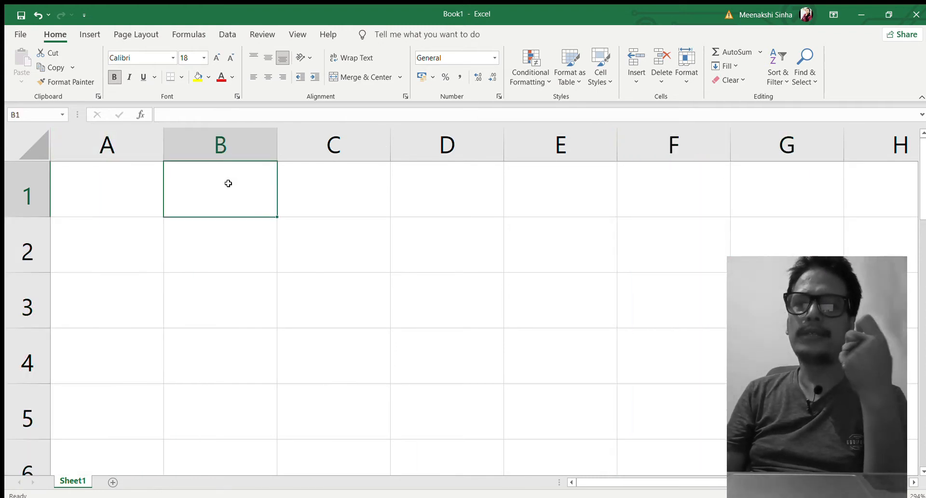
Step: Select row 3, row 4 and column A in turn, then the entire worksheet, finishing on cell E1
click(27, 304)
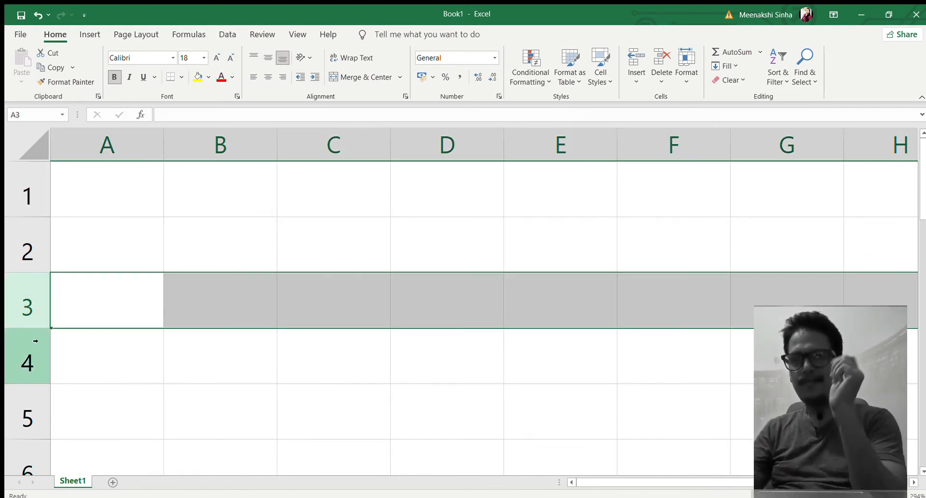
click(31, 347)
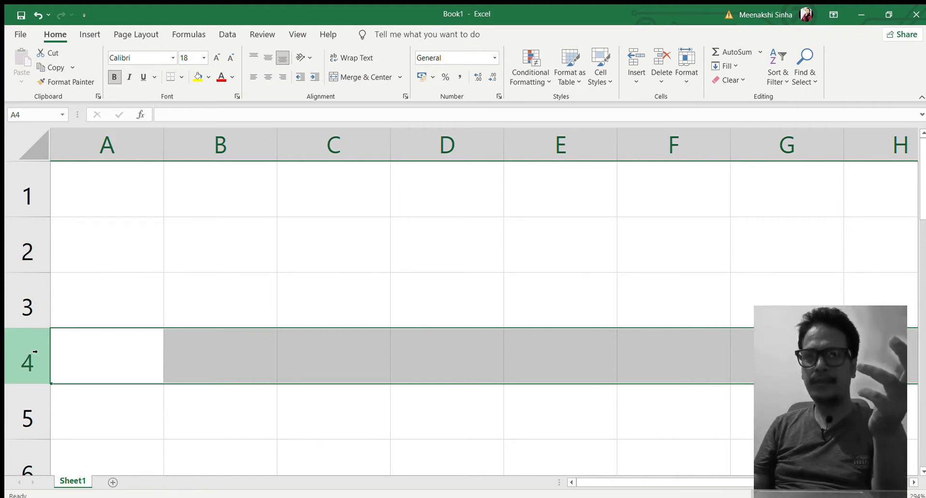
click(133, 152)
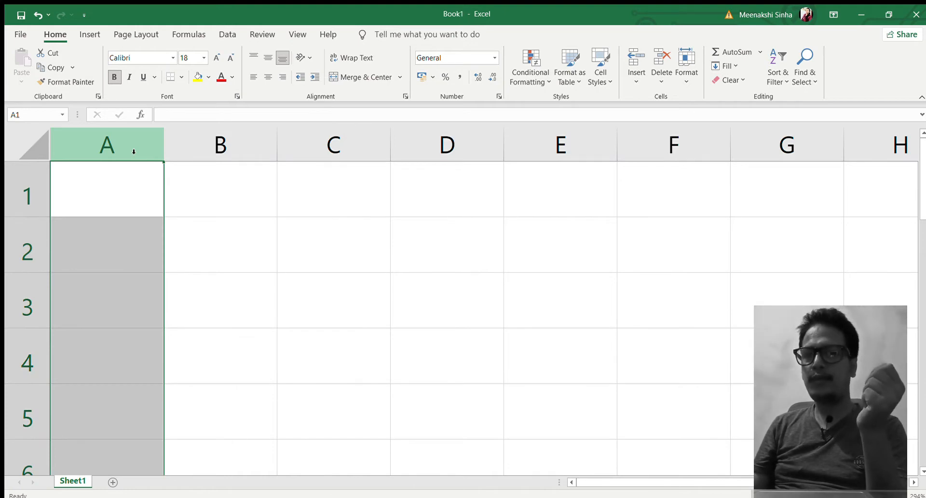
click(204, 213)
click(314, 241)
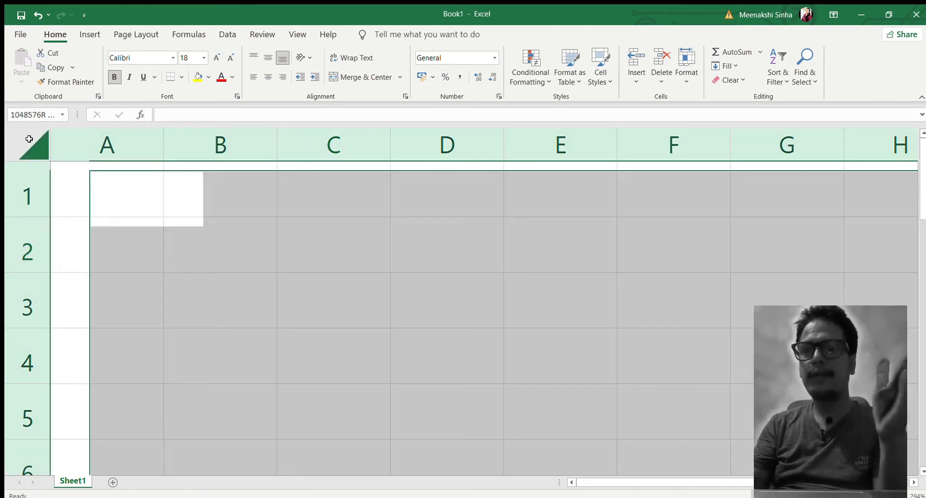
click(29, 139)
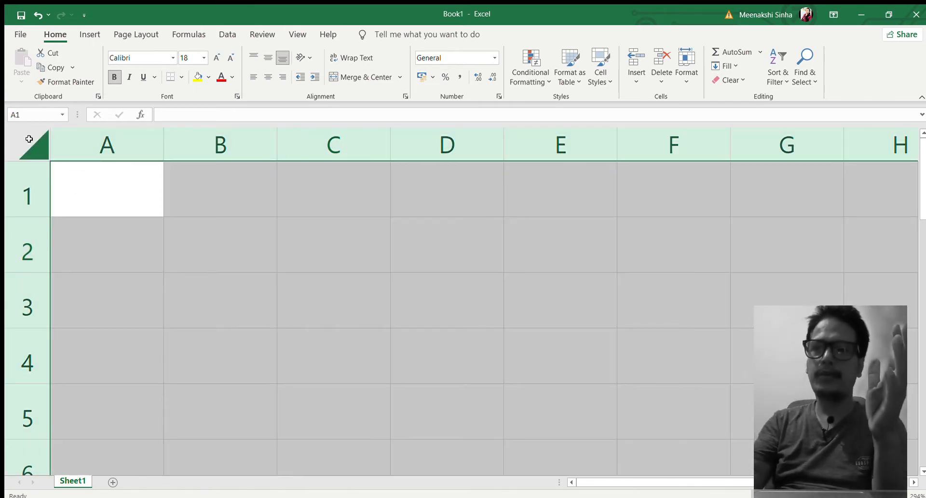
click(563, 202)
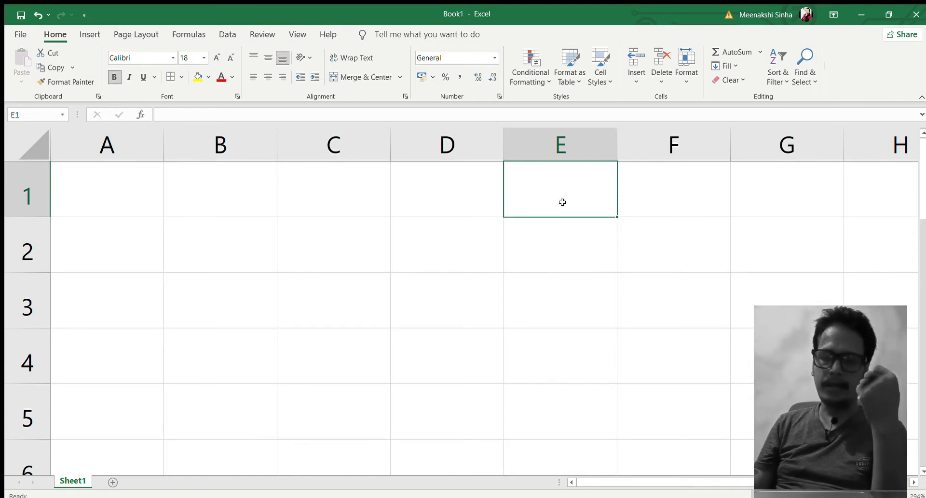
Step: Enter A in cell B1 and C in cell C1
click(230, 179)
text(A)
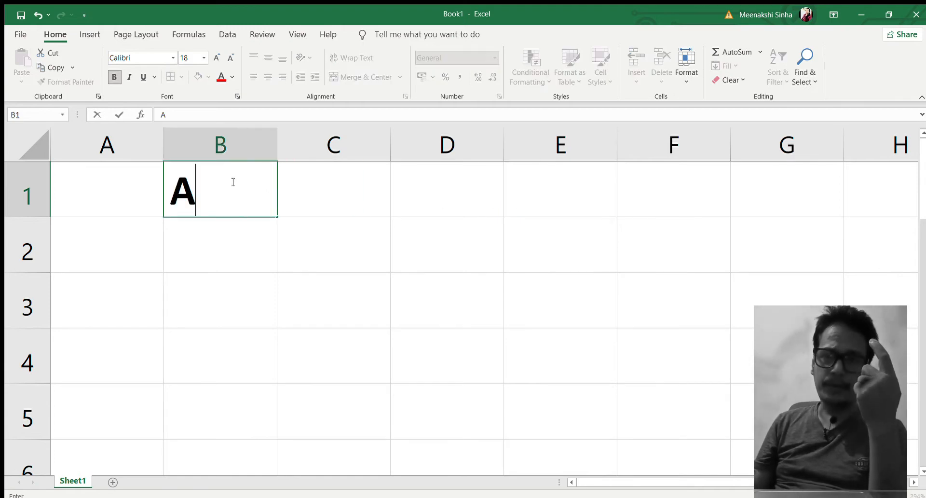
click(333, 181)
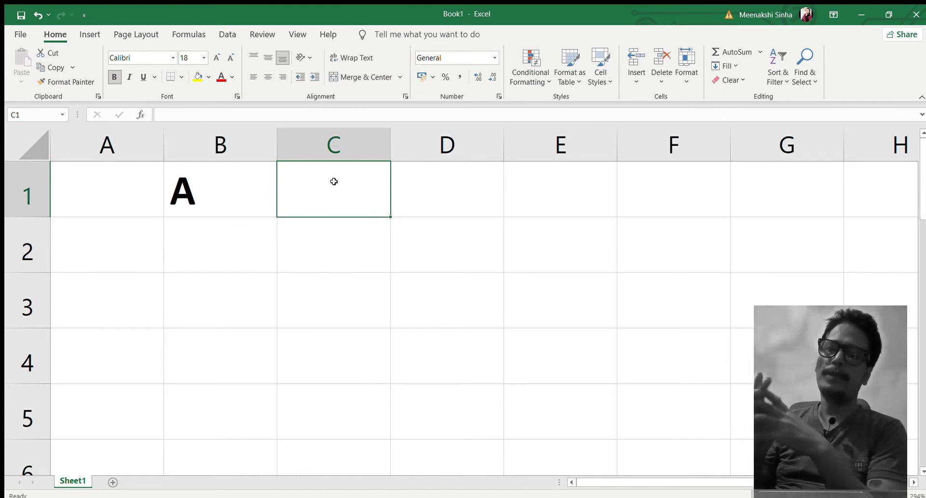
text(C)
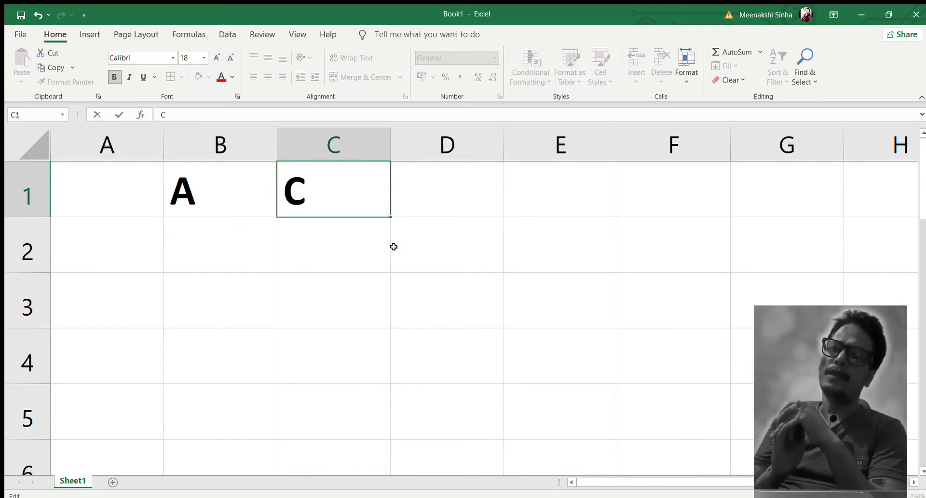
click(393, 247)
Step: Compare the entries in cells B1 and C1 by selecting each in turn, finishing on C1
click(204, 178)
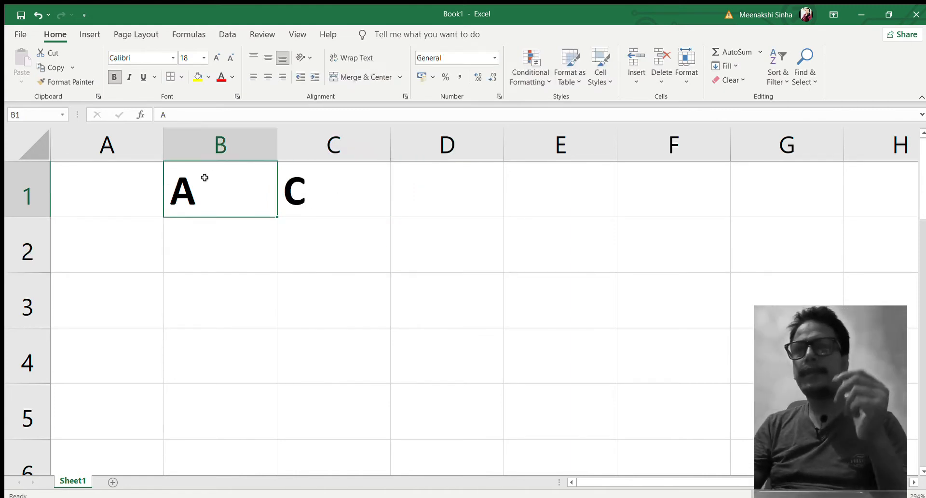
click(313, 184)
click(213, 181)
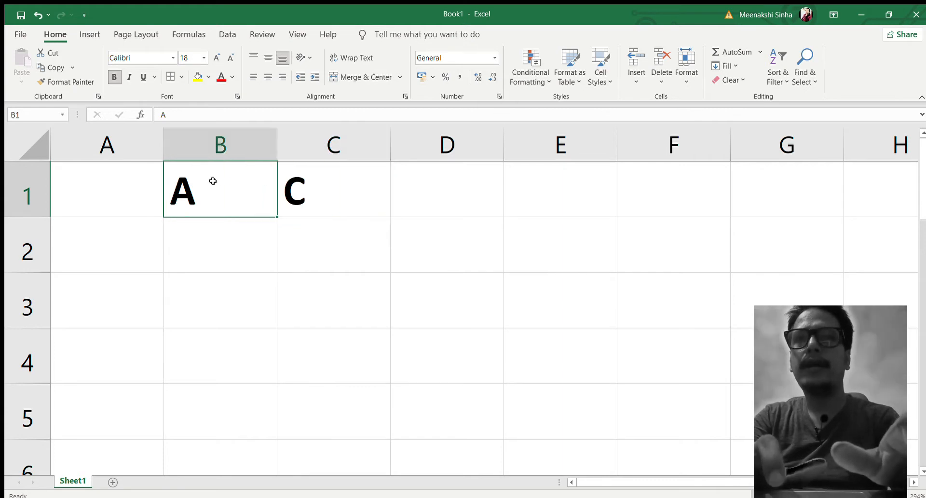
click(351, 183)
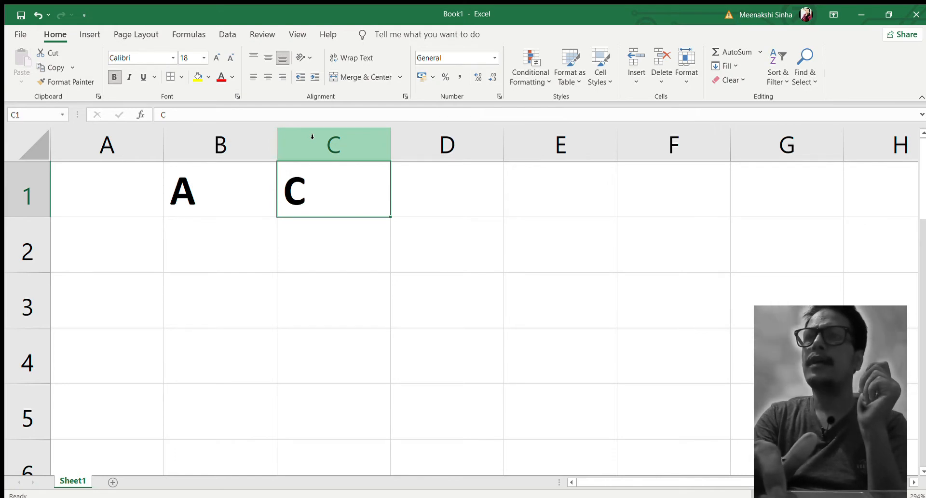
click(210, 174)
click(305, 180)
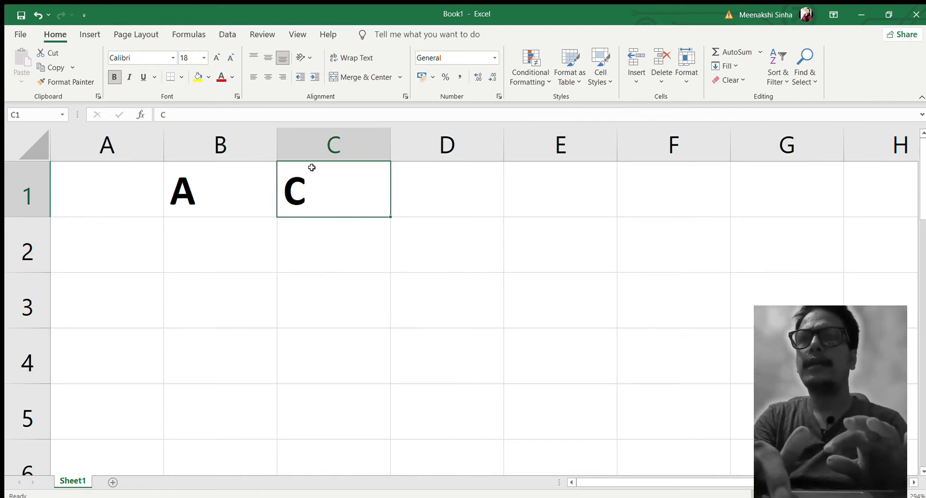
Step: Insert a blank column before column C, then select B1, D1 and the new empty cell C1 in turn
click(311, 141)
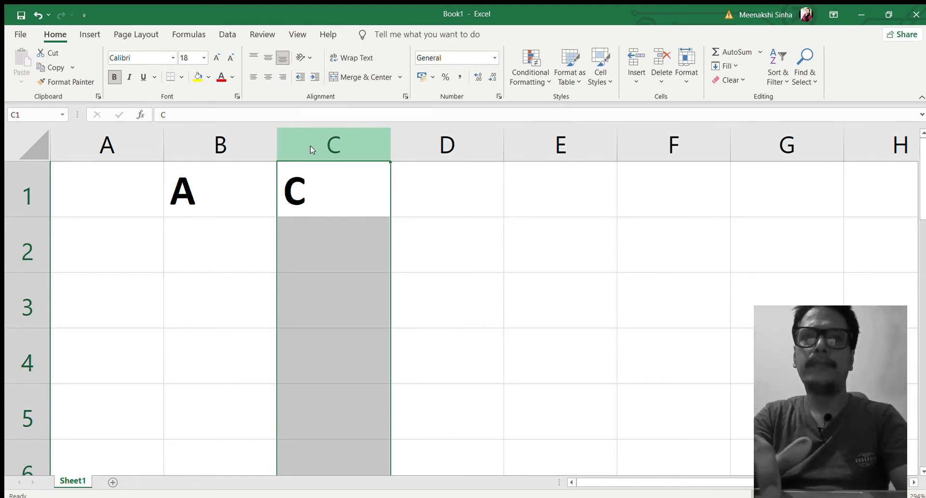
key(ctrl+shift+plus)
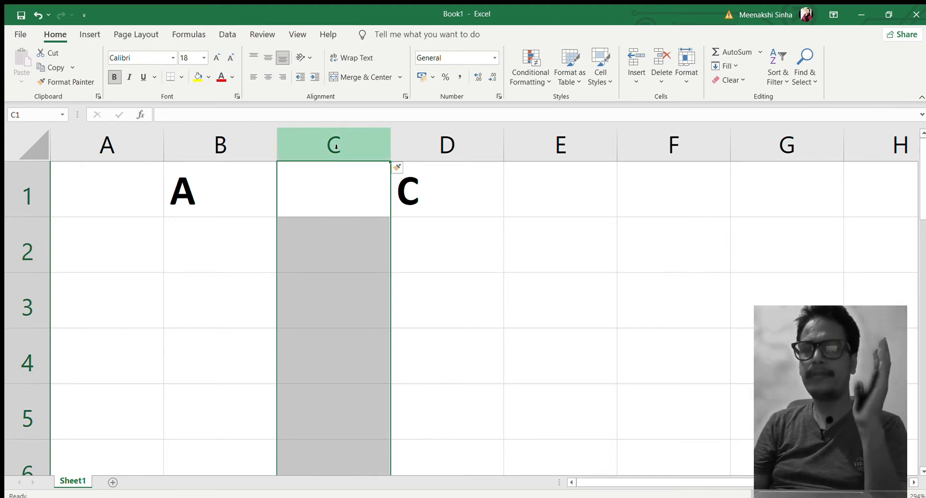
click(221, 182)
click(442, 185)
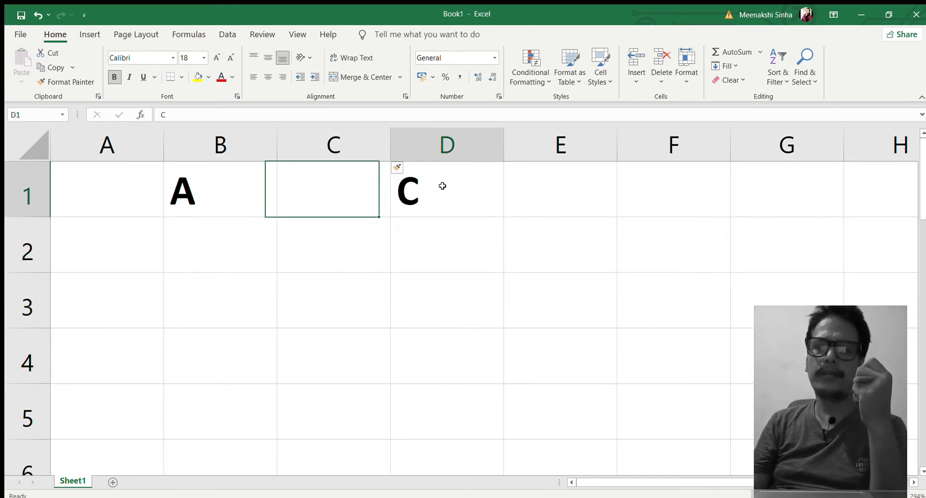
click(336, 187)
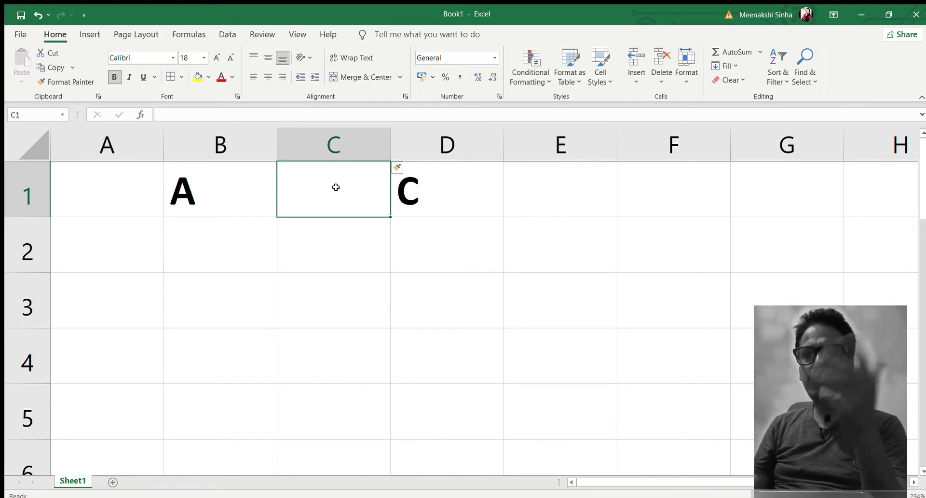
Step: Enter a in cell A2 and b in cell A3
click(98, 251)
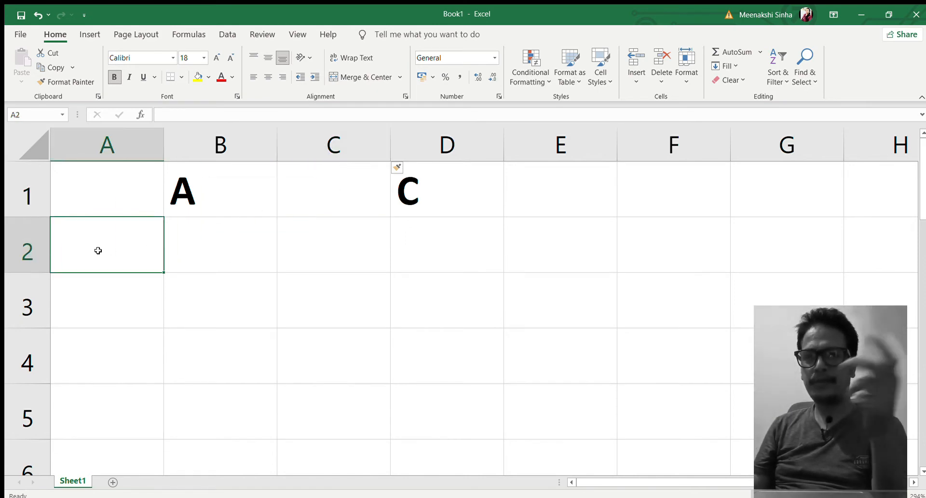
text(a)
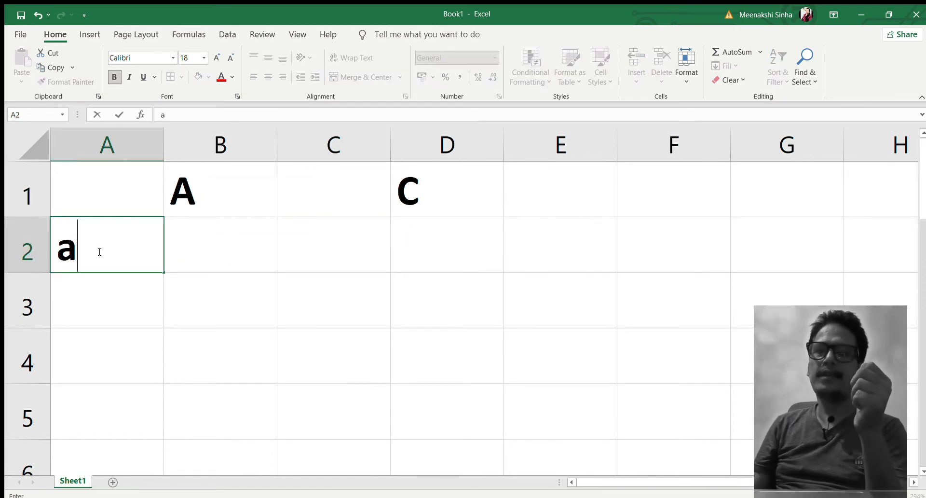
click(95, 293)
text(b)
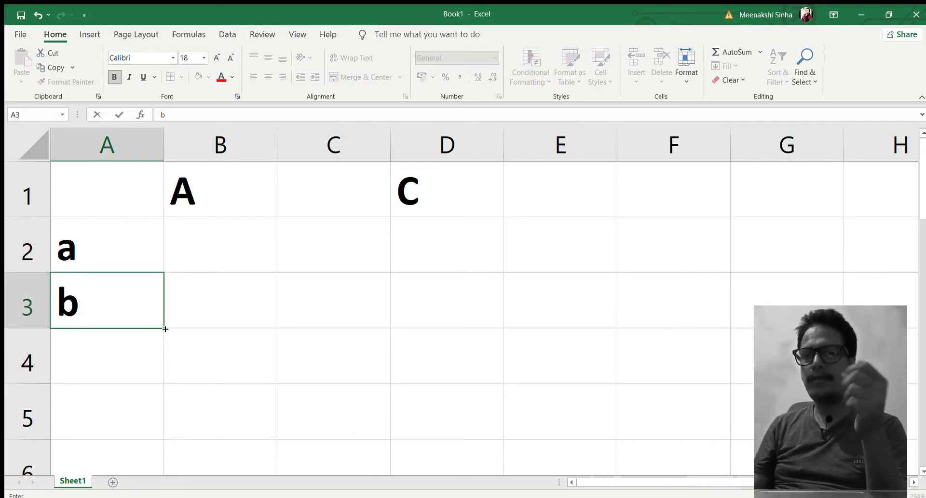
click(193, 352)
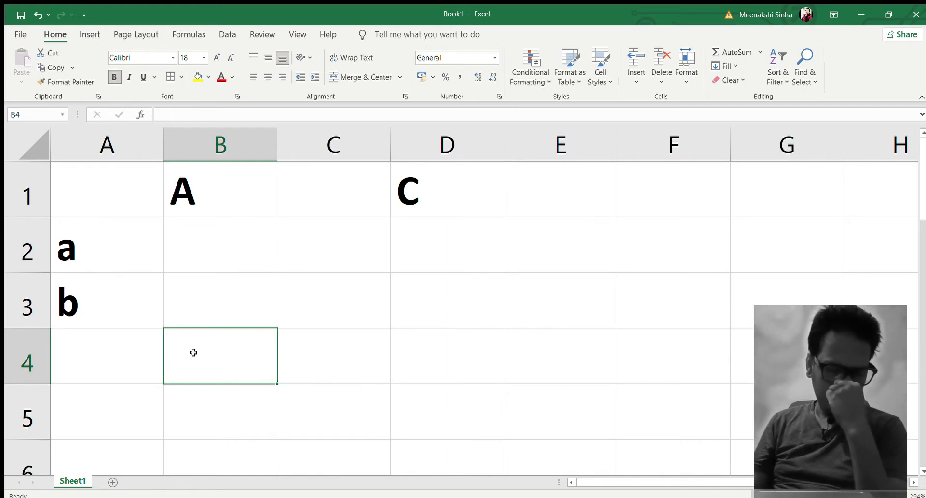
Step: Insert a blank row between the a and b entries in column A, then select the new row 3
click(81, 252)
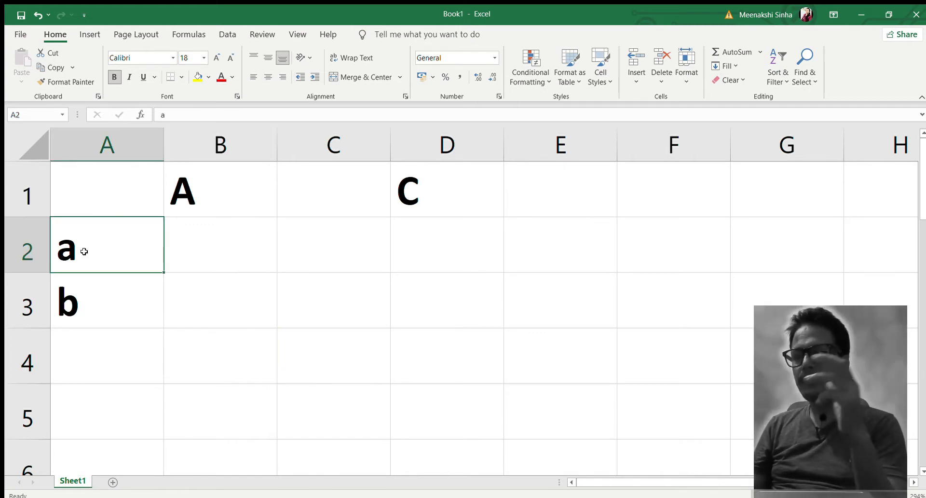
click(91, 290)
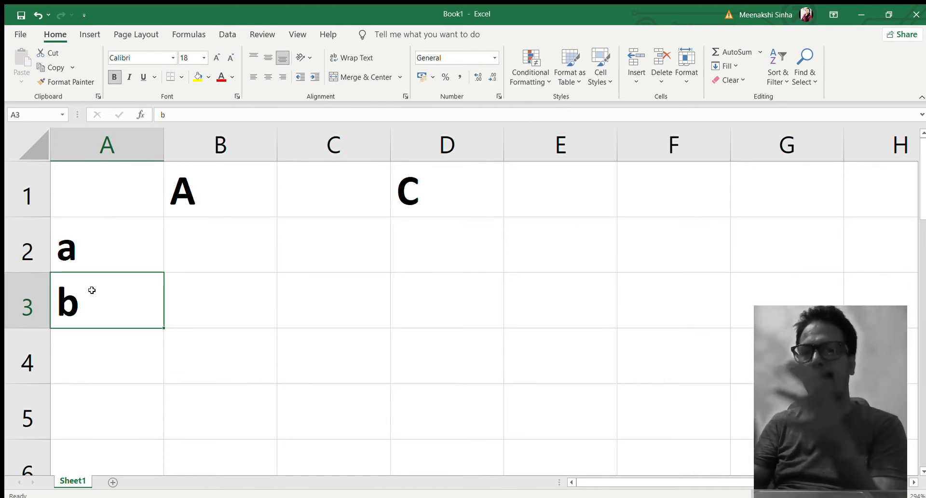
click(32, 291)
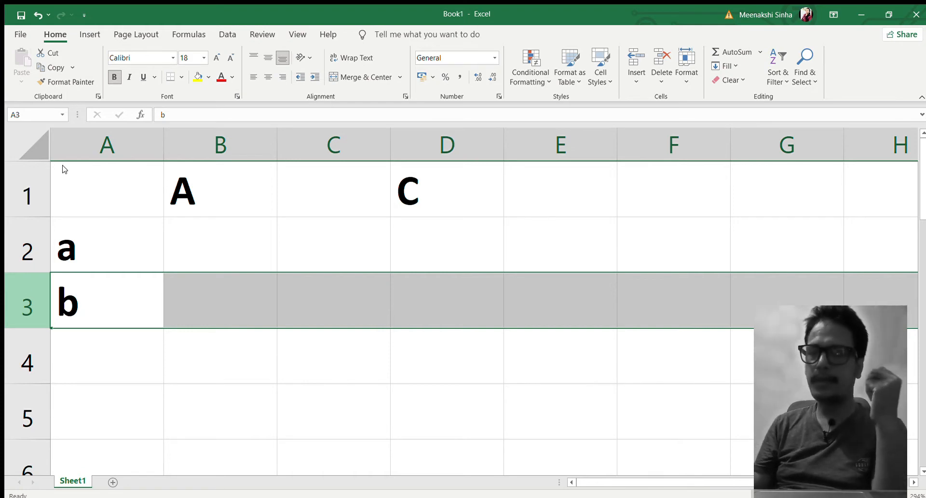
key(ctrl+shift+plus)
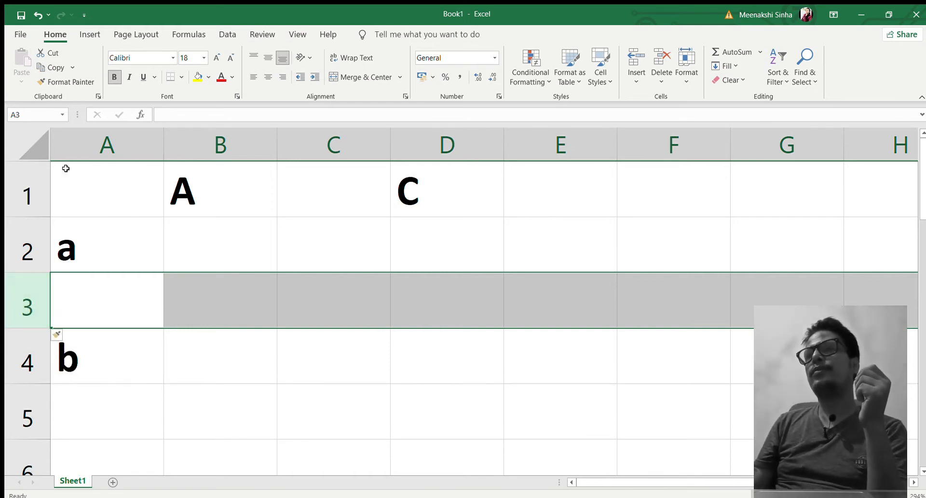
click(115, 313)
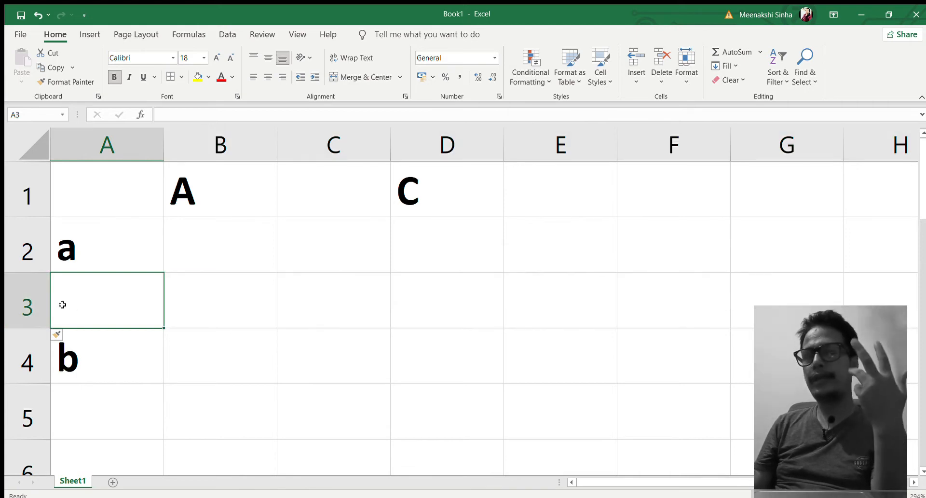
click(38, 300)
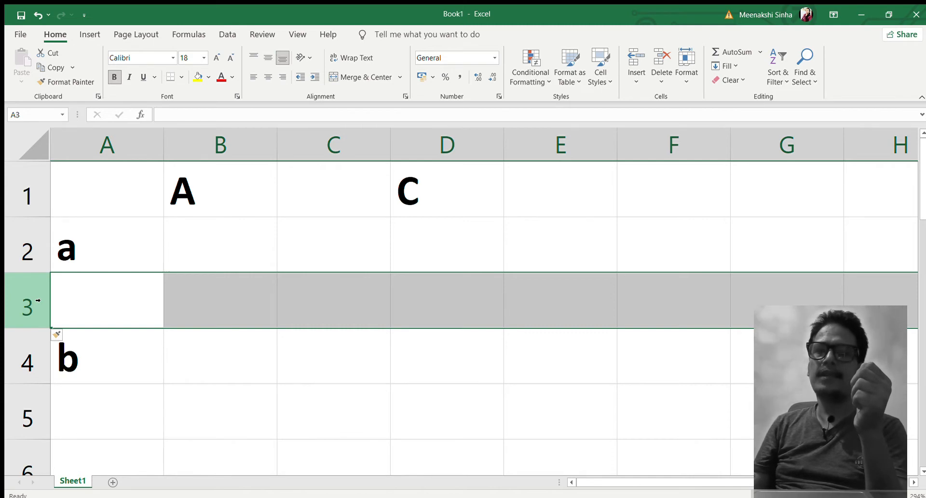
Step: Clear the contents of the range A1:D5, finishing on cell B2
click(130, 164)
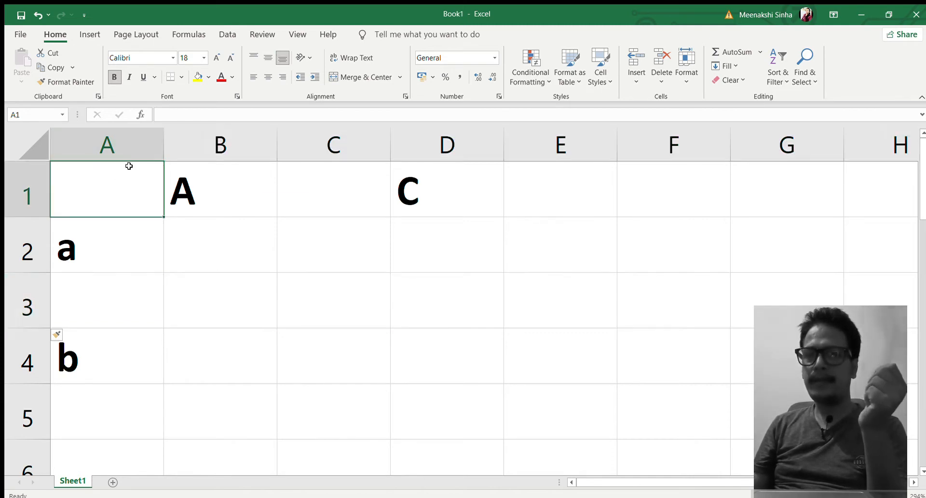
key(shift+Right)
key(shift+Right)
key(shift+Right)
key(shift+Down)
key(shift+Down)
key(shift+Down)
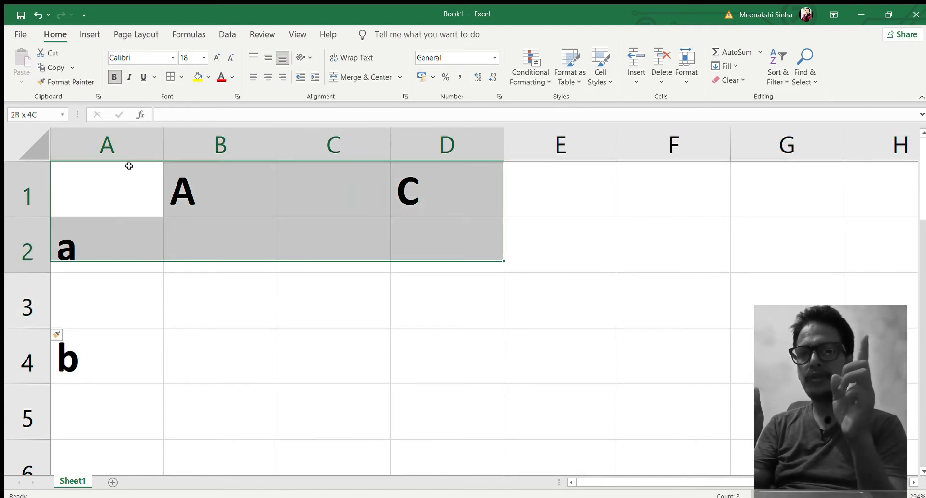
key(shift+Down)
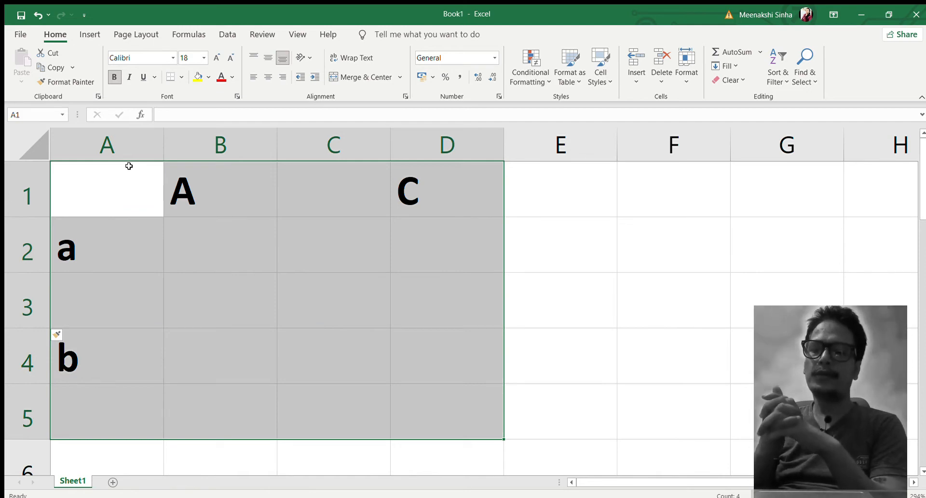
key(Delete)
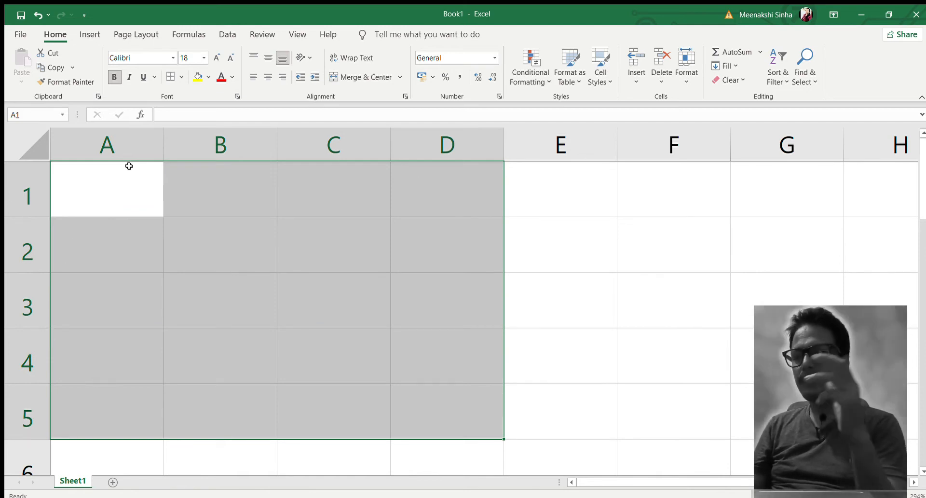
click(230, 221)
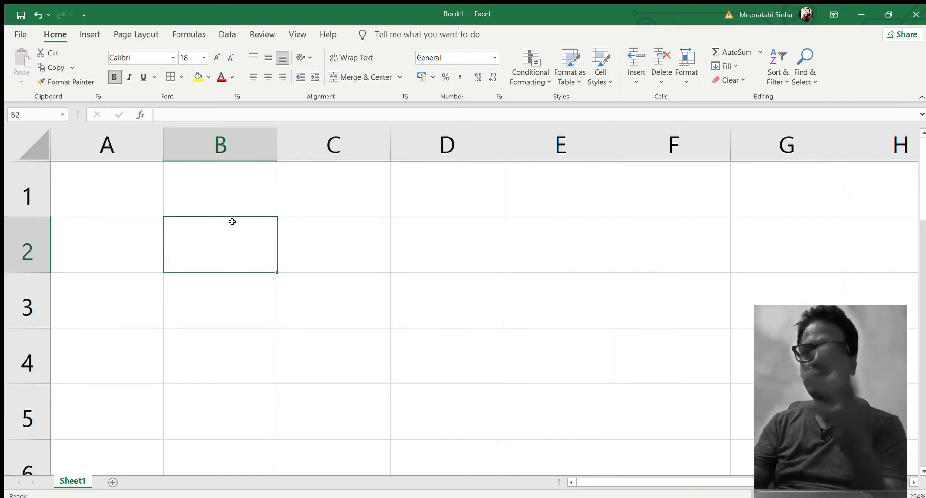
Step: Enter the headings LEN, Trim and Countif in cells C1, D1 and E1
click(349, 191)
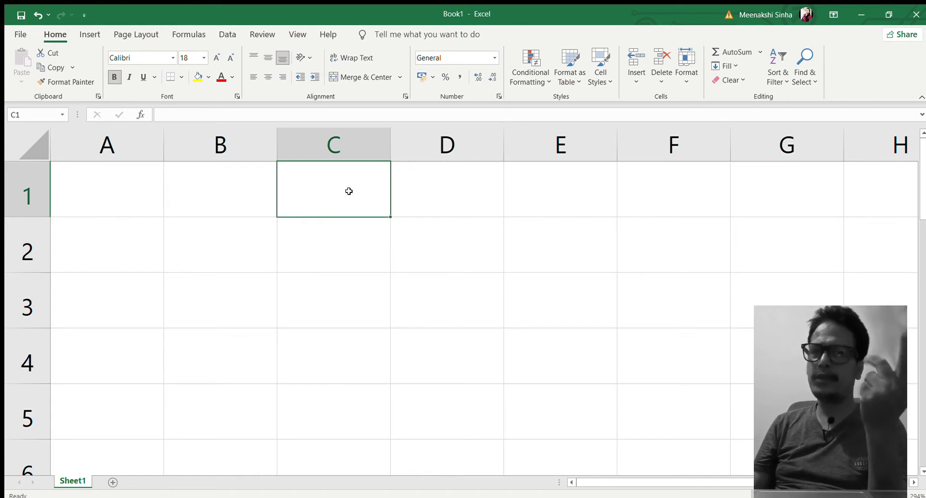
text(LEN)
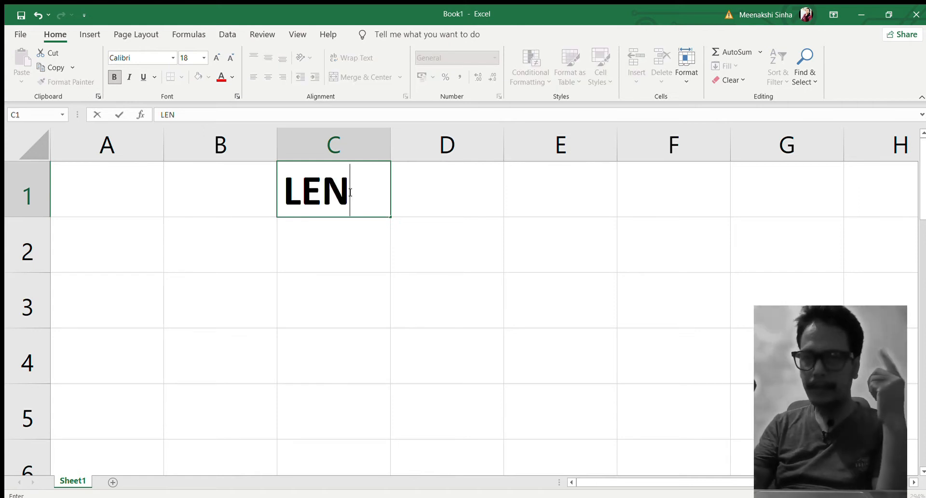
click(471, 186)
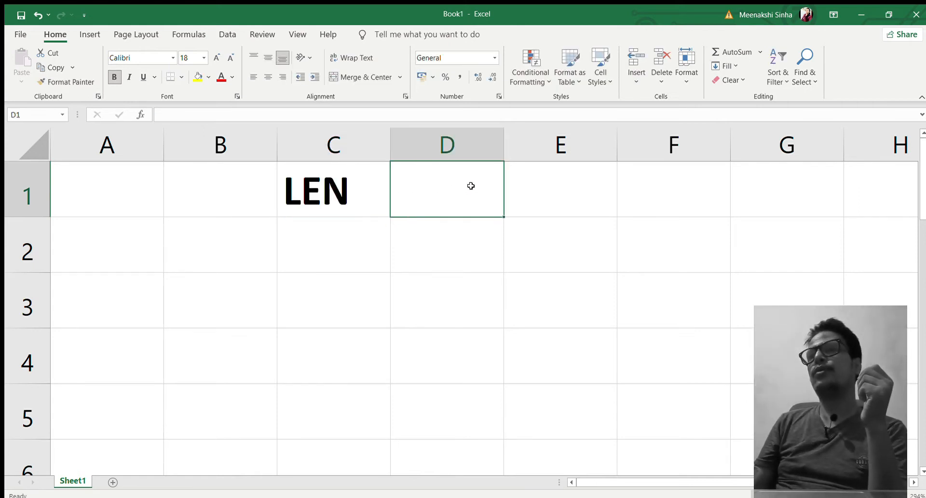
text(TRim)
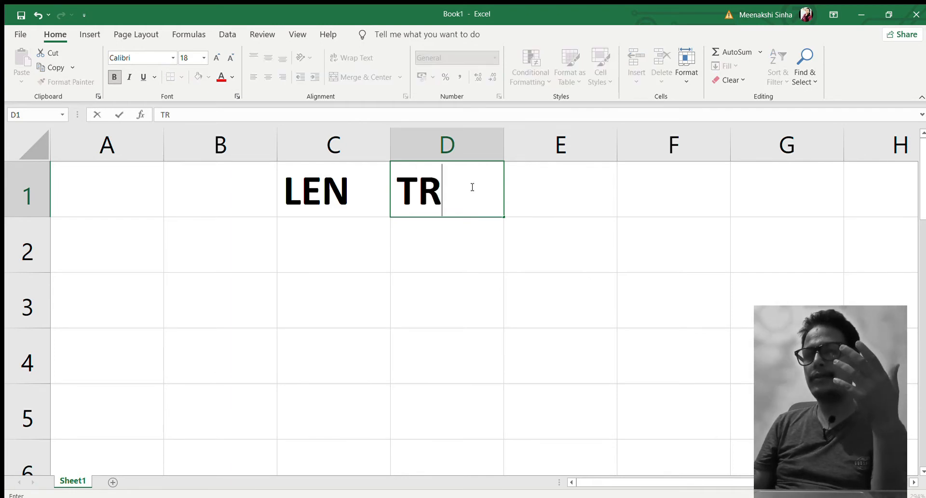
click(549, 193)
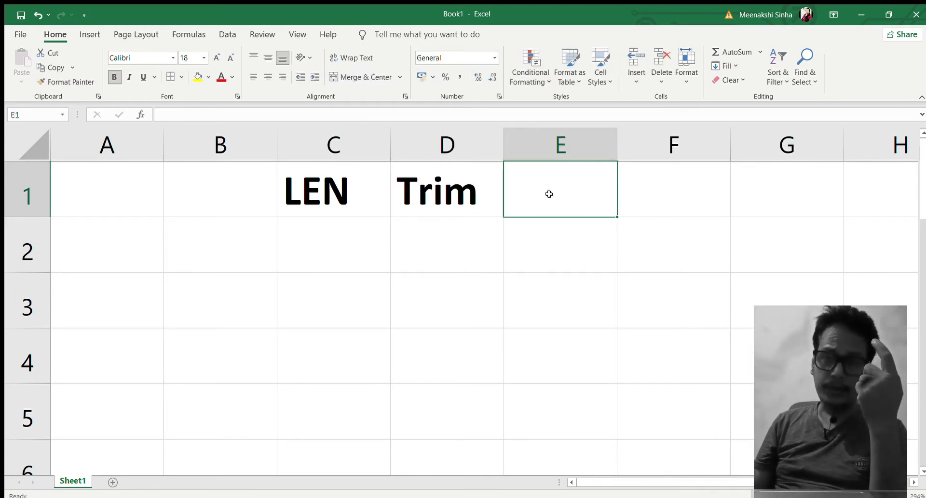
text(Countif)
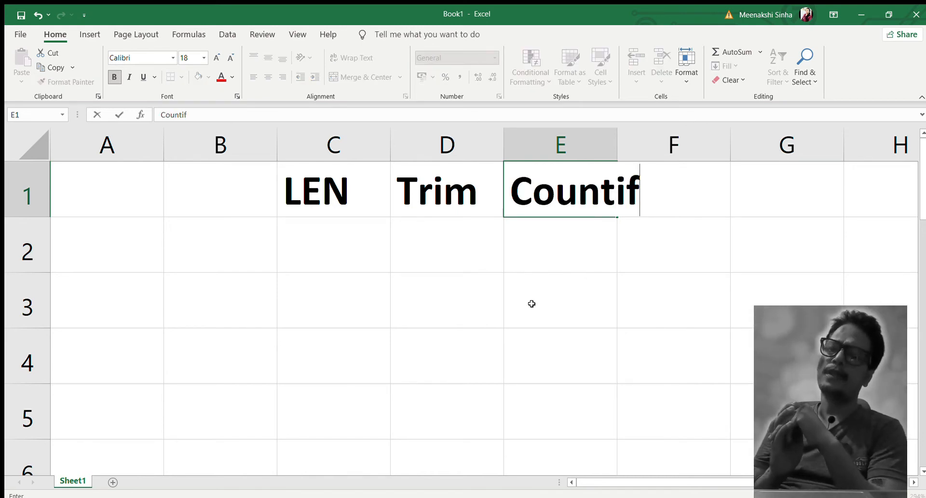
click(531, 303)
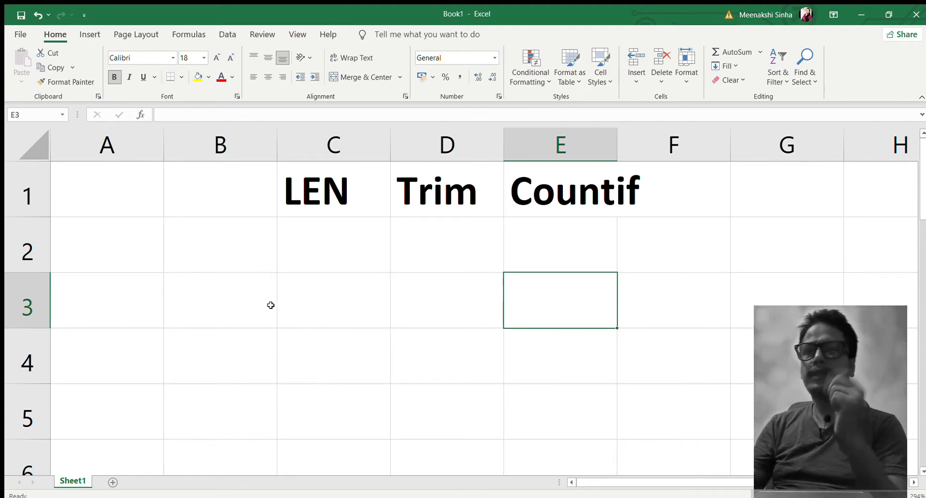
Step: Enter a sample first name in cell B3 and move on to cell C3
click(229, 296)
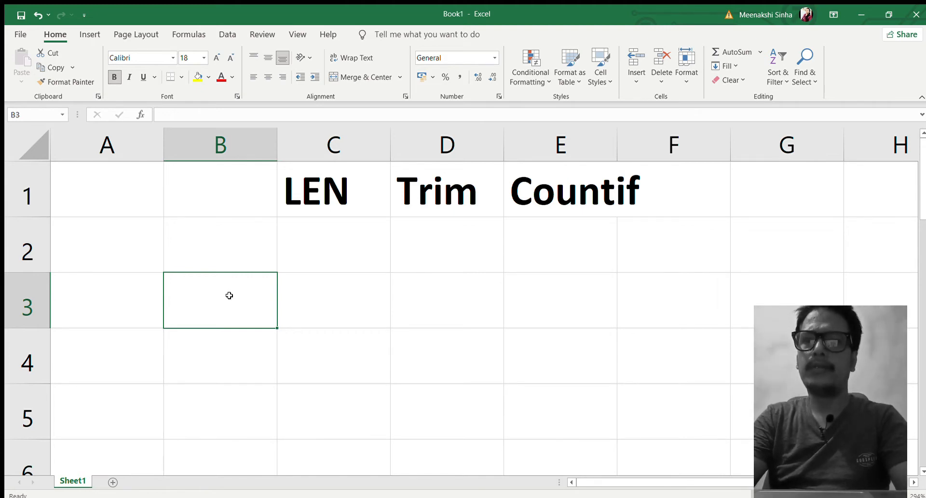
text(Devi)
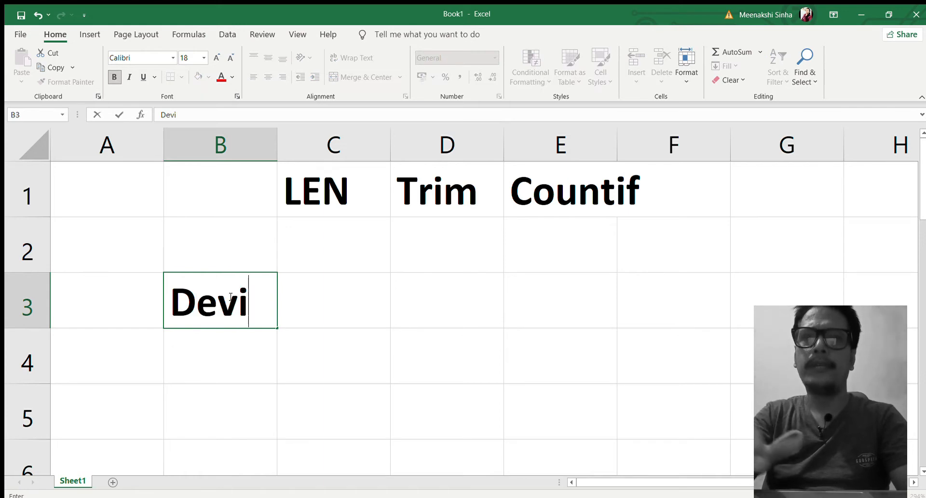
text(d)
key(Tab)
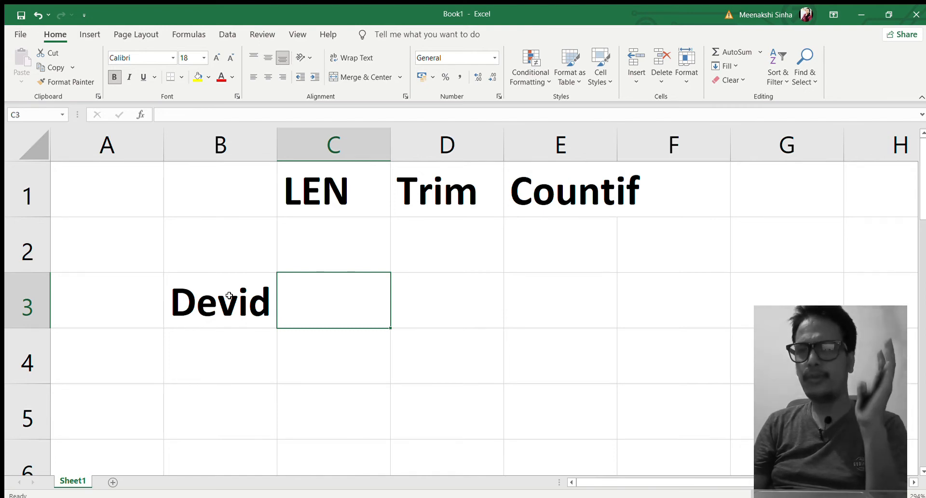
Step: Enter the formula =len(B3) in cell C3 to count the characters of the name
text(=len)
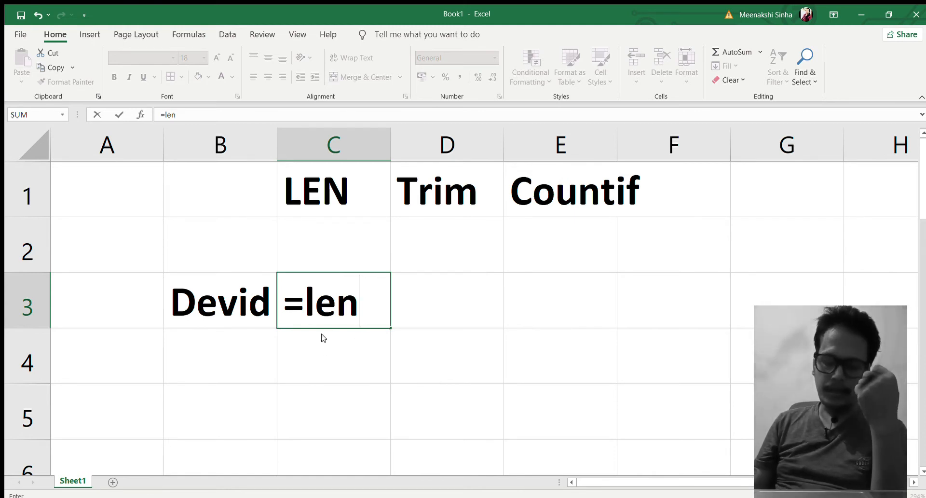
text(()
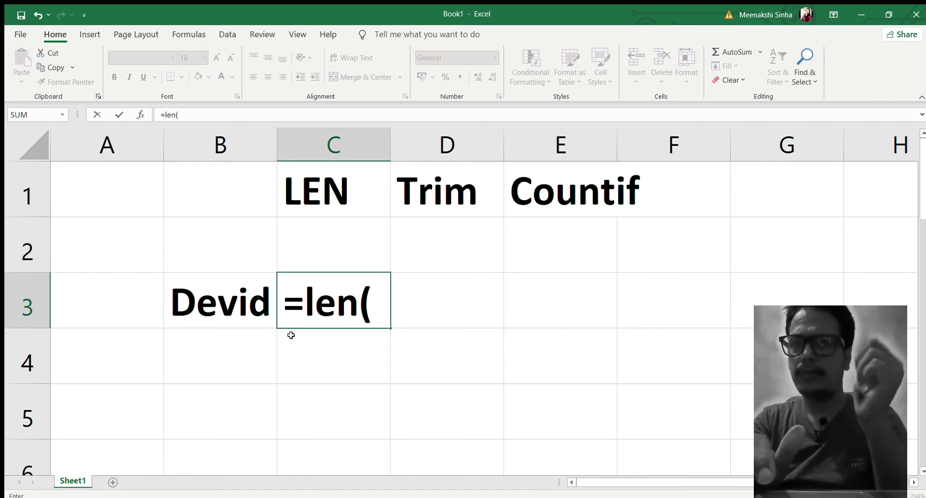
click(237, 302)
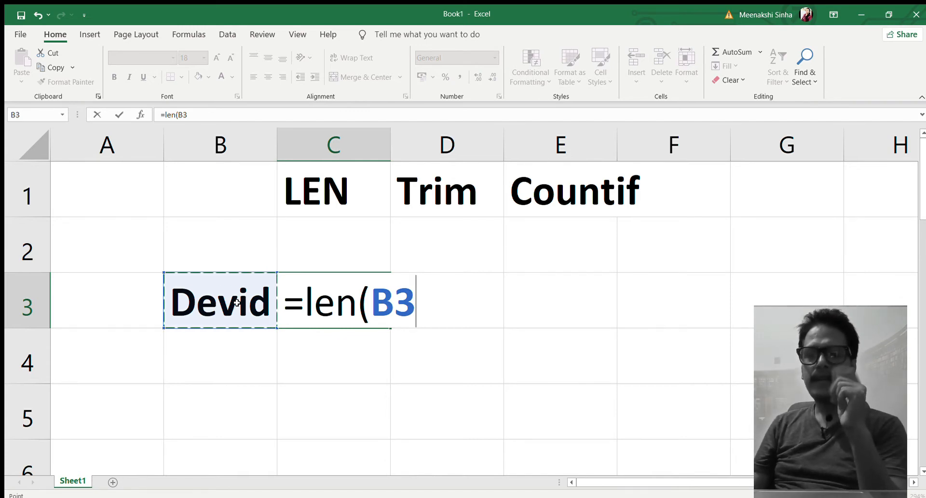
text())
key(Return)
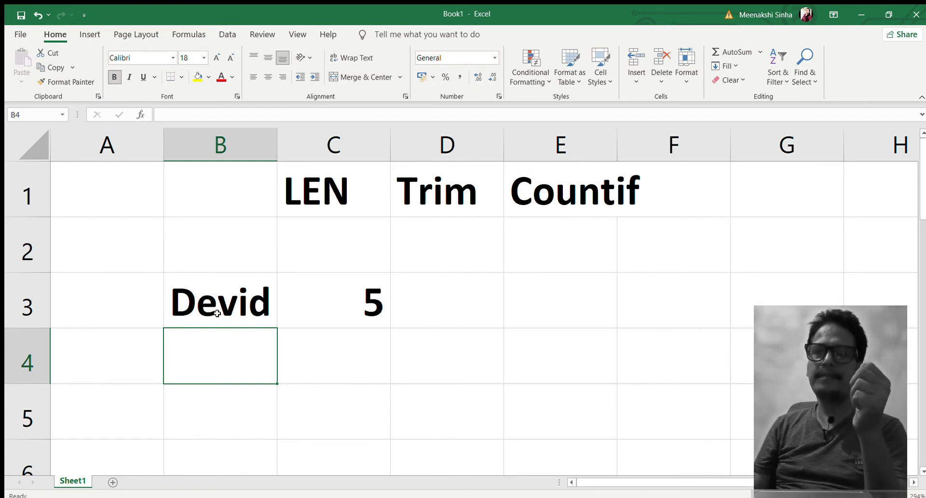
Step: Examine the characters of the name in cell B3 and the LEN formula counting them in cell C3
double_click(217, 303)
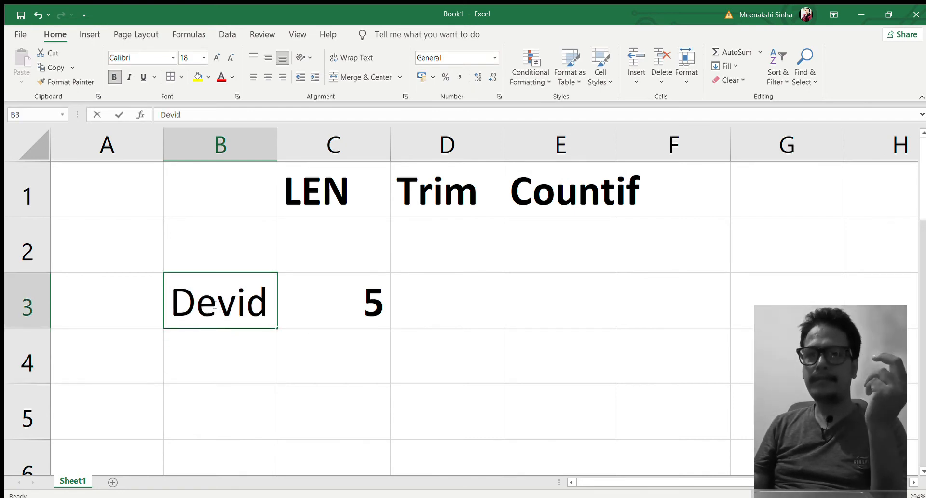
key(Right)
key(Right)
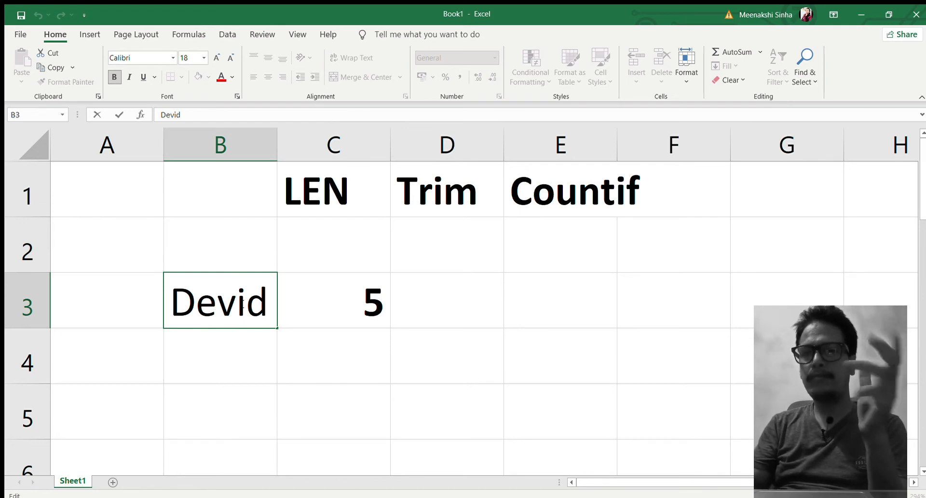
key(Right)
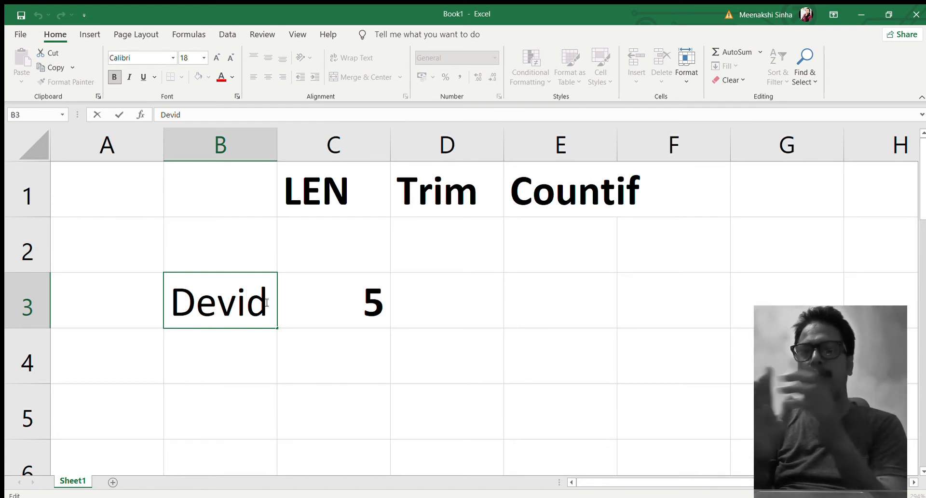
click(381, 348)
click(355, 303)
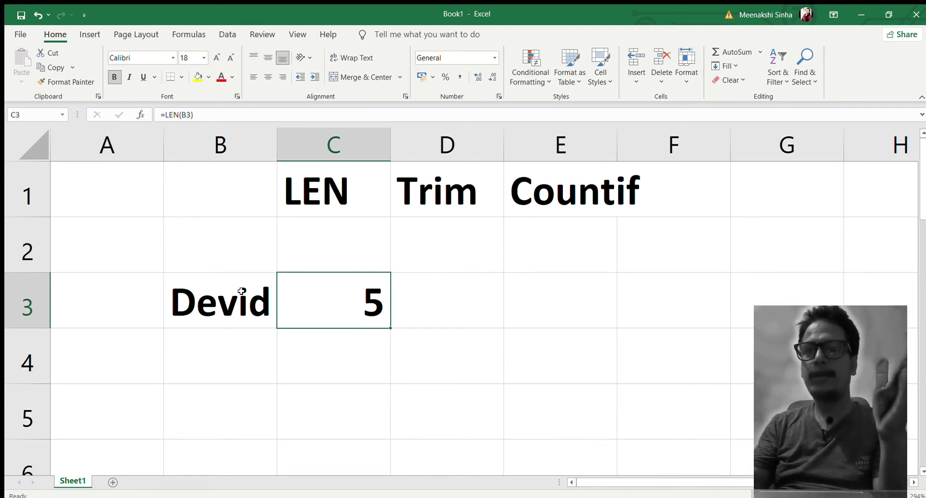
double_click(271, 296)
click(250, 347)
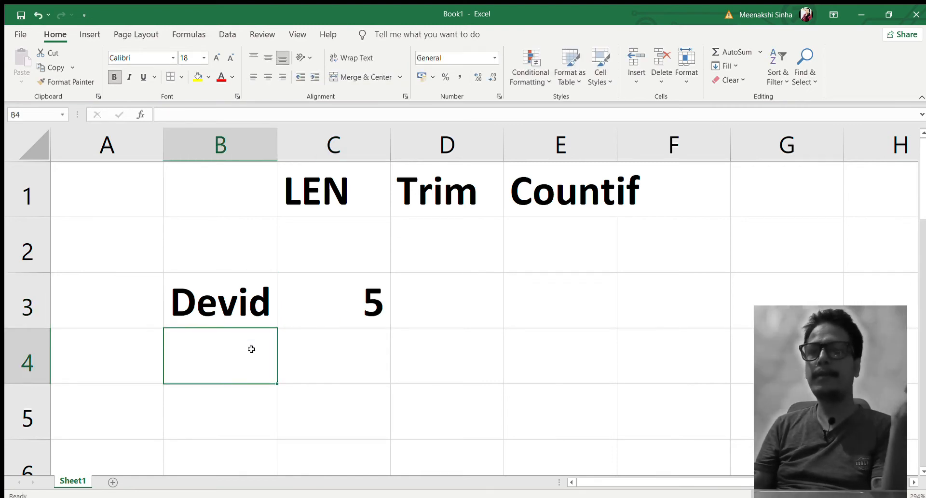
Step: Copy the sample name from cell B3 into cell B4
click(240, 285)
key(ctrl+c)
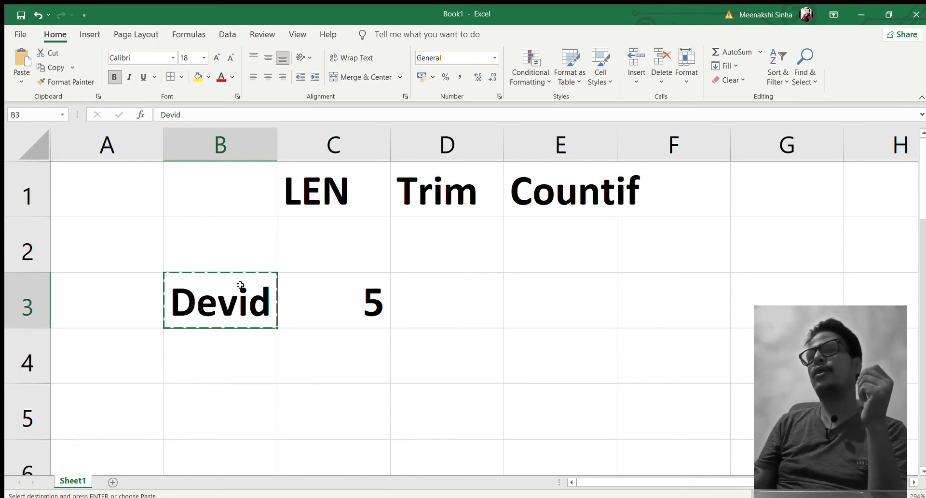
key(Down)
key(ctrl+v)
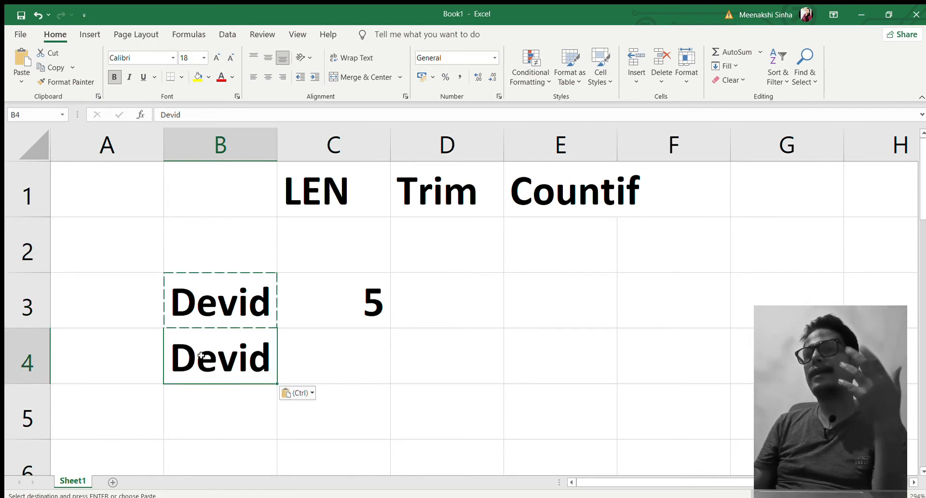
key(Down)
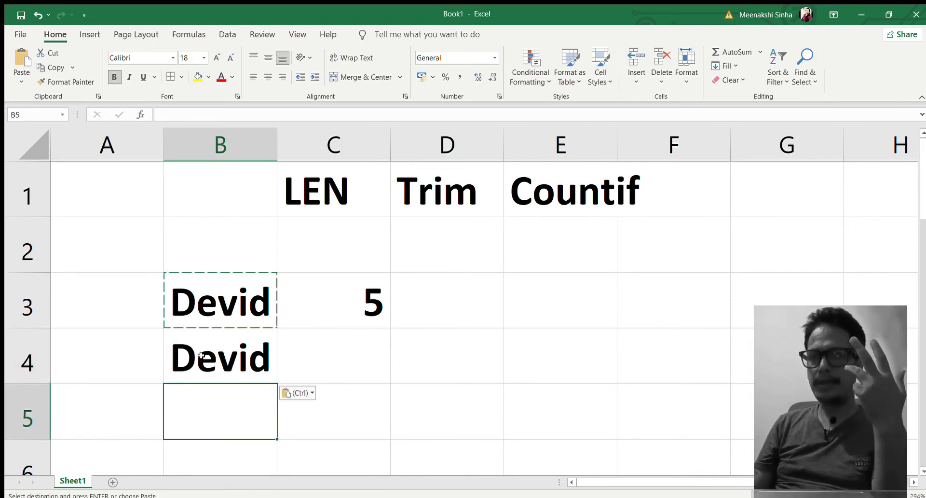
key(Up)
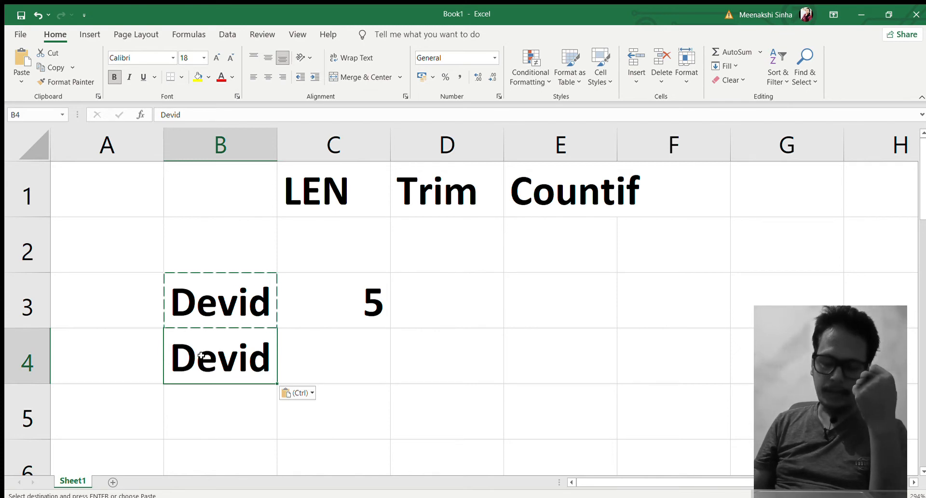
Step: Replace the content of cell B4 with the same first name preceded by a space, and move on to cell C4
key(BackSpace)
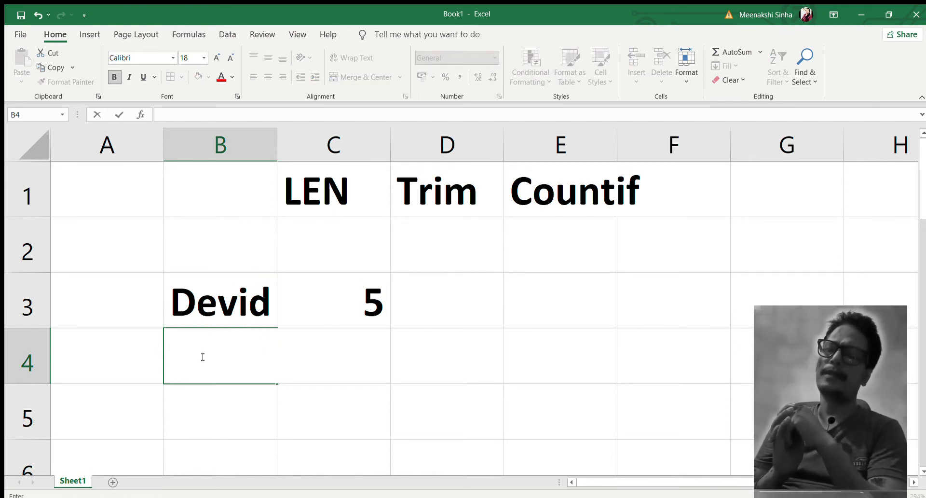
text(De)
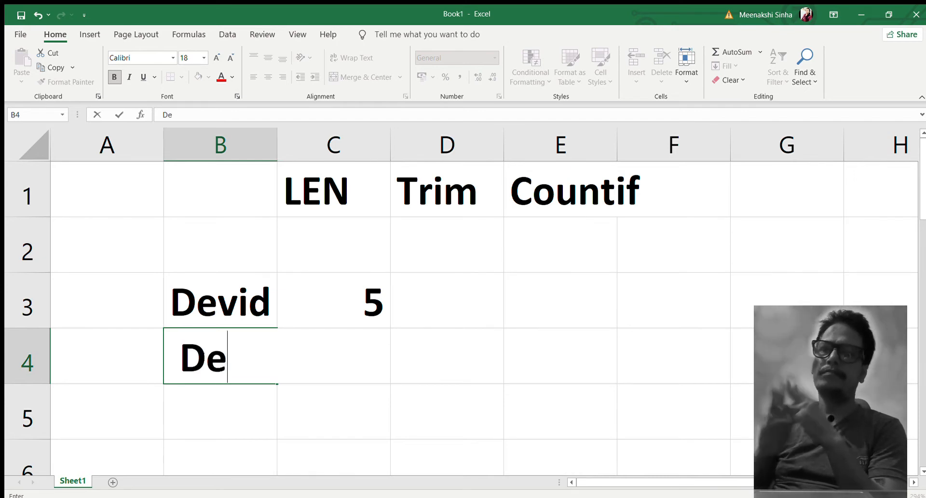
text(viod)
key(BackSpace)
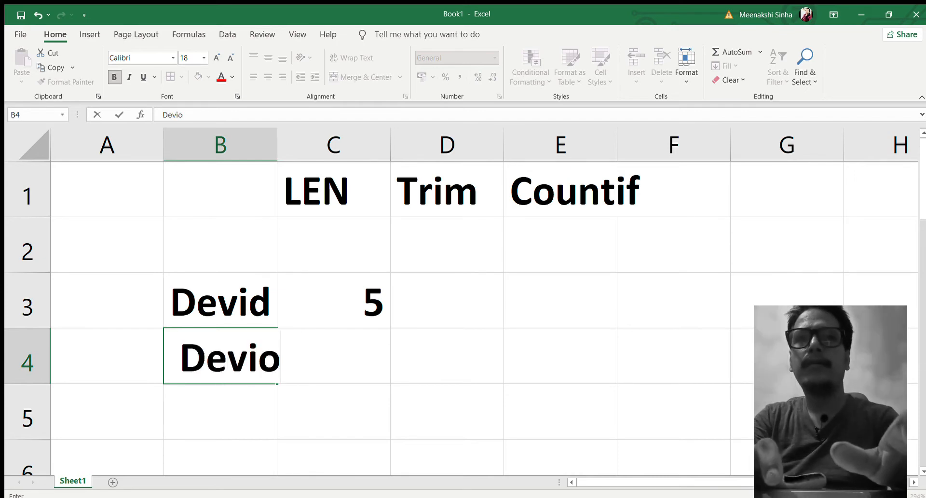
key(BackSpace)
text(id)
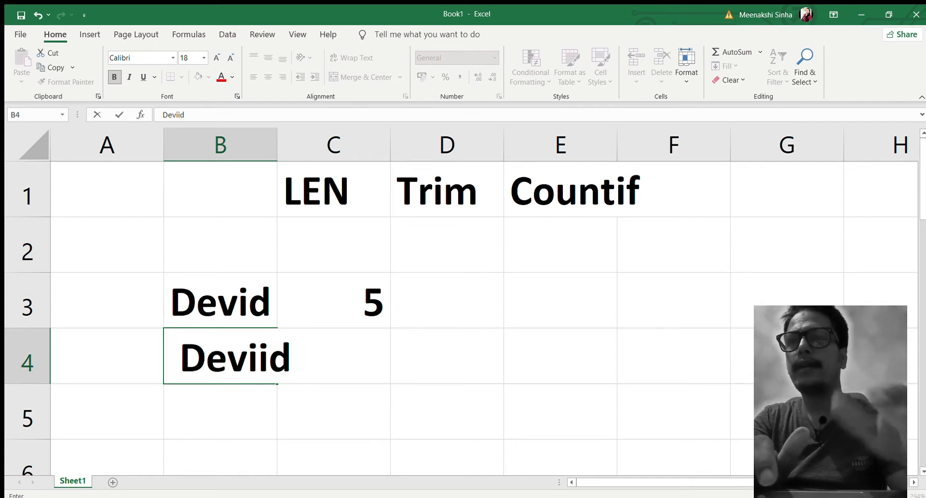
key(BackSpace)
key(BackSpace)
text(d)
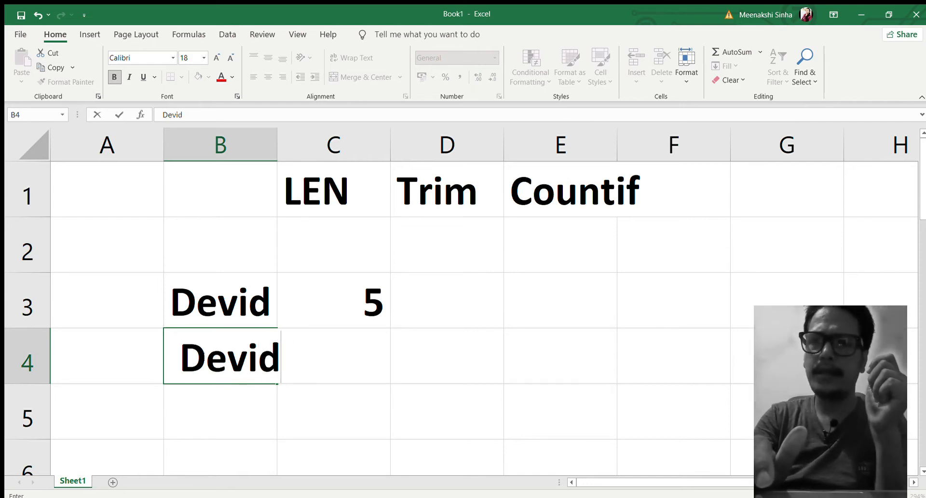
key(Tab)
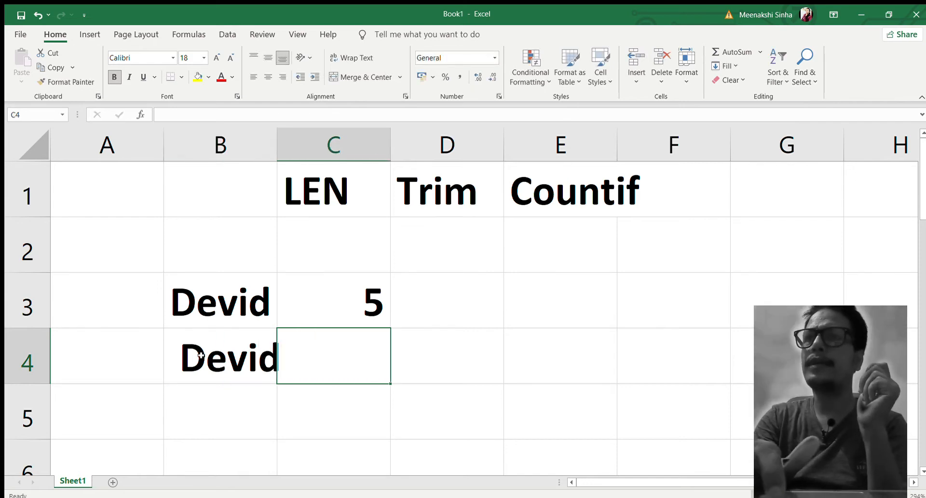
Step: Enter the formula =len(B4) in cell C4 and compare its character count with the one in cell C3
text(=len)
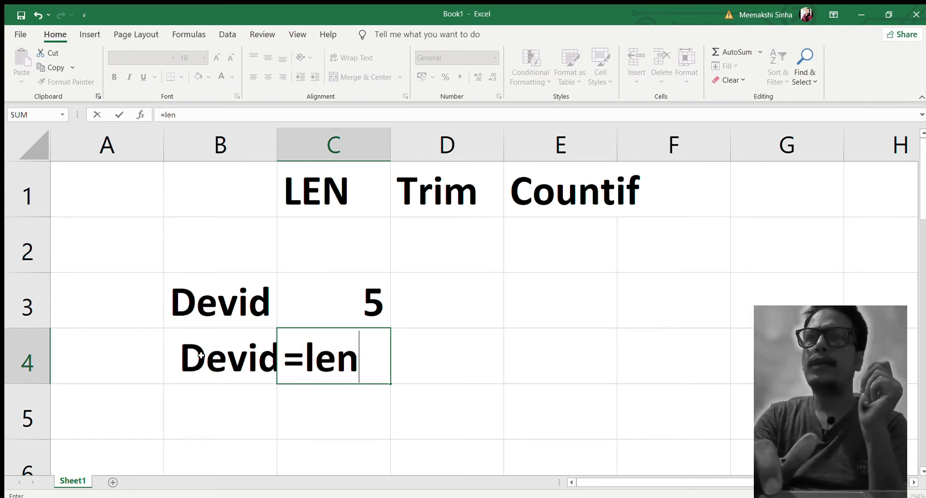
text(()
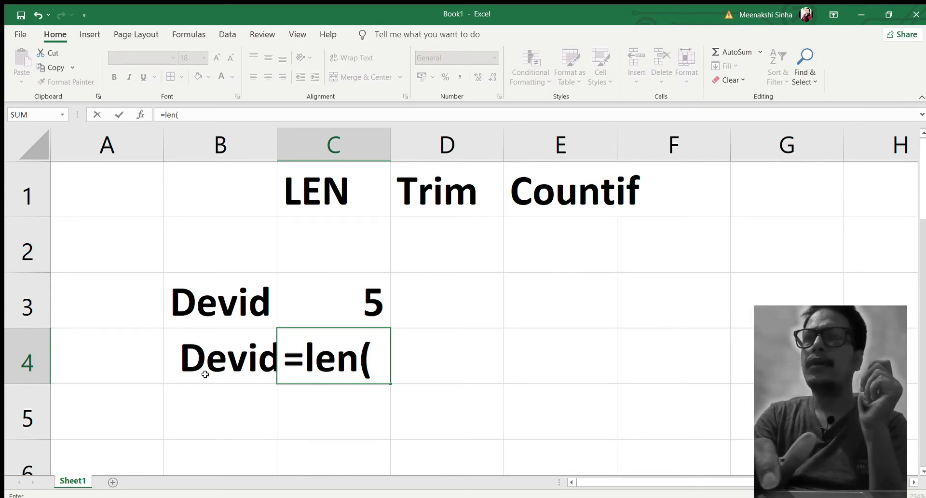
click(220, 353)
text())
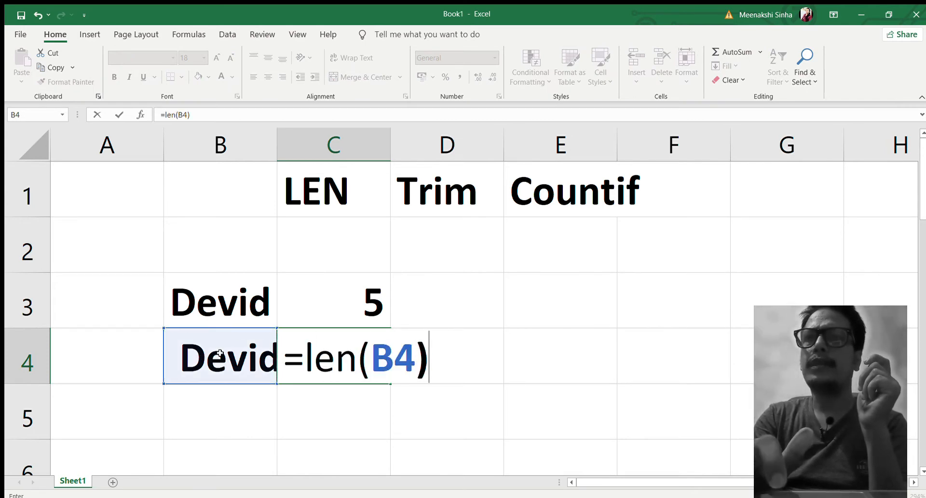
key(Return)
key(Up)
key(Up)
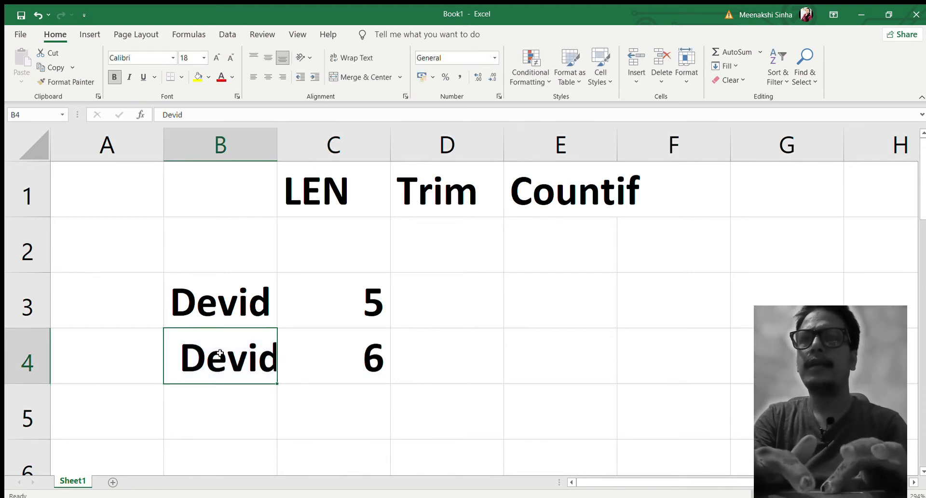
click(245, 350)
click(363, 349)
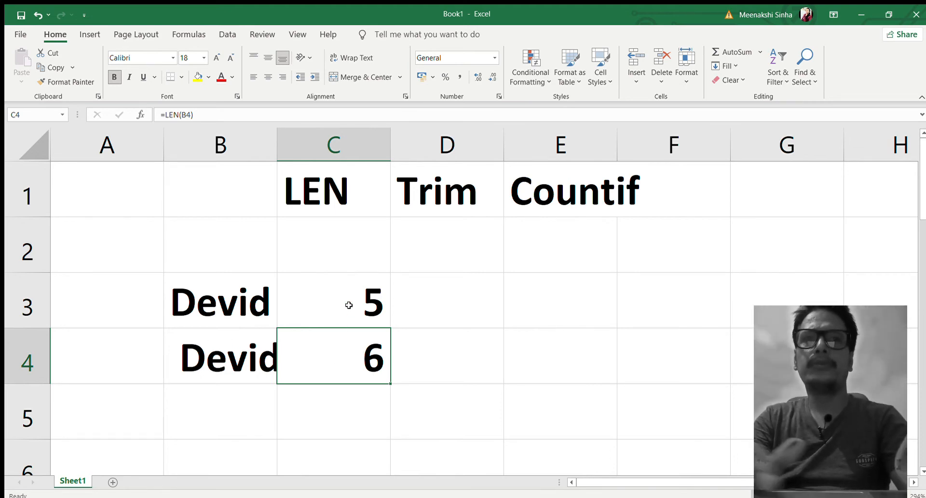
click(348, 302)
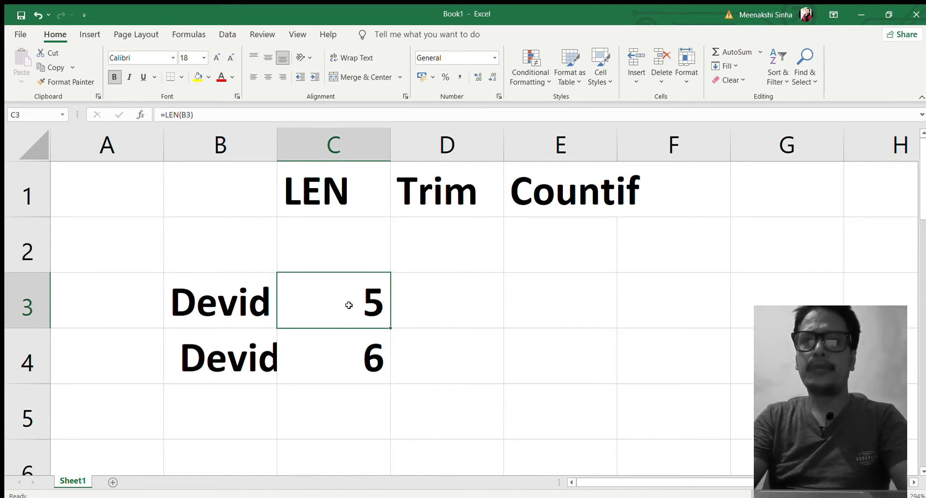
Step: Test the character count in cell C4 with a comma added before the name in B4, and undo the edit
double_click(179, 360)
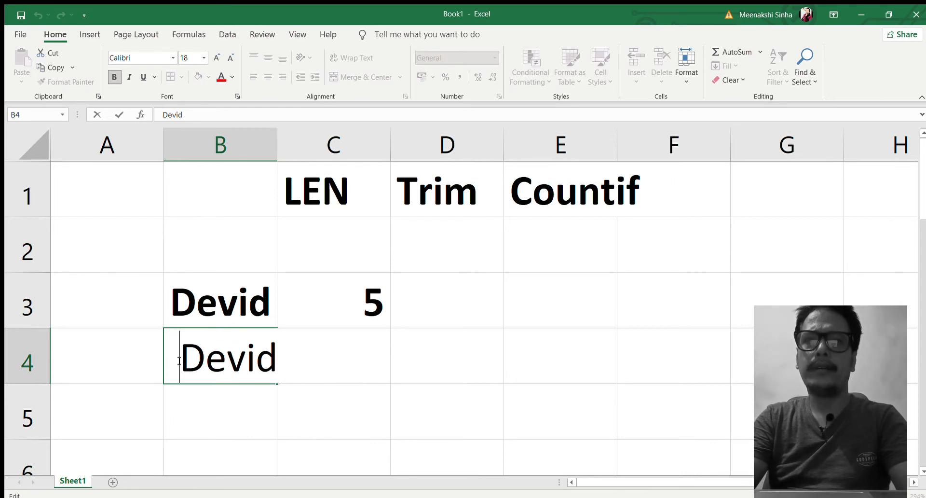
text(,)
key(Return)
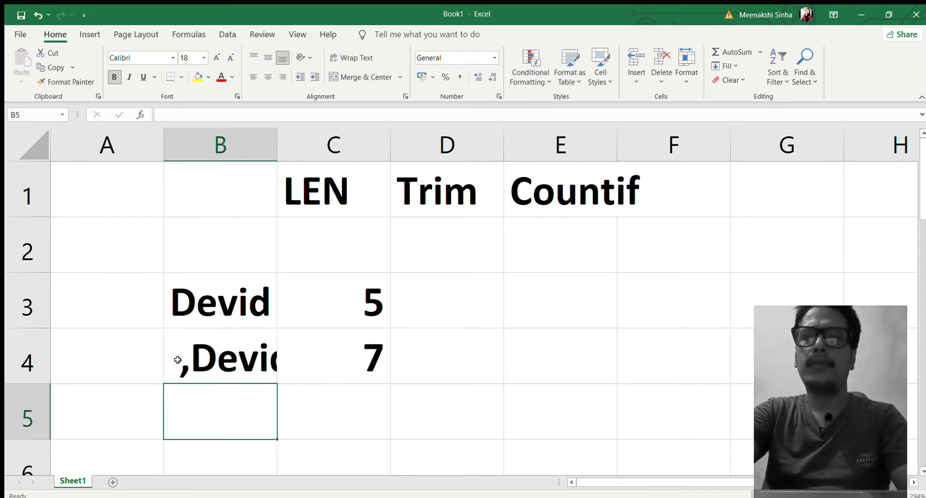
click(355, 355)
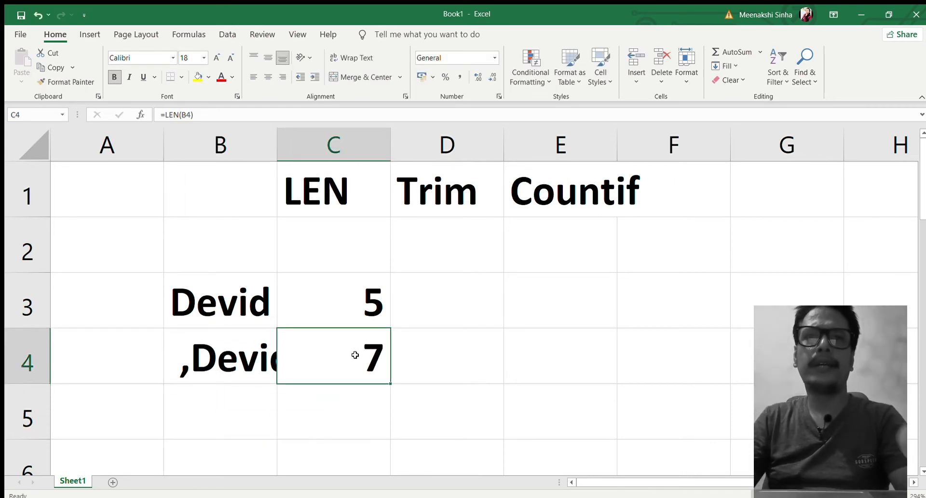
key(ctrl+z)
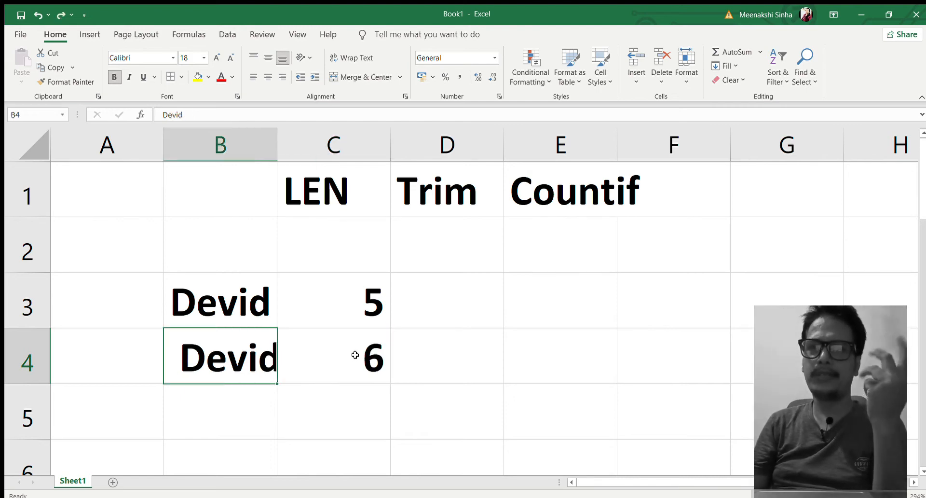
Step: Examine the leading space in cell B4 and compare the character counts in cells C3 and C4
double_click(180, 357)
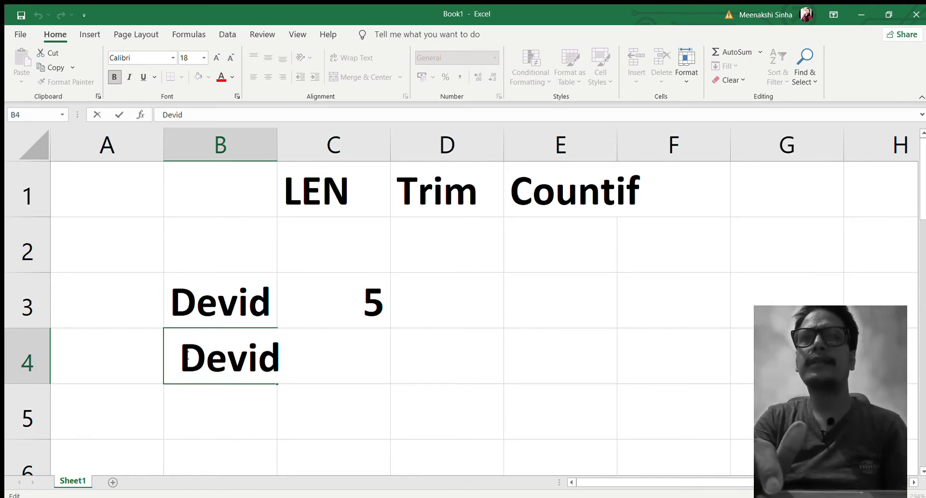
click(327, 314)
key(Down)
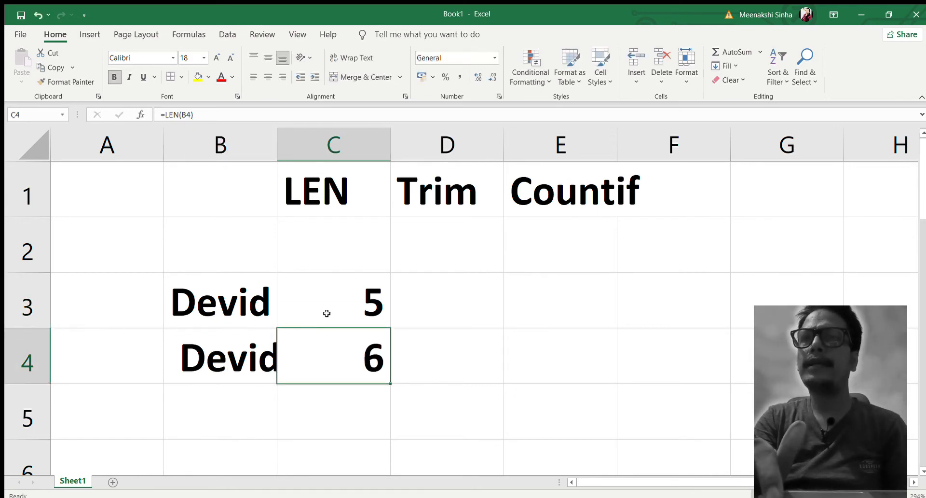
click(343, 293)
key(shift+Down)
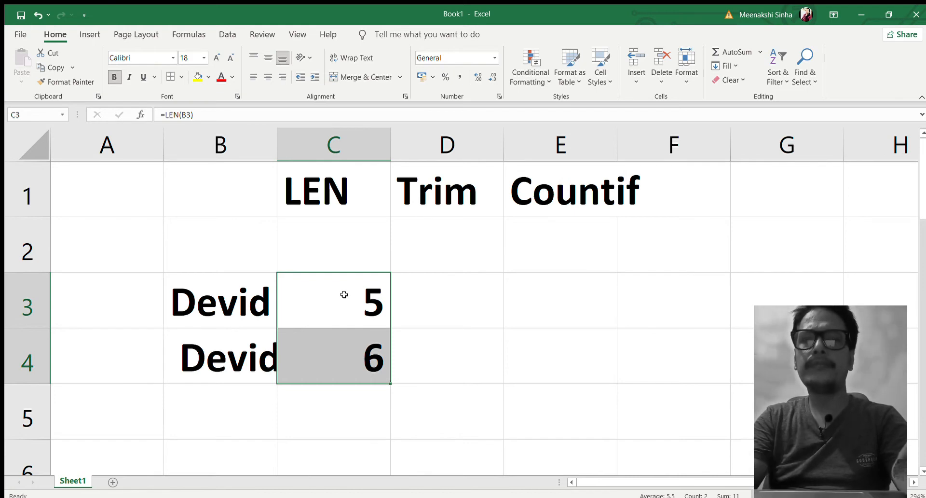
click(240, 358)
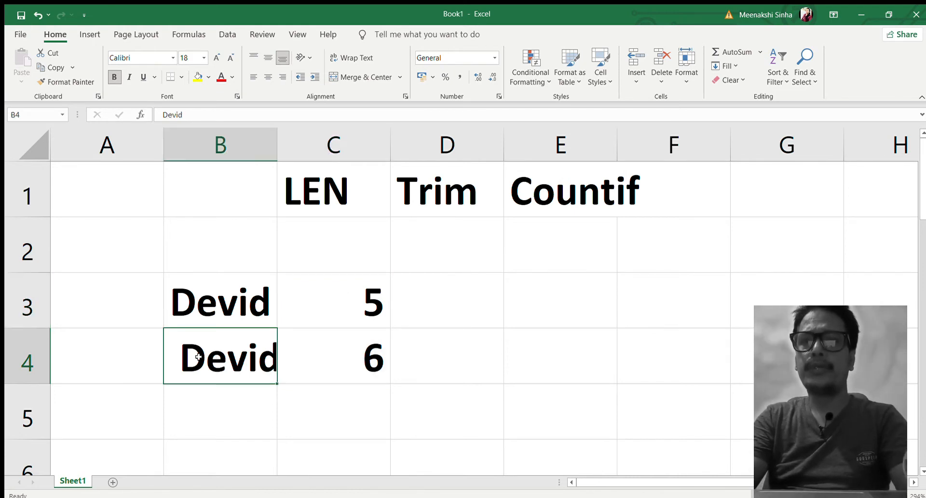
double_click(182, 356)
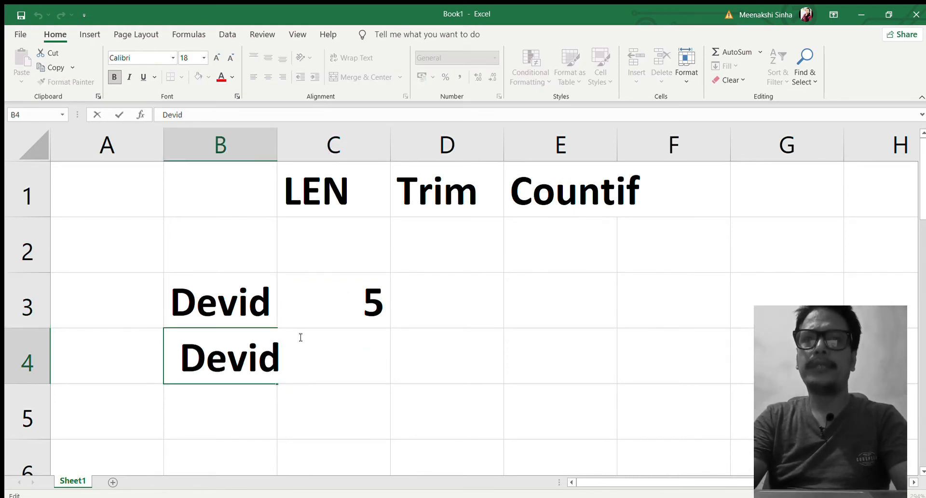
click(359, 291)
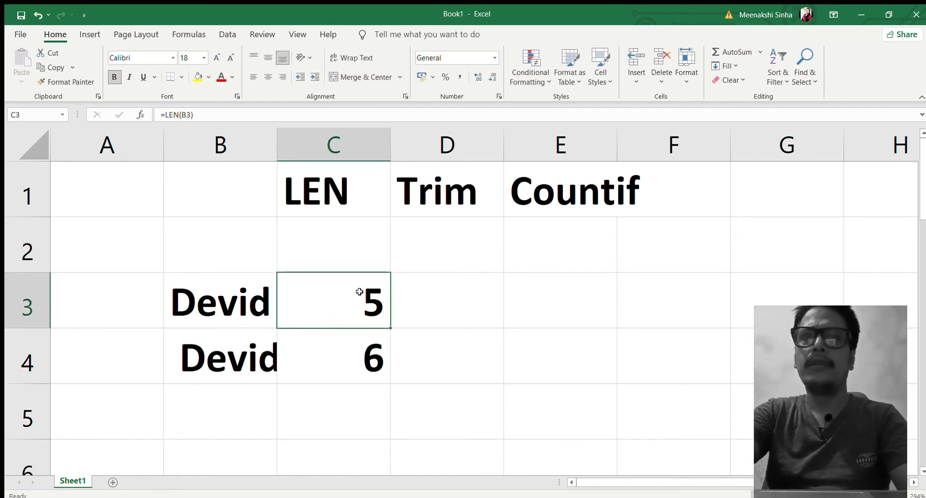
key(Down)
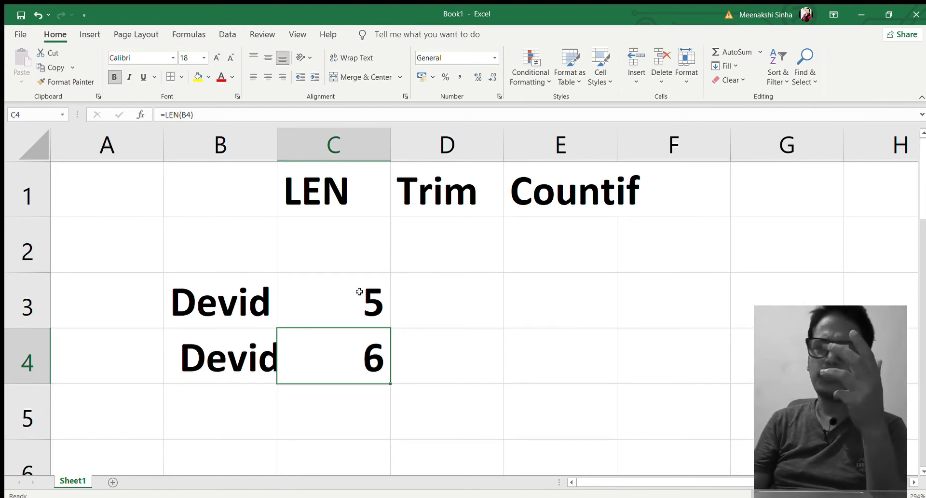
Step: Test the character count in cell C4 with the leading space removed from the name in B4, and undo the edit
click(196, 349)
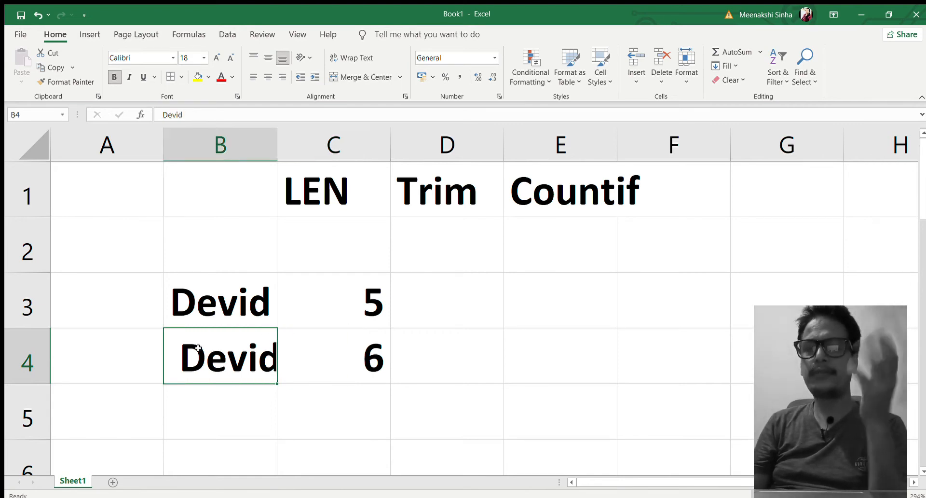
double_click(181, 351)
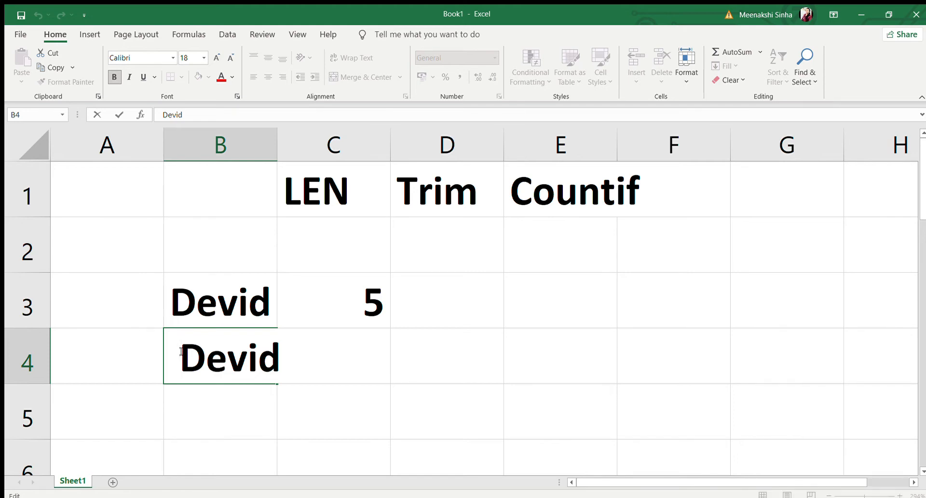
key(BackSpace)
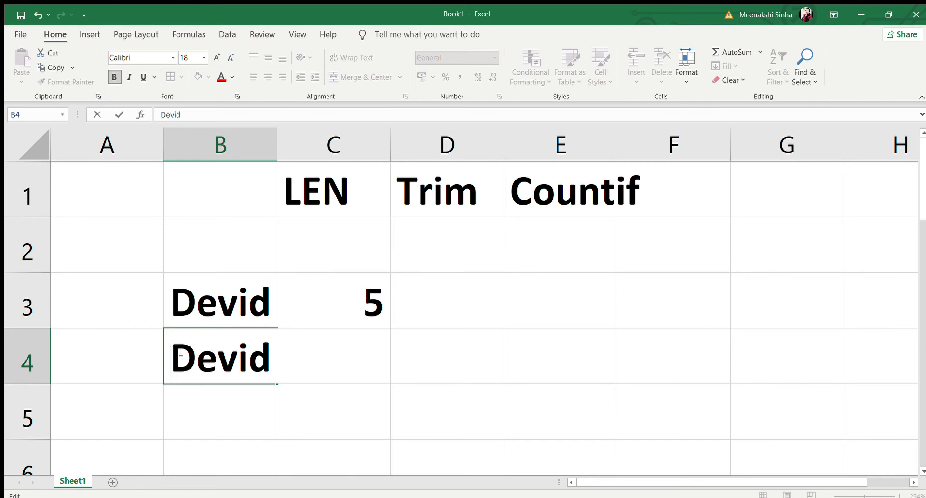
click(329, 408)
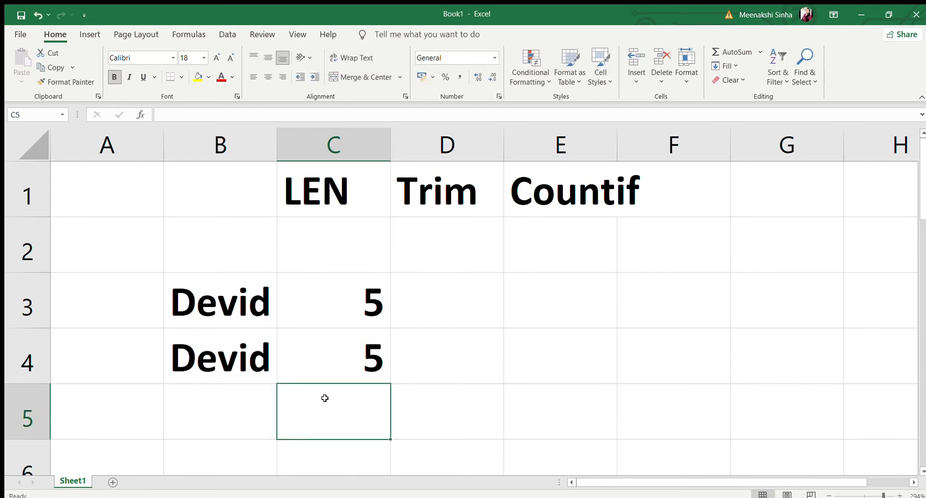
click(352, 349)
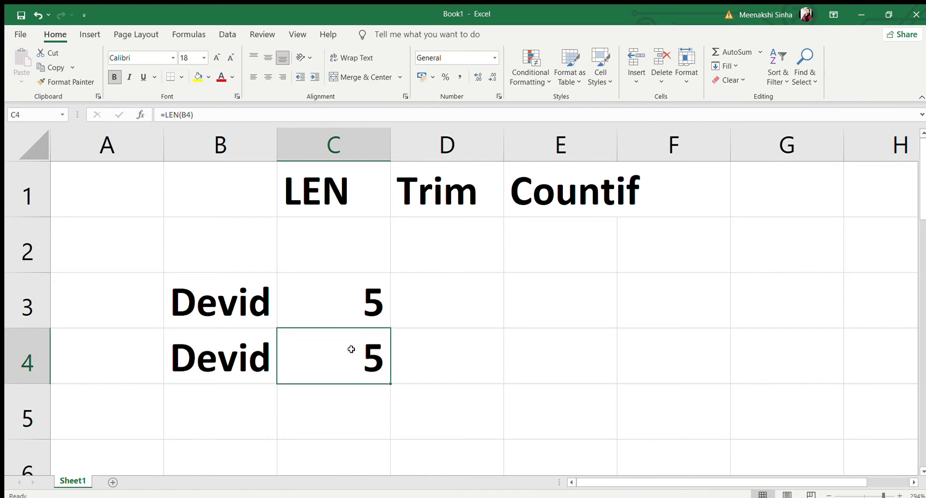
click(353, 299)
click(355, 347)
key(ctrl+z)
click(250, 313)
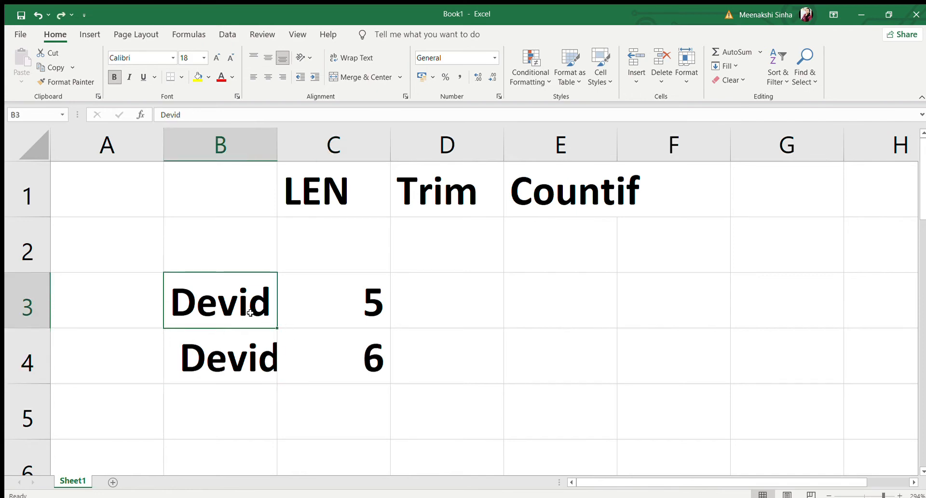
key(Down)
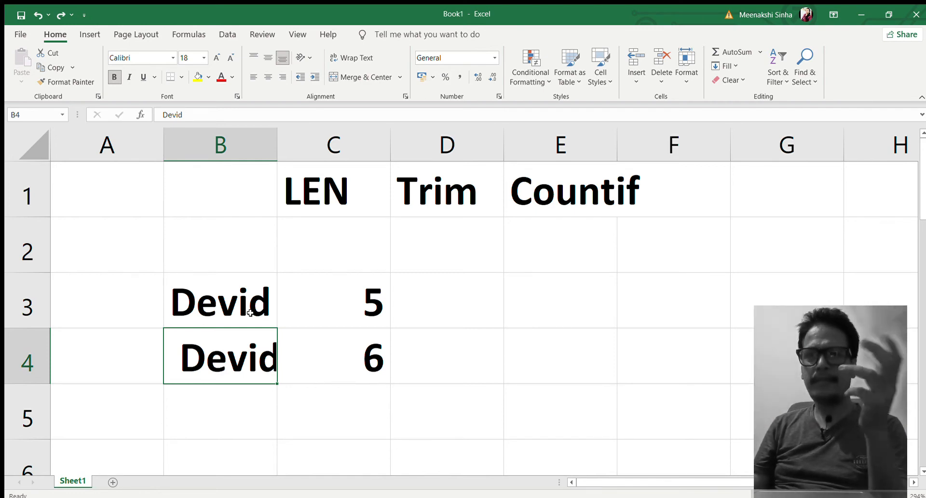
Step: Enter the formula =TRIM(B3) in cell D3 and check its result
click(428, 309)
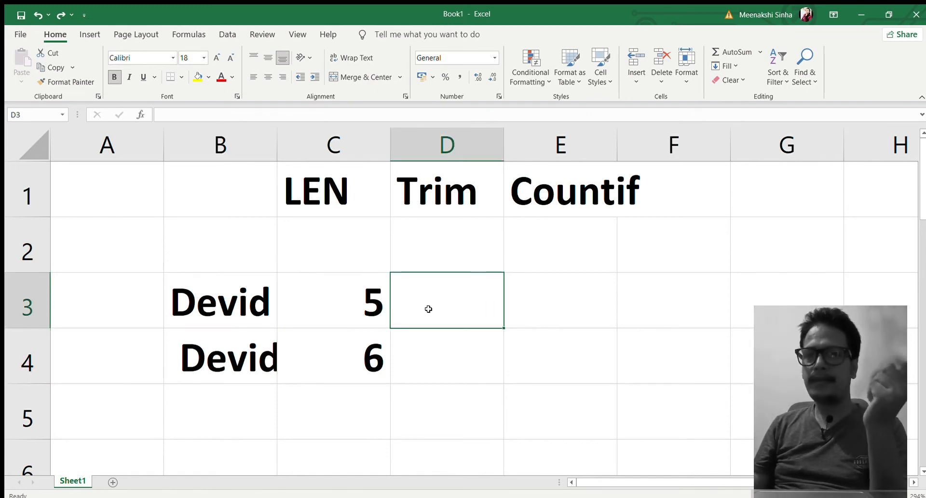
text(=)
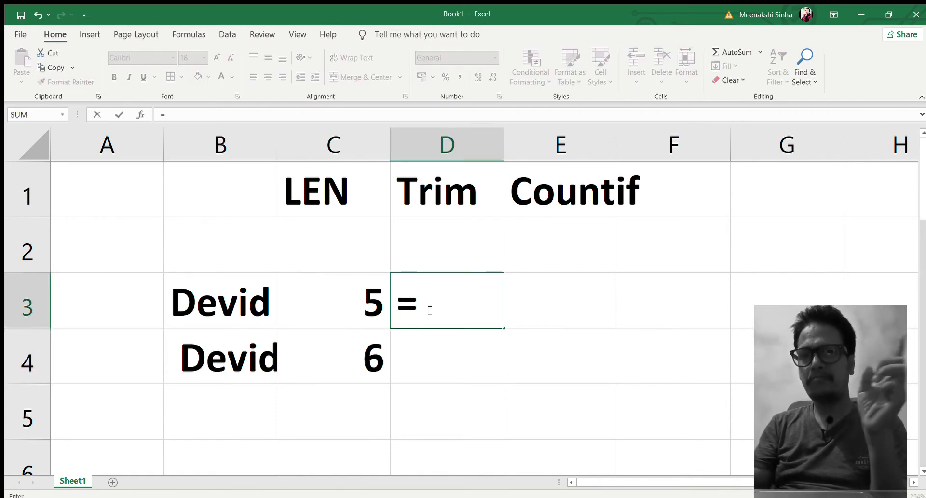
text(trim)
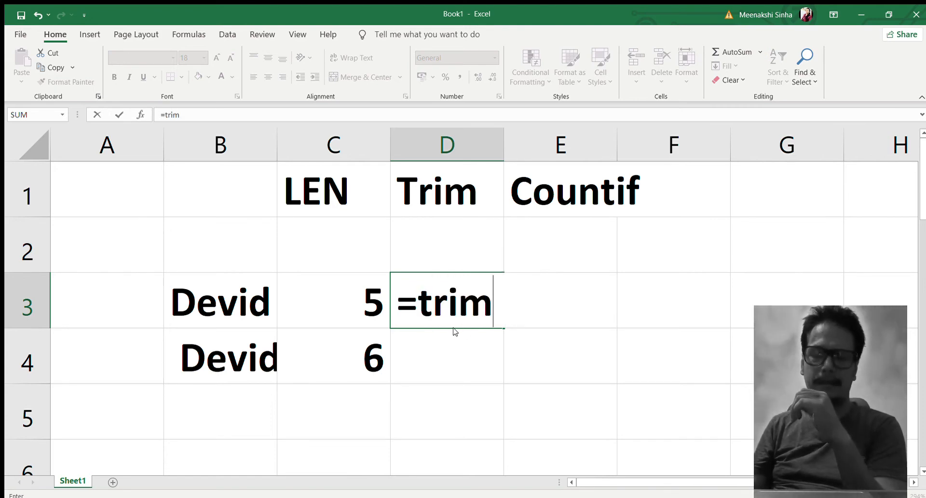
key(Tab)
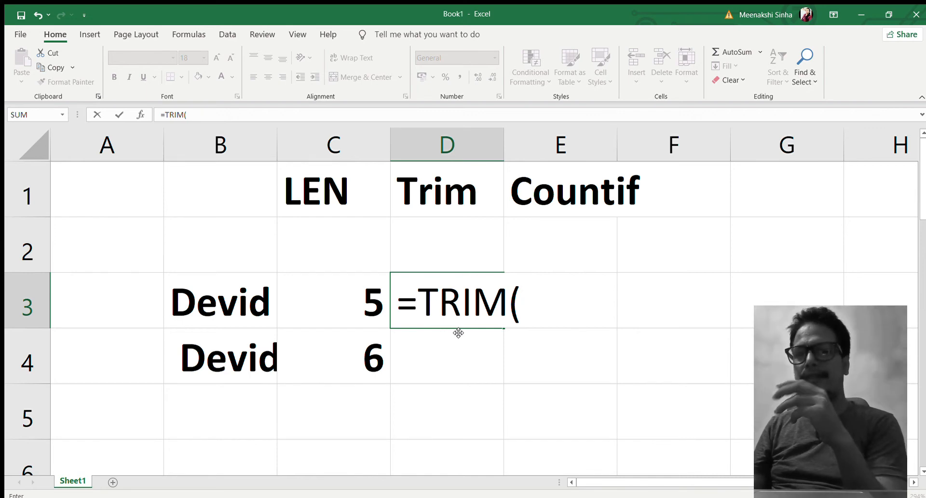
click(250, 301)
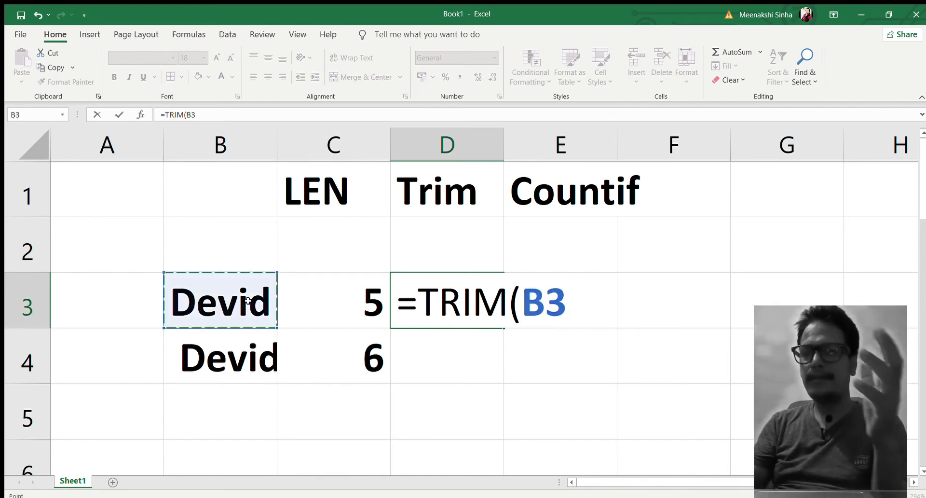
key(Return)
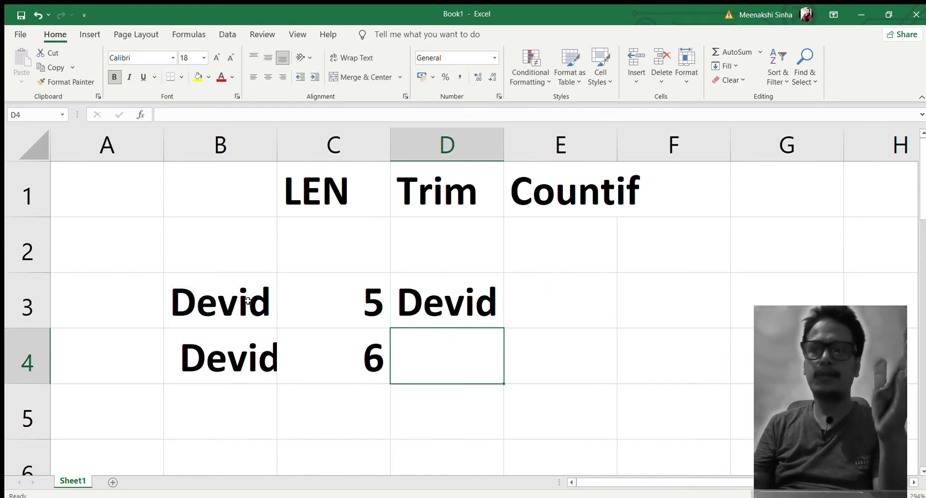
key(Up)
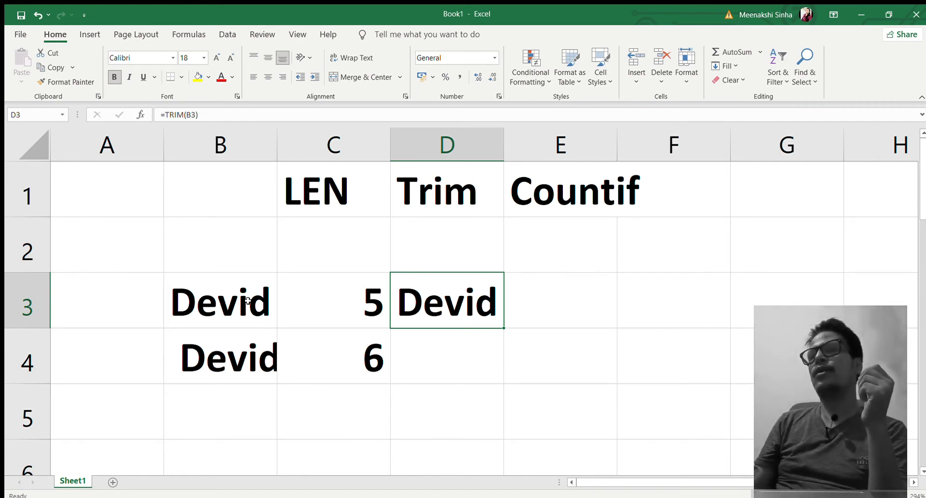
Step: Fill the TRIM formula from cell D3 down through cell D5
click(431, 354)
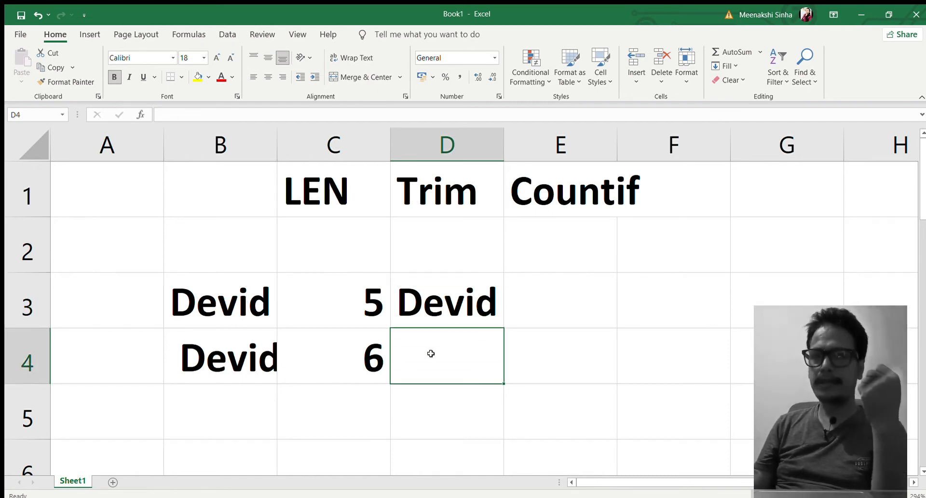
click(197, 356)
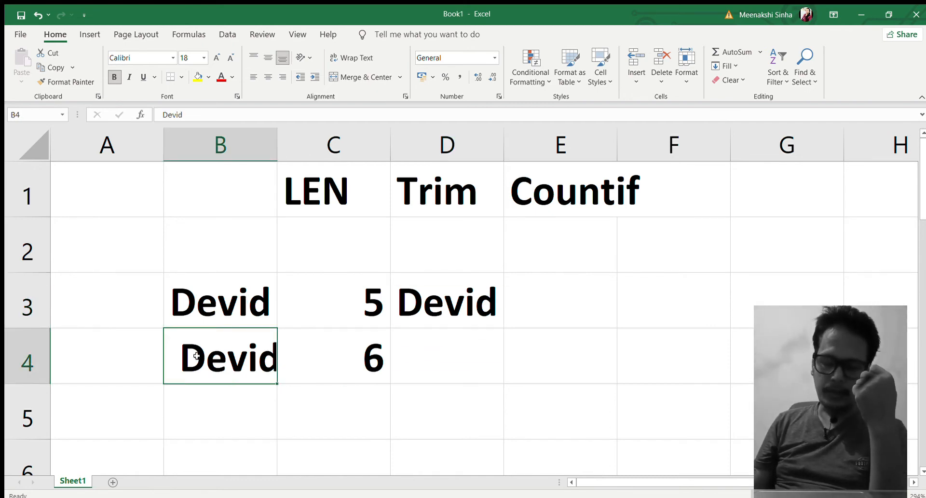
click(34, 365)
click(428, 347)
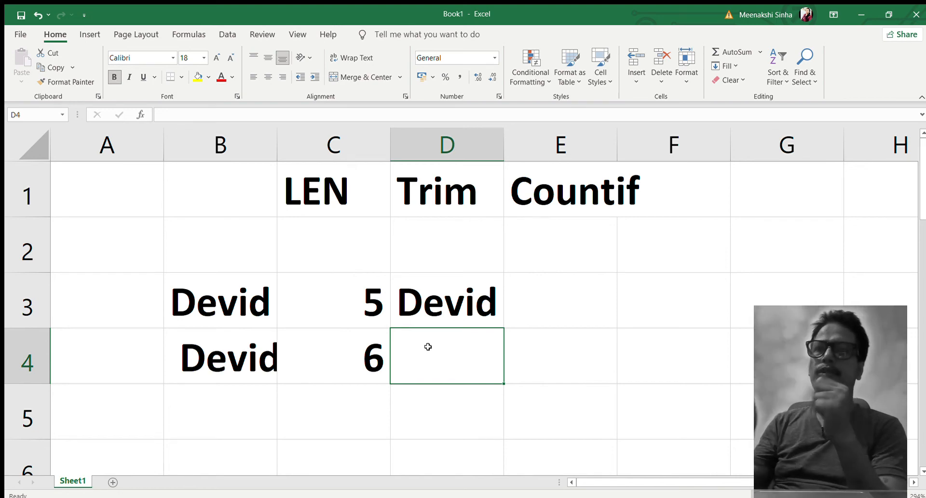
click(439, 302)
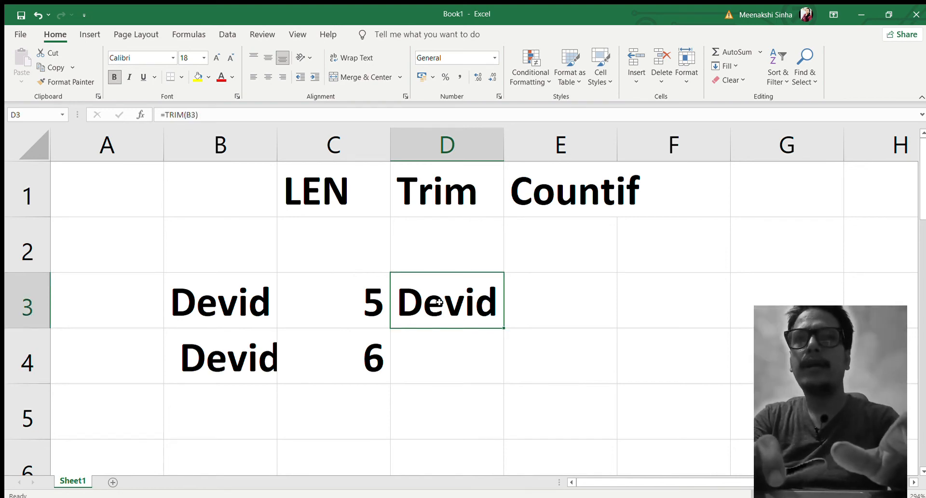
key(shift+Down)
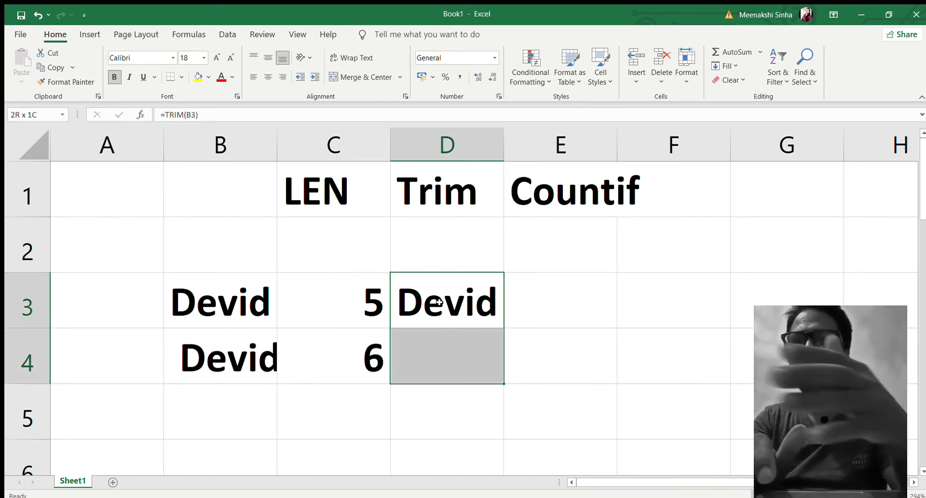
key(shift+Down)
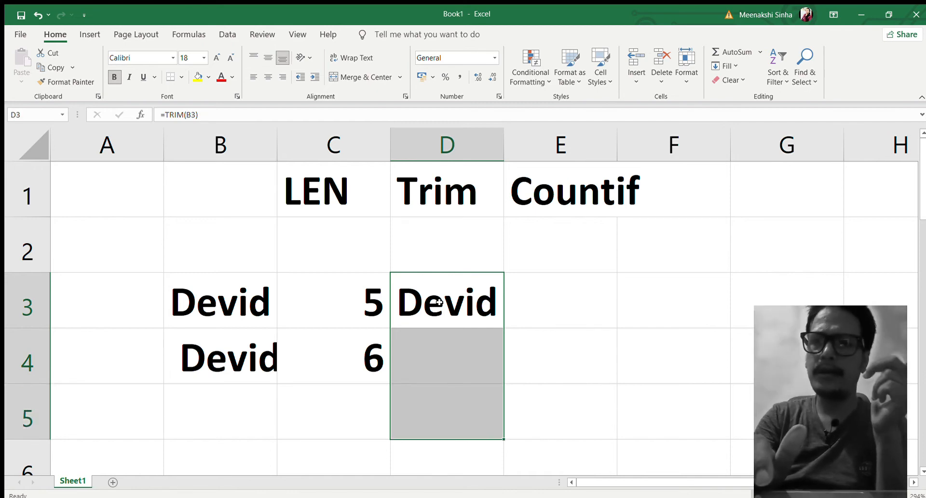
key(ctrl+d)
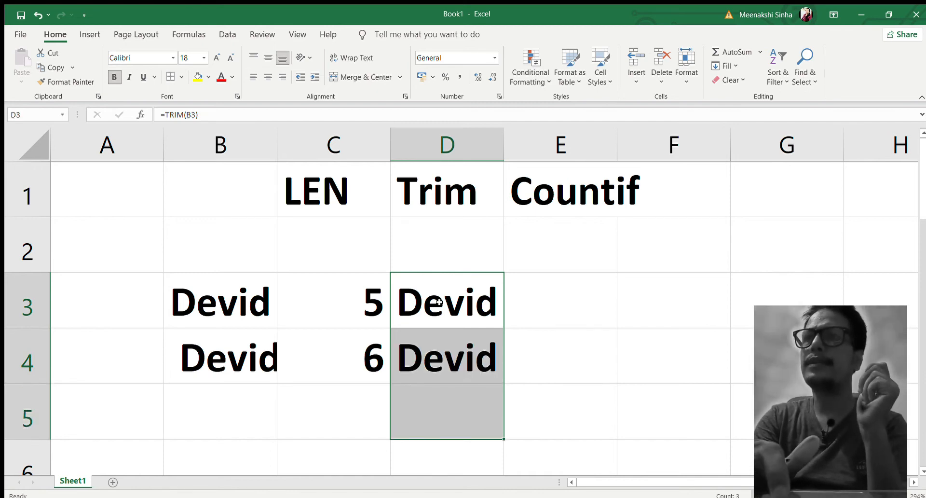
Step: Compare the trimmed names in D3 and D4 with the original names in column B and their character counts in column C
click(450, 351)
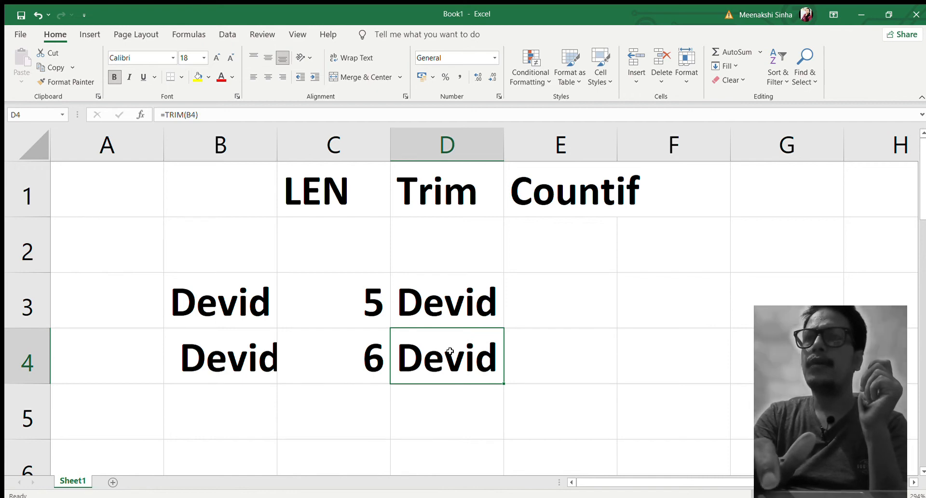
click(444, 299)
click(451, 349)
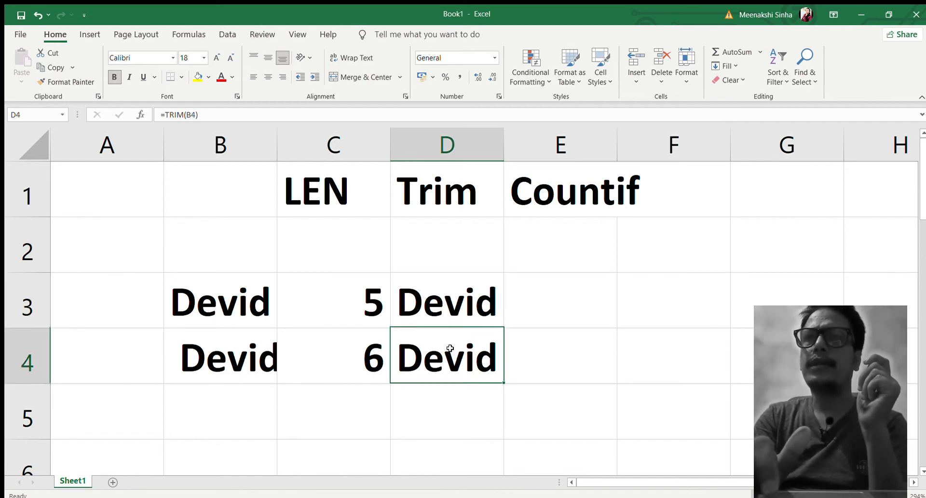
click(550, 301)
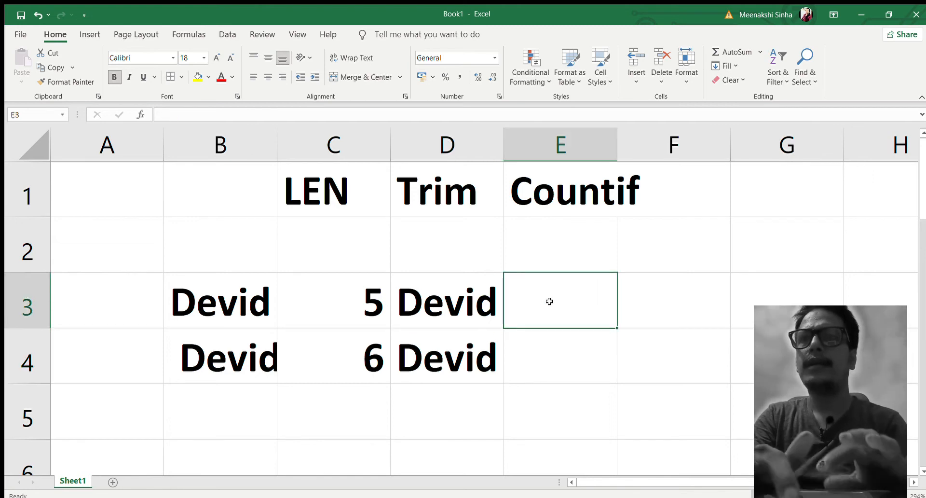
click(353, 295)
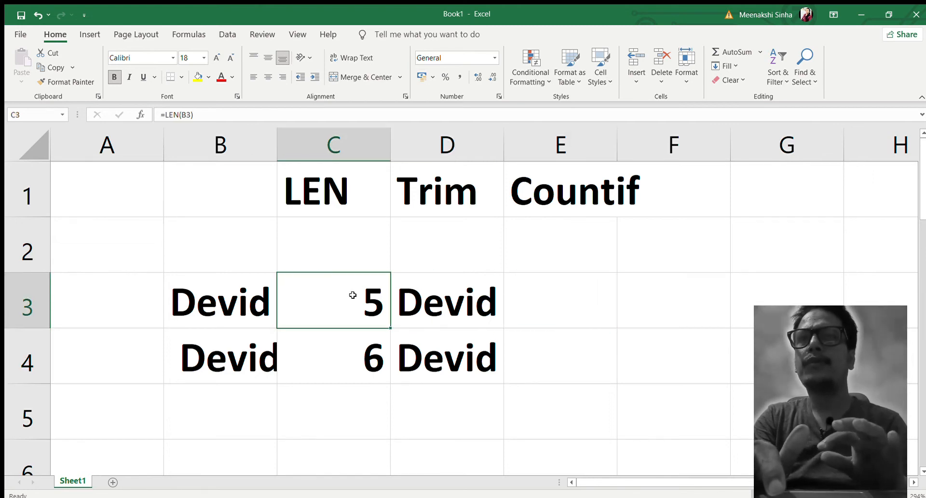
click(355, 350)
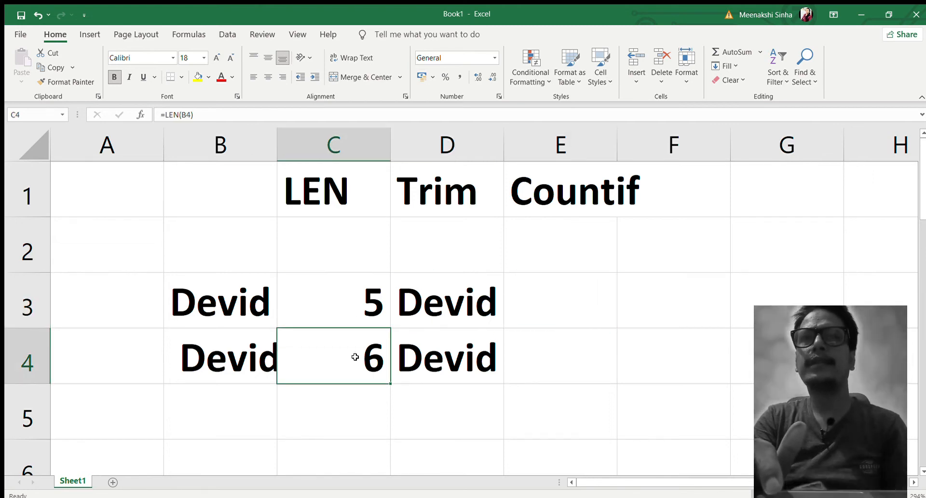
click(455, 307)
click(246, 304)
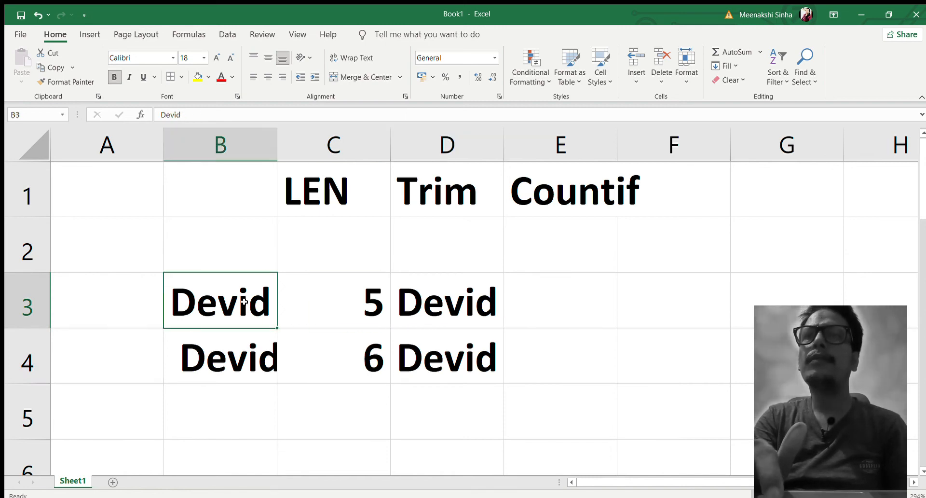
click(244, 353)
click(442, 305)
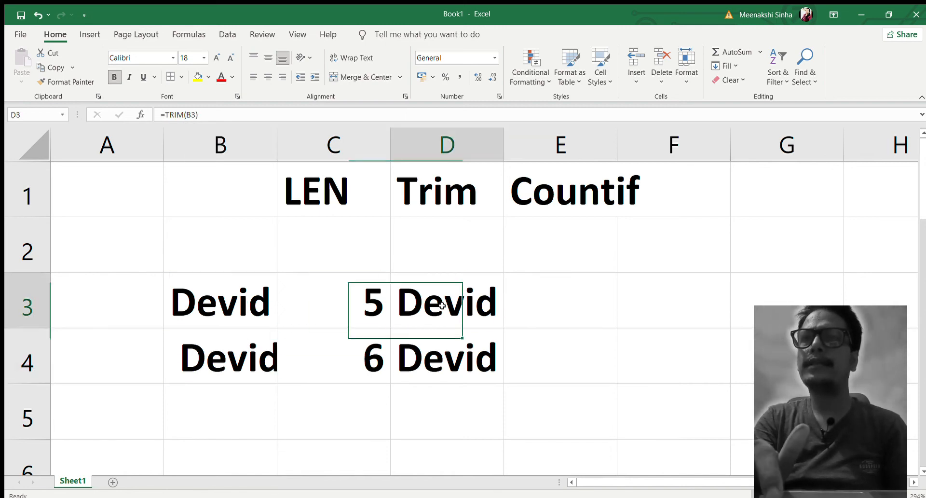
click(449, 338)
Step: Enter the formula =LEN(D3) in cell E3 to count the characters of the trimmed name
click(526, 307)
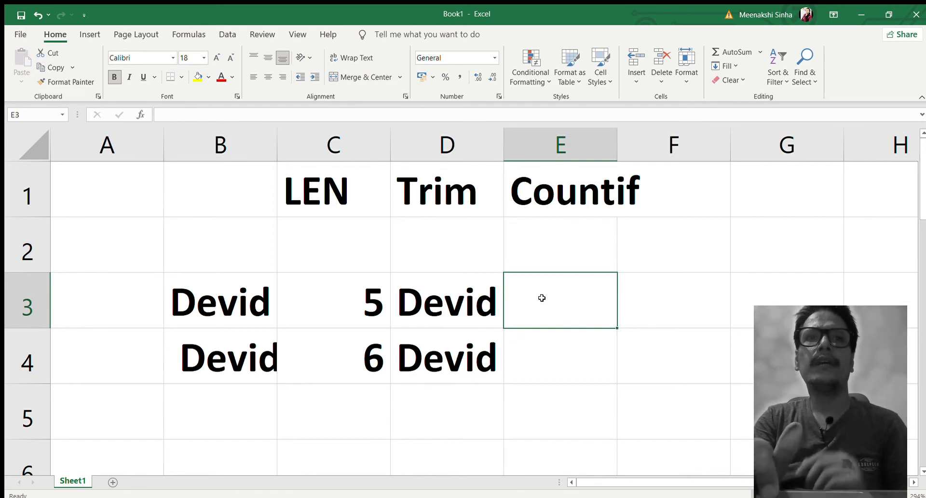
text(=len)
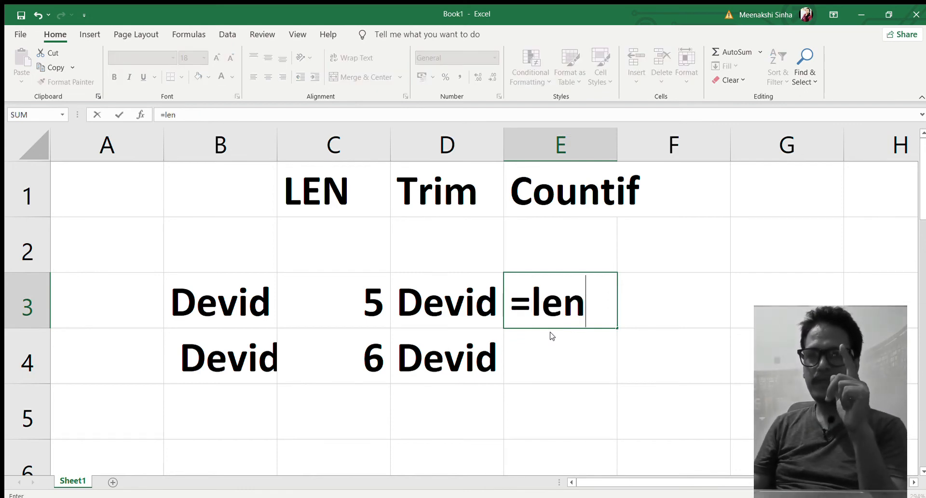
key(Tab)
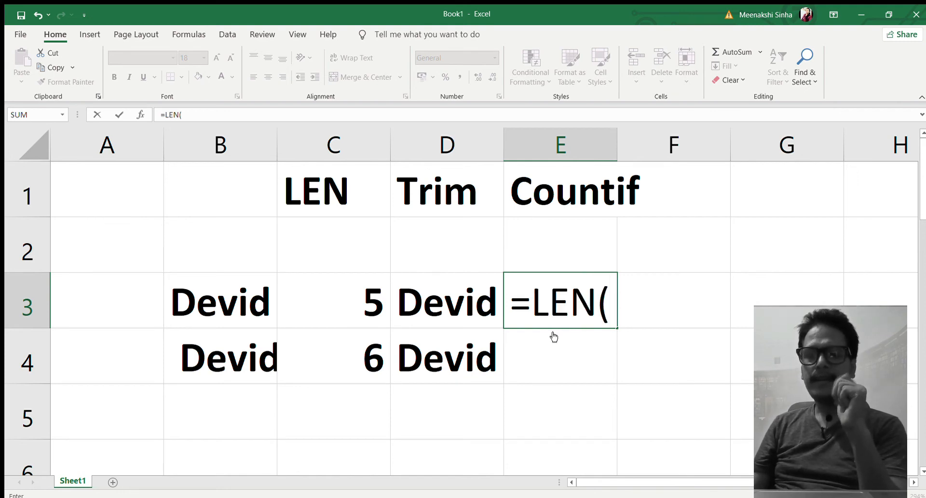
click(461, 300)
key(Return)
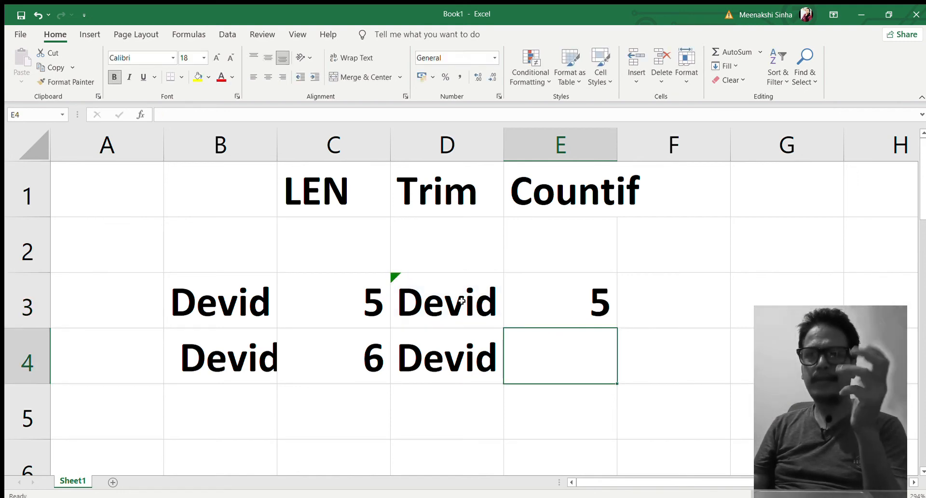
Step: Fill the LEN formula from cell E3 down to E4 and compare the two character counts
key(Up)
key(shift+Down)
key(ctrl+d)
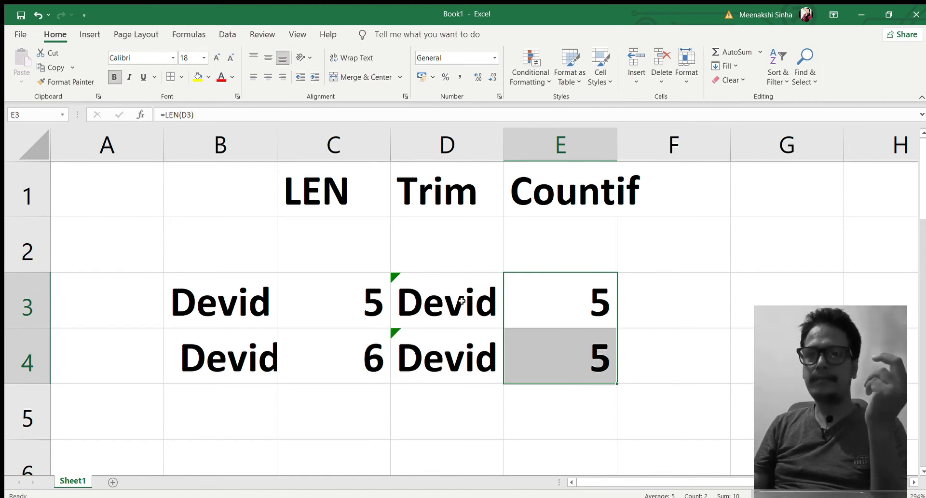
click(563, 303)
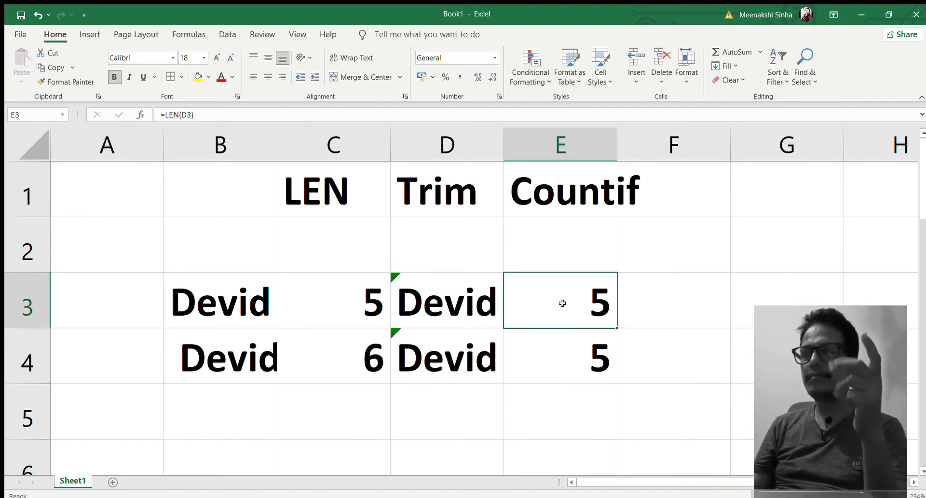
click(564, 349)
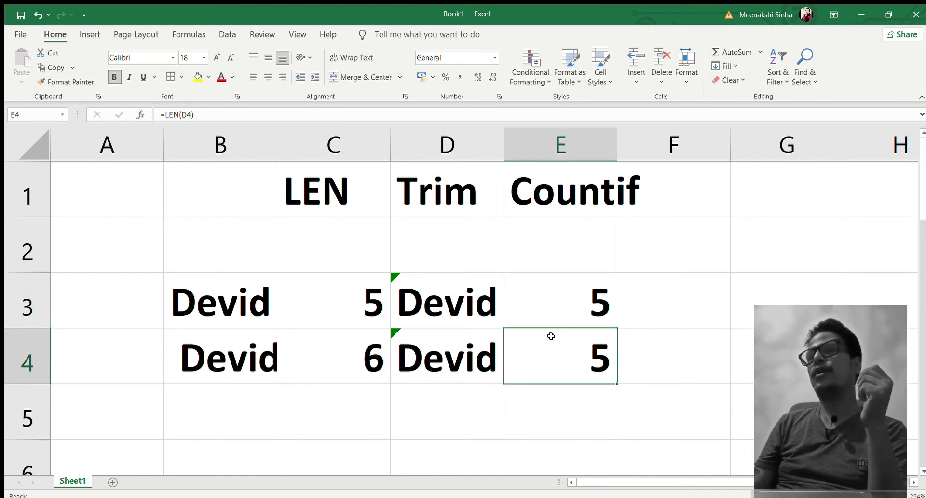
Step: Compare the original names in B3:B4 with the trimmed names in D3:D4 and their character counts in E3:E4
click(578, 309)
click(580, 346)
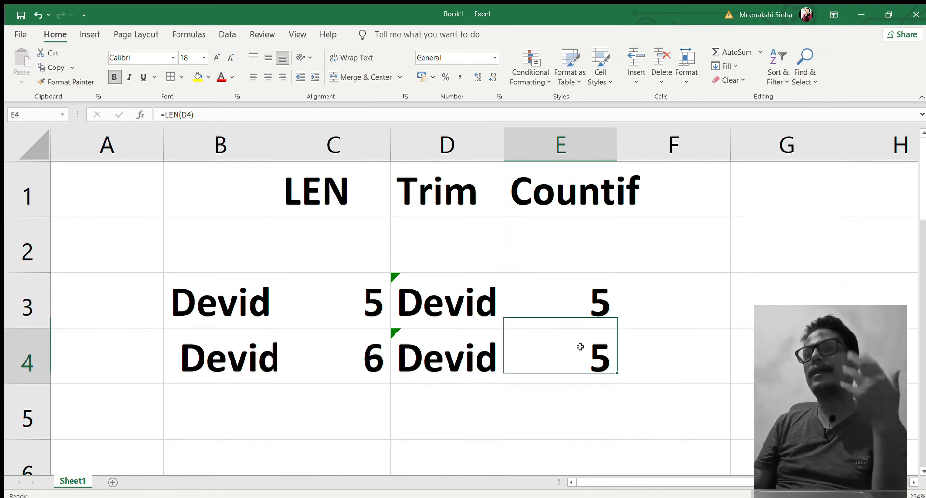
click(454, 358)
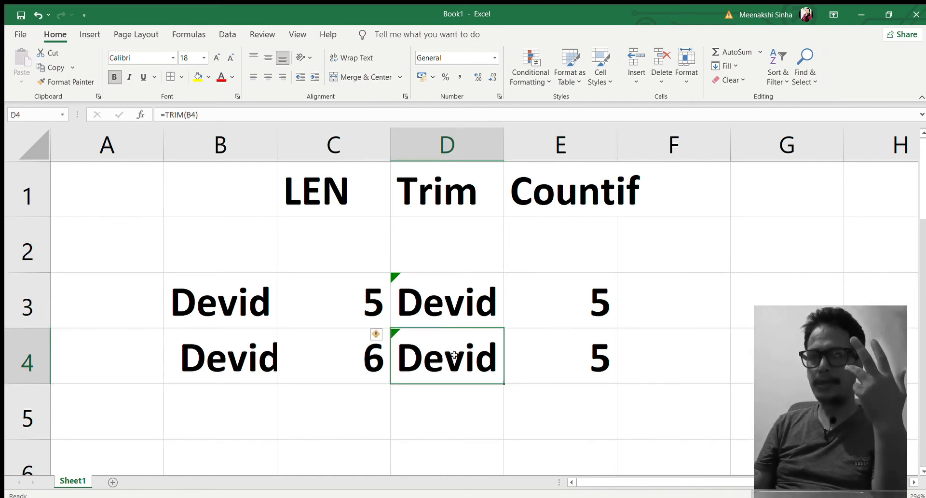
click(448, 311)
click(445, 348)
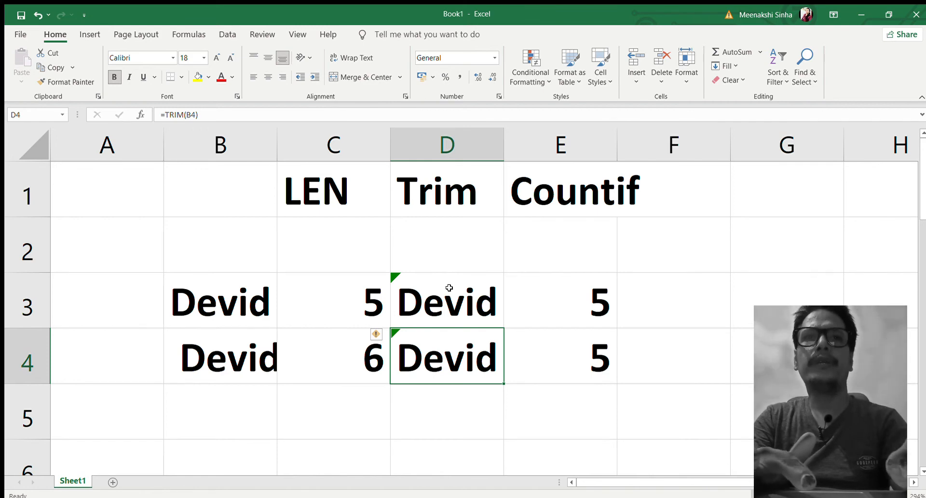
click(241, 286)
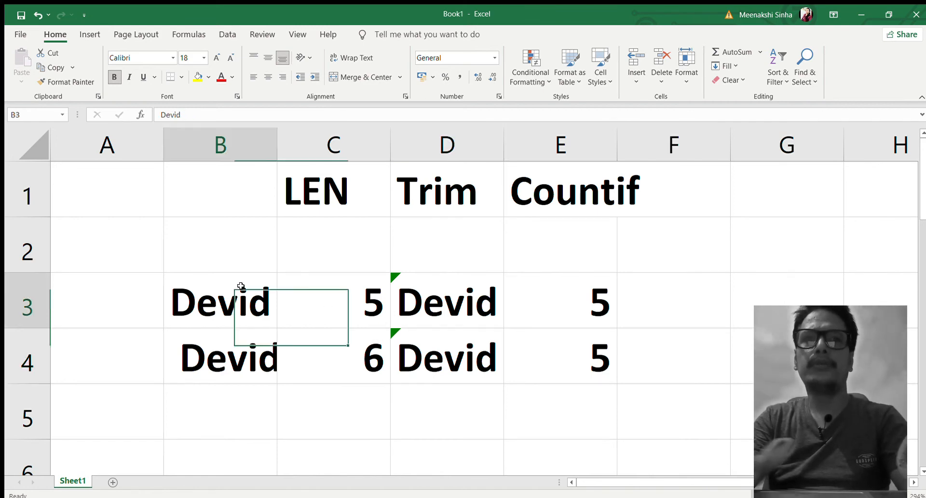
key(shift+Down)
key(shift+Down)
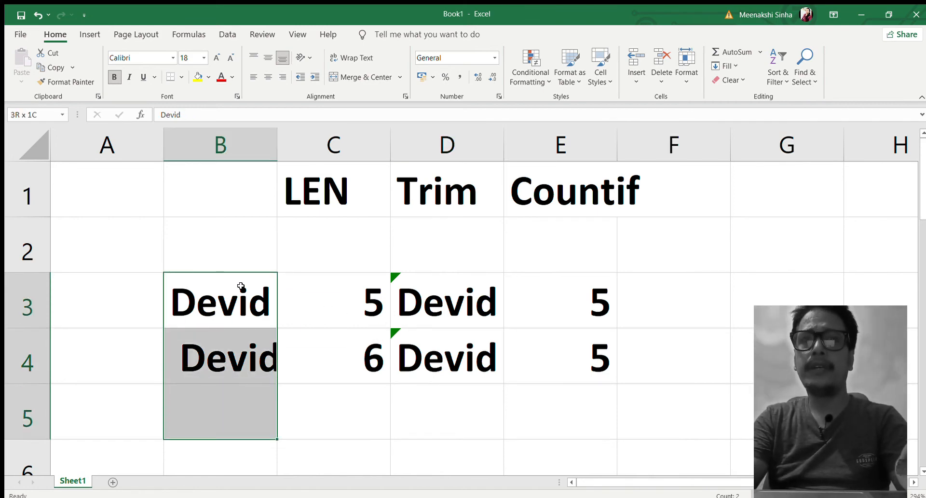
key(shift+Up)
key(shift+Up)
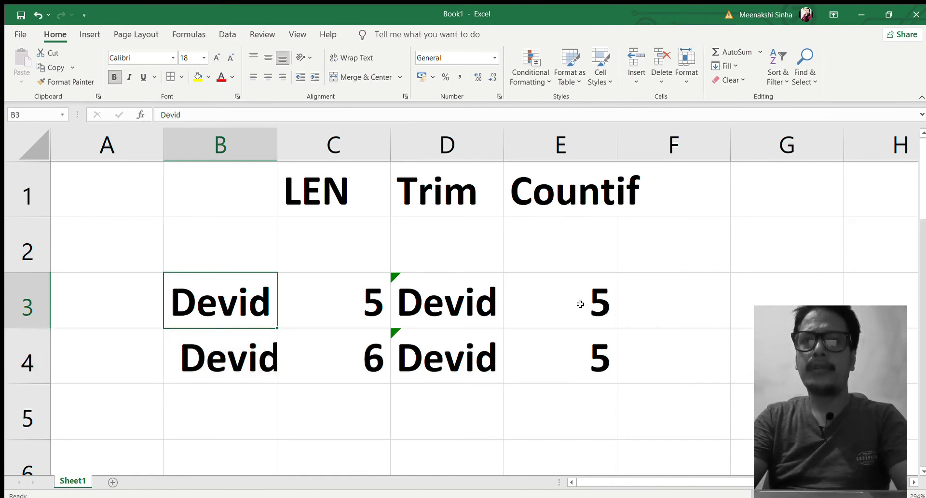
click(581, 304)
key(shift+Down)
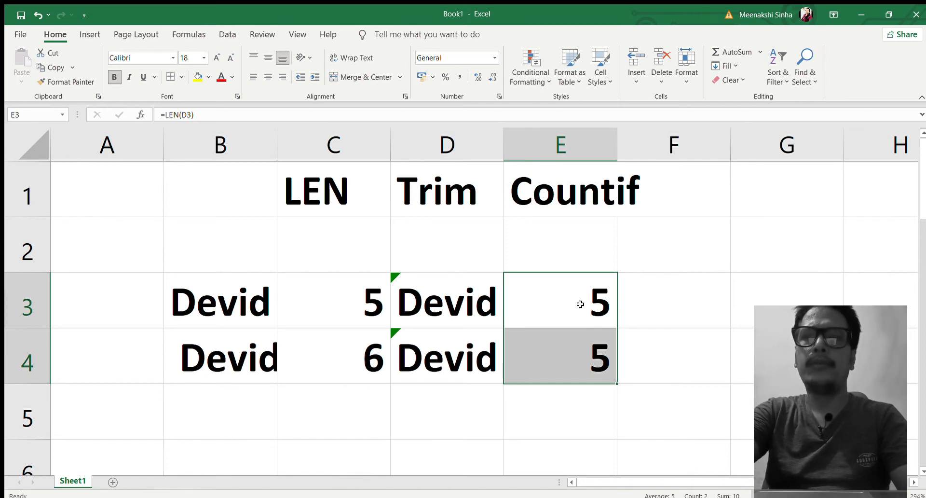
click(465, 301)
key(shift+Down)
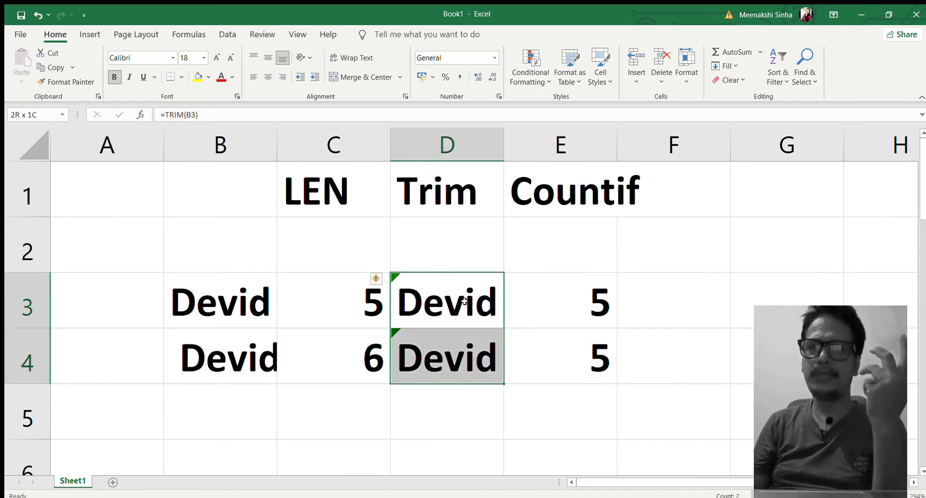
key(shift+Up)
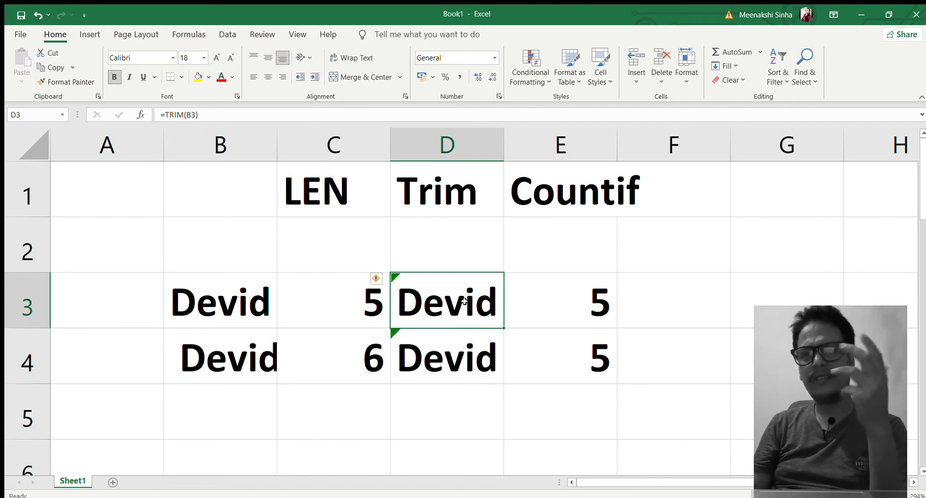
click(234, 297)
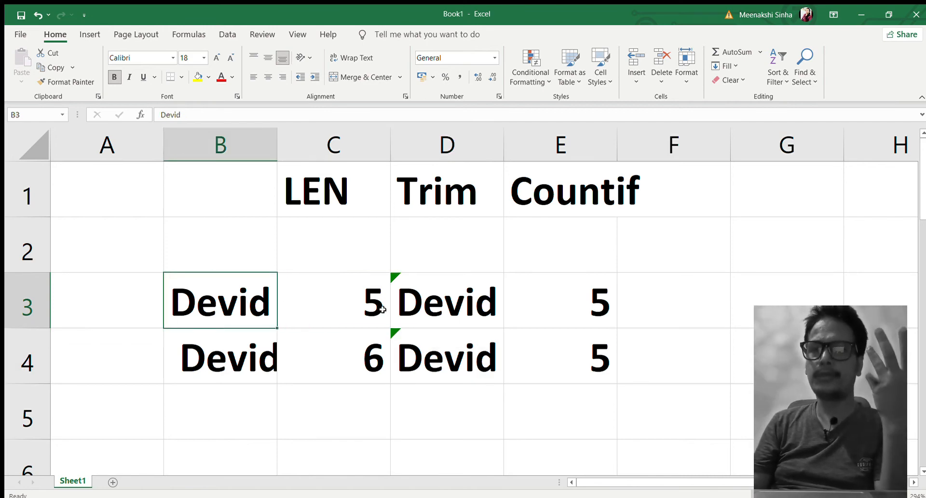
Step: Copy the TRIM results in D3:D4 and paste them as values over the original names in B3:B4
click(437, 297)
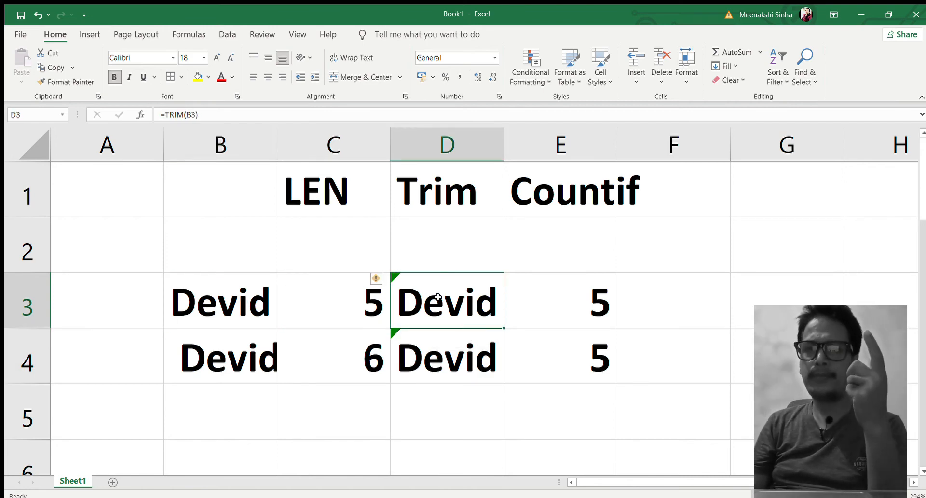
key(shift+Down)
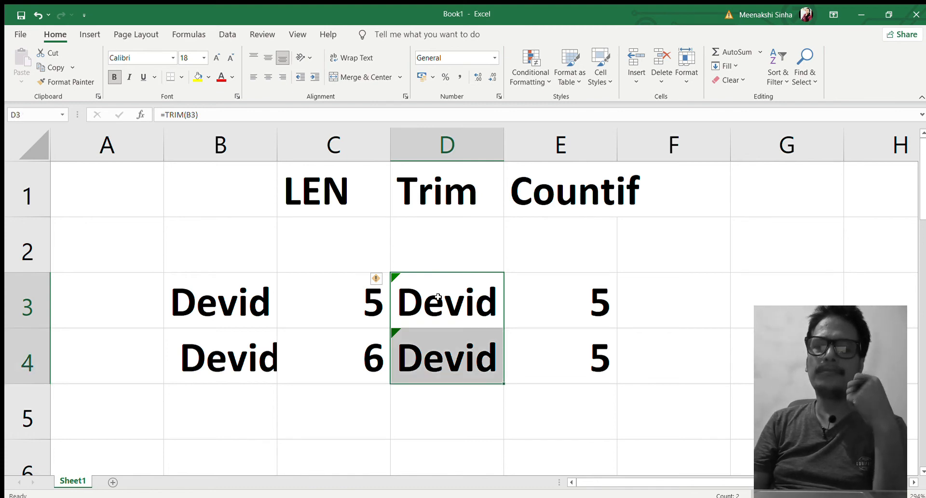
key(ctrl+c)
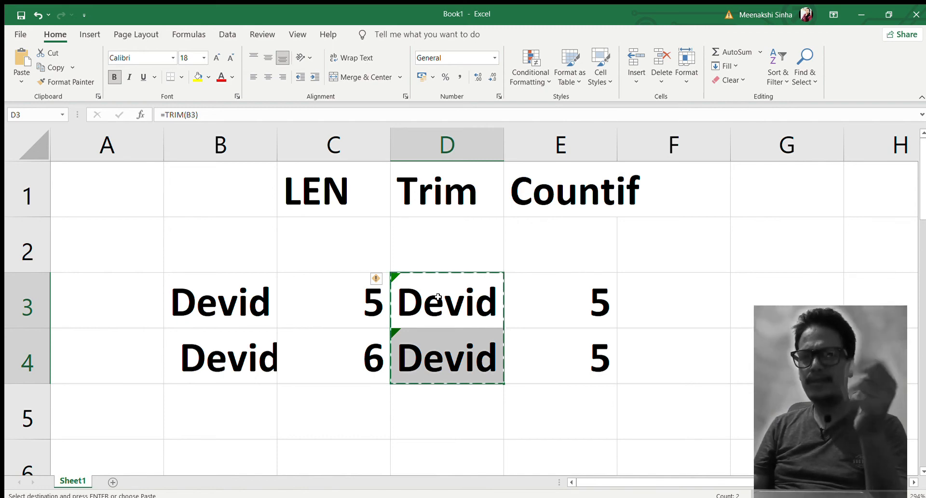
click(445, 143)
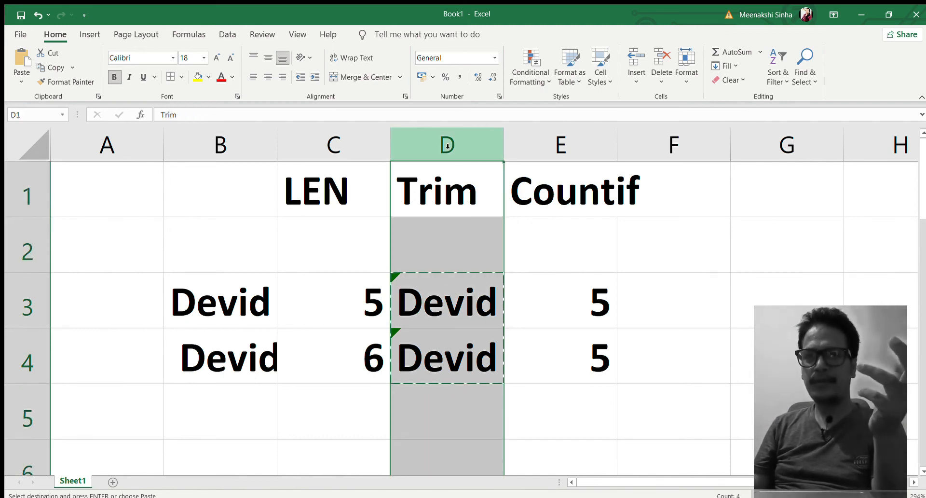
click(437, 293)
key(shift+Down)
key(shift+Down)
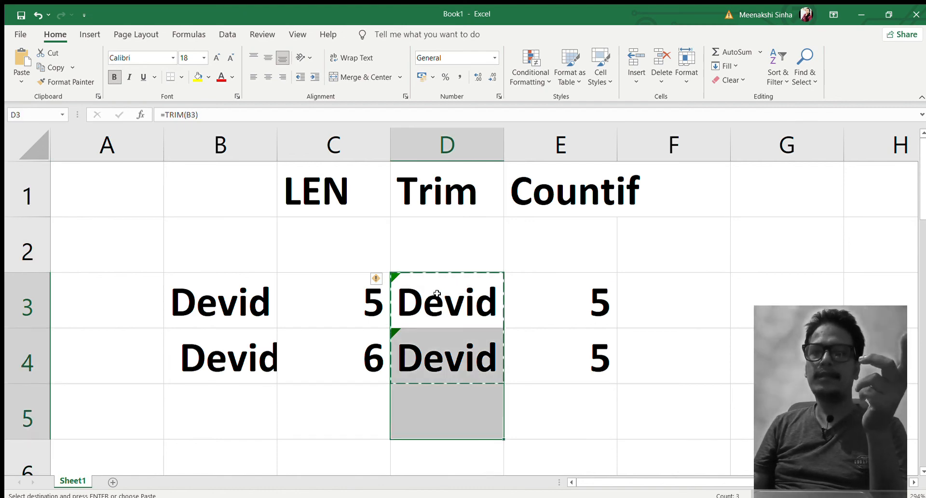
key(shift+Up)
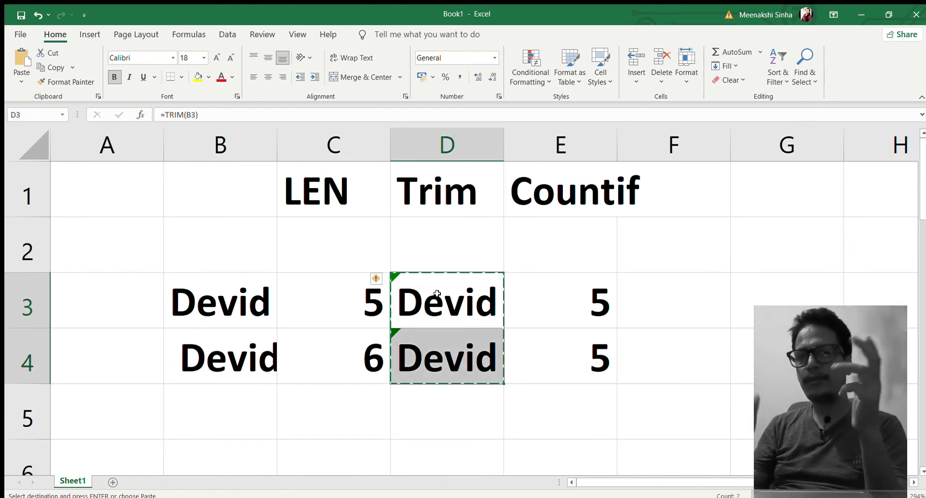
click(229, 295)
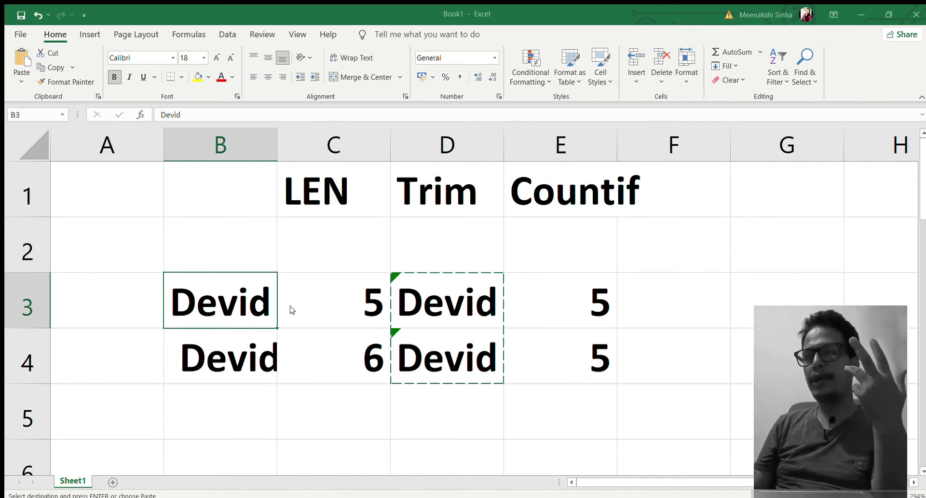
key(ctrl+v)
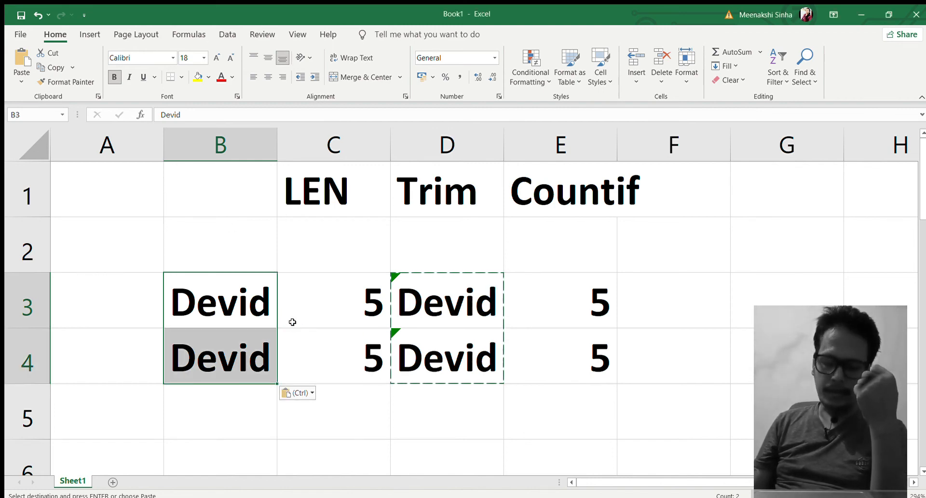
Step: Check the LEN formula in C3 and compare the pasted names in column B with the TRIM formula in D3
click(340, 298)
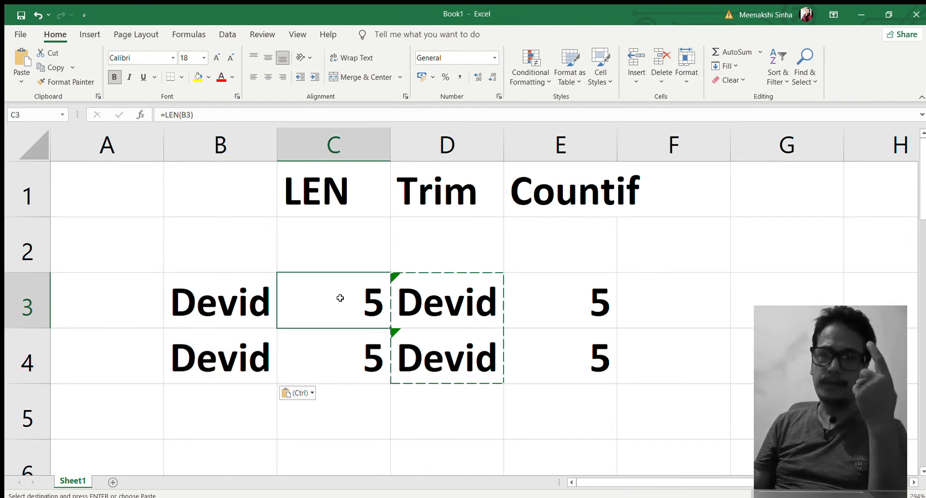
click(215, 339)
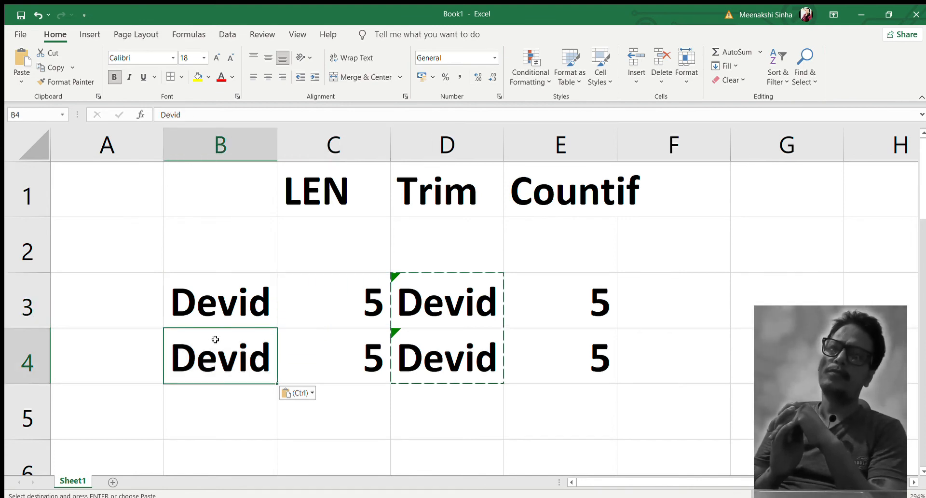
click(455, 299)
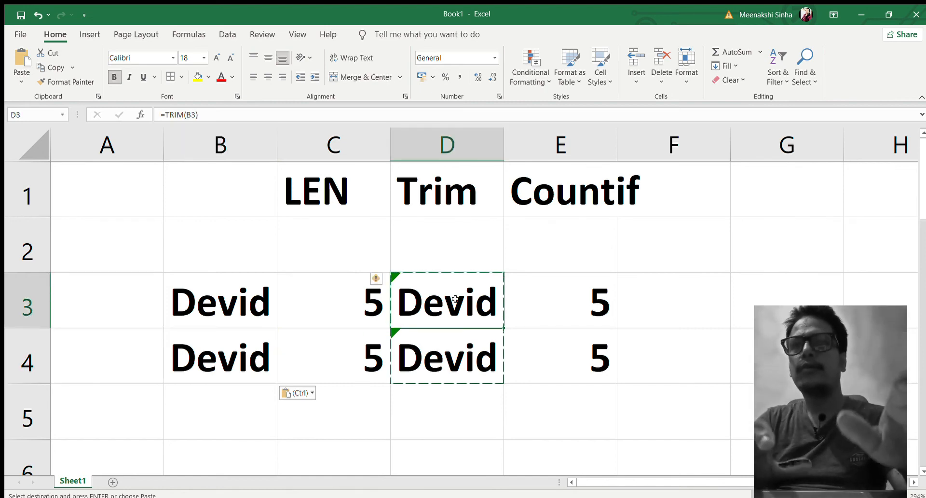
click(242, 303)
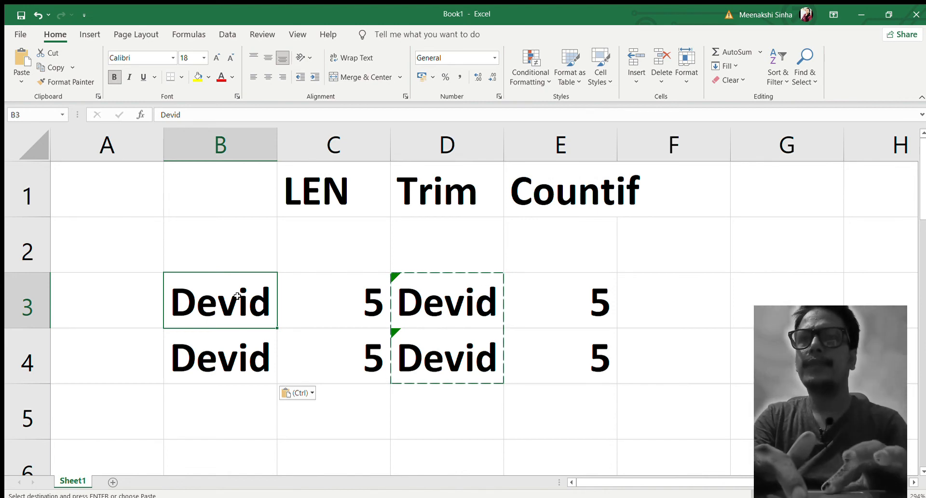
click(460, 298)
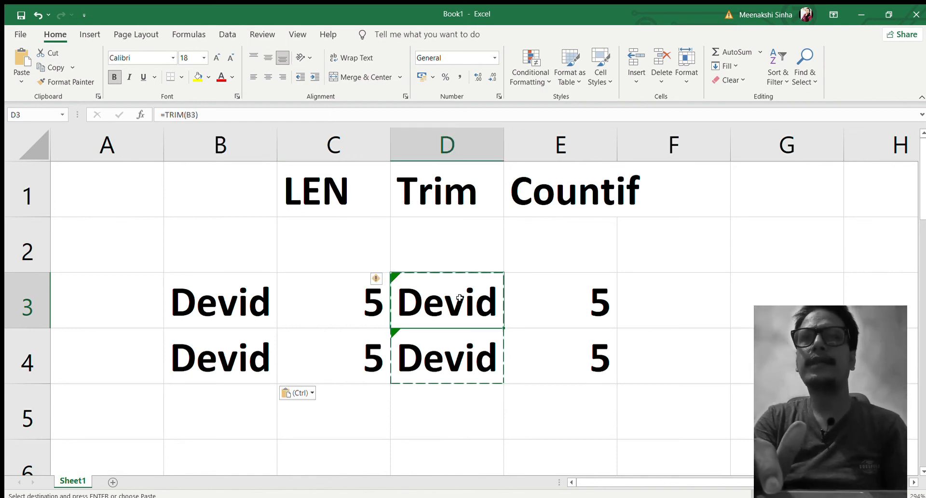
key(Escape)
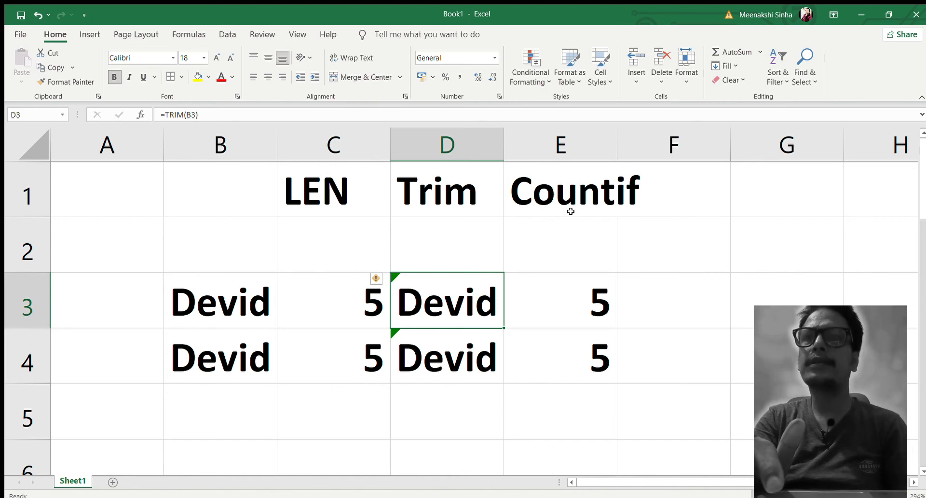
Step: Clear the example data from range B2:E5, keeping the function headings in row 1
click(577, 196)
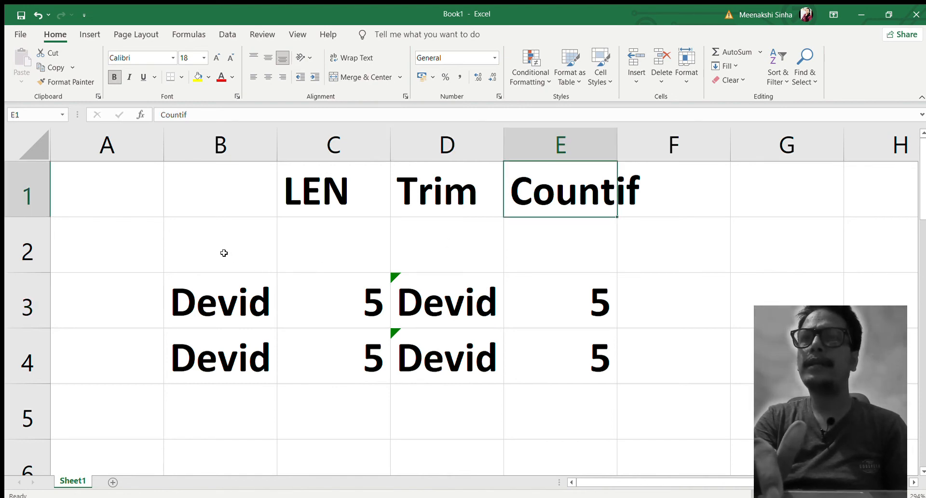
click(224, 253)
key(shift+Right)
key(shift+Right)
key(shift+Right)
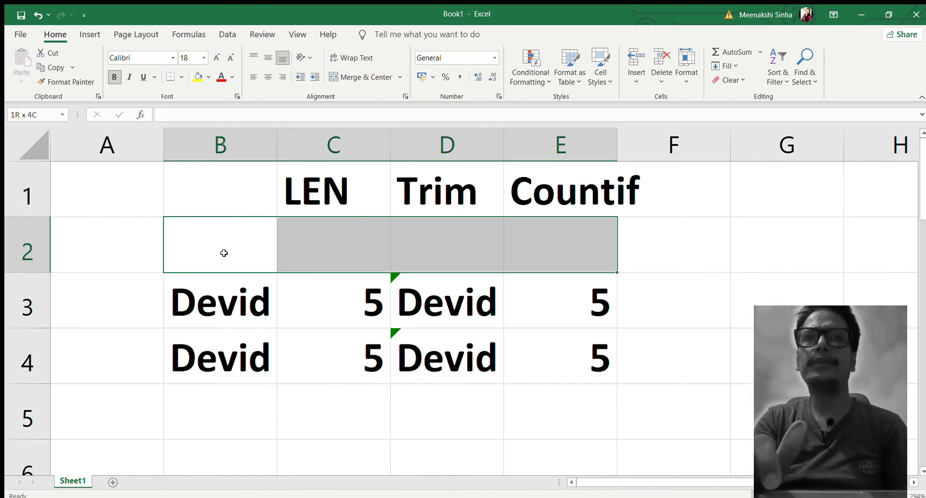
key(shift+Down)
key(shift+Down)
key(shift+Down)
key(Delete)
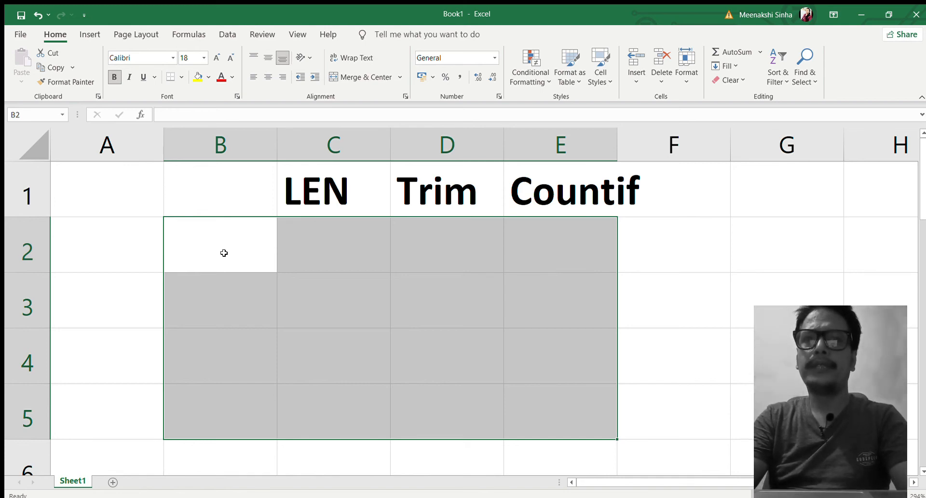
Step: Enter the column heading Name in cell A2
key(Left)
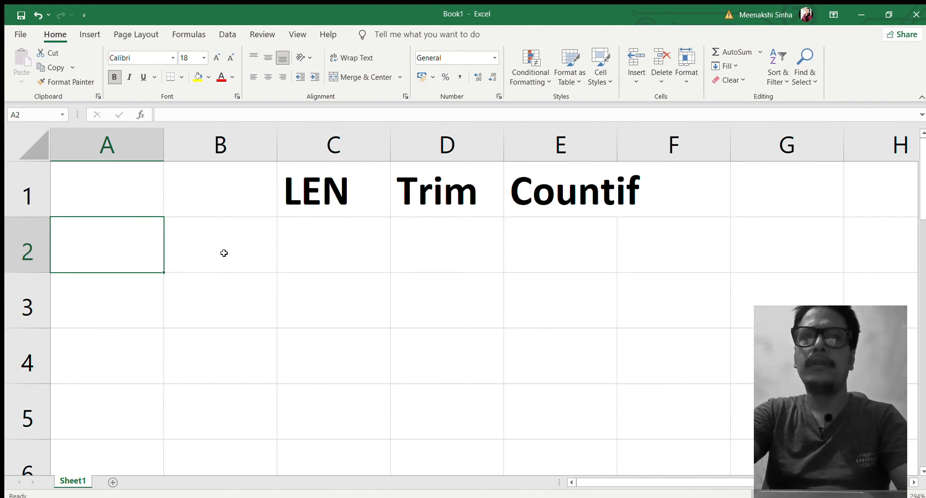
text(Name)
key(Return)
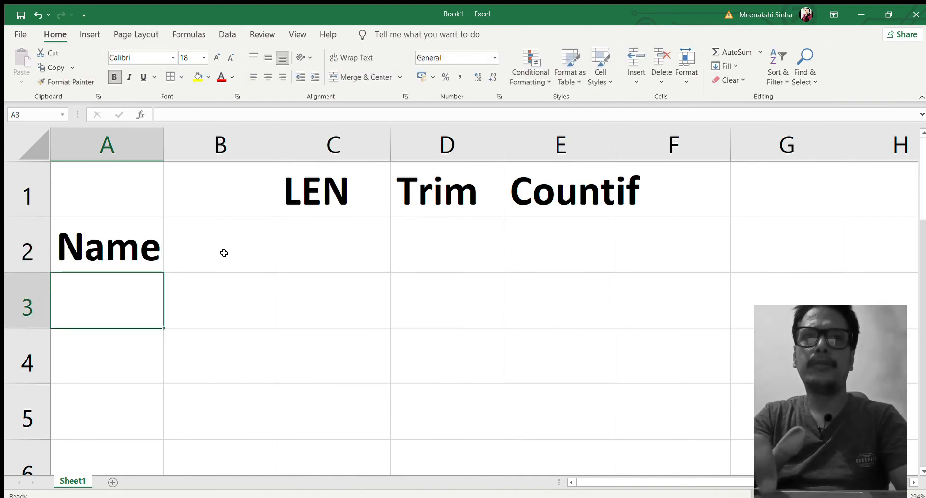
Step: Enter MrA in cell A3 and Mr.B in cell A4 under the Name heading
text(MrAM)
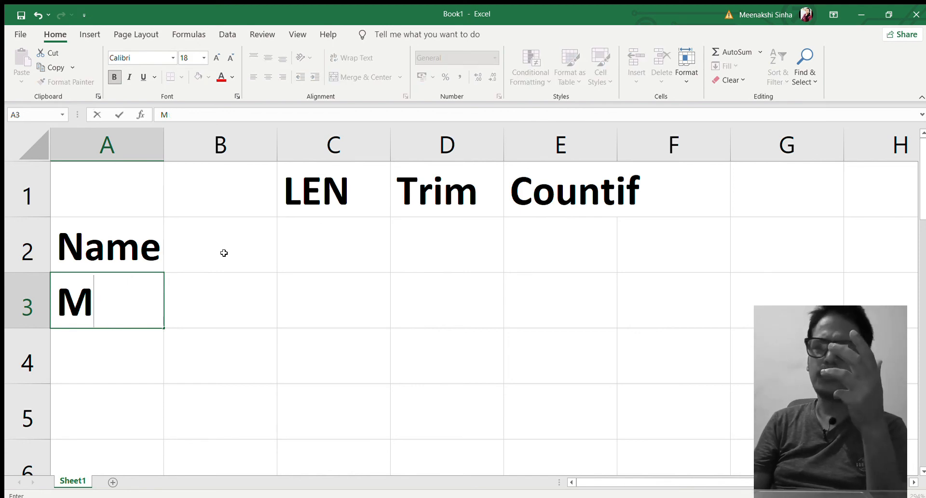
text(rB)
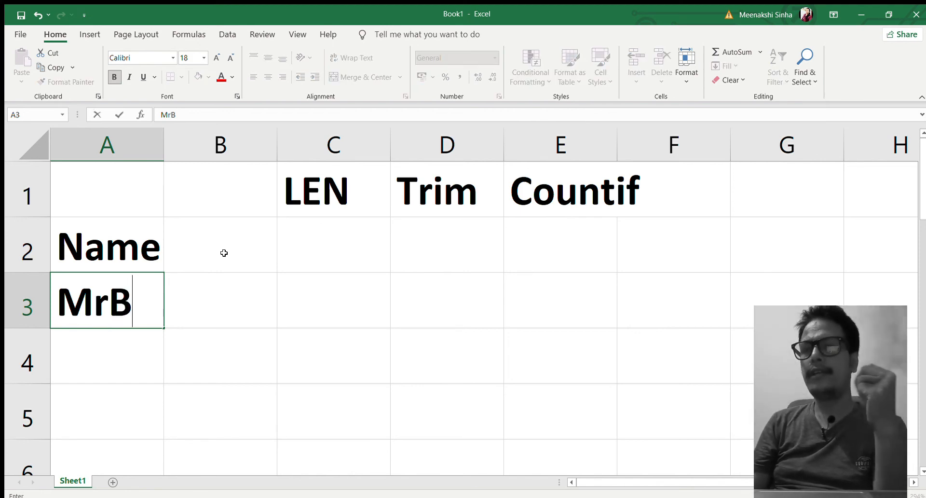
key(BackSpace)
text(A)
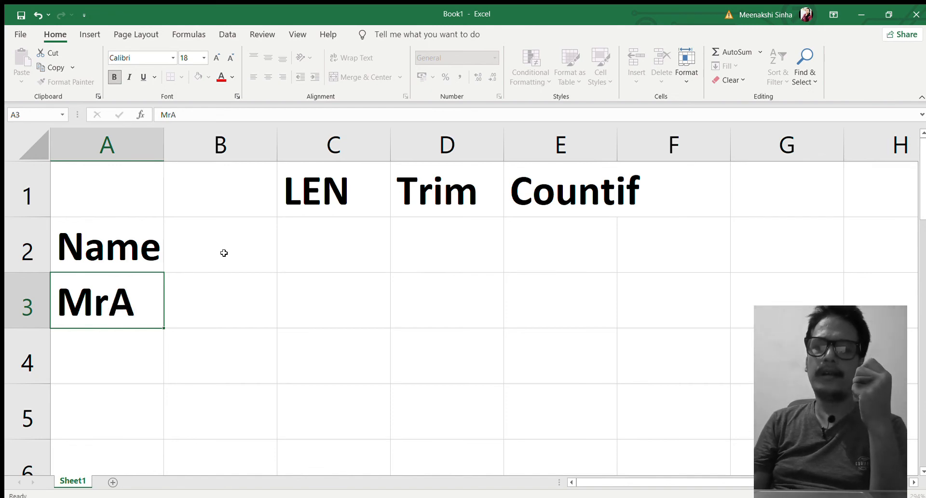
key(ctrl+Return)
click(104, 369)
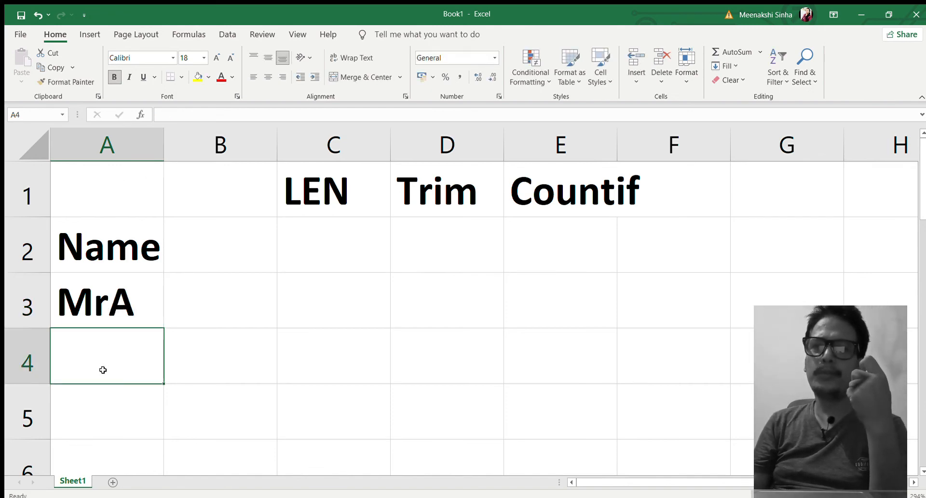
text(Mr.B)
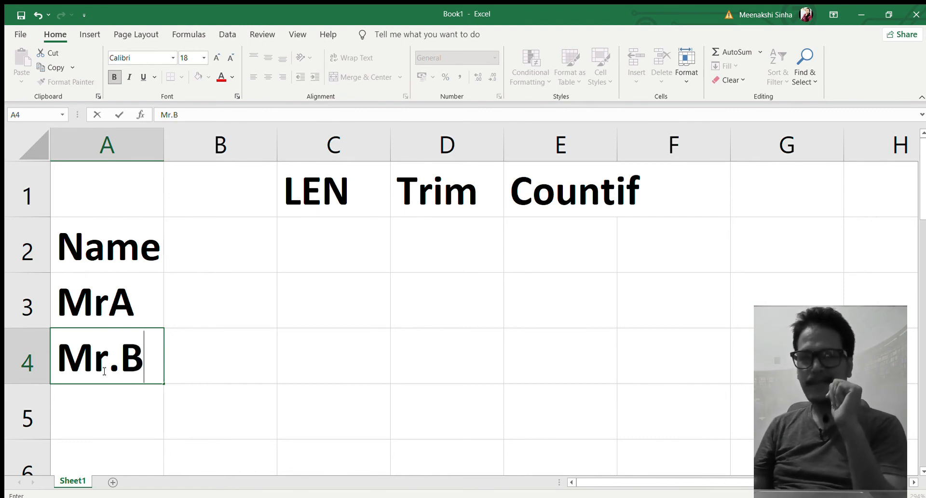
key(ctrl+Return)
click(107, 412)
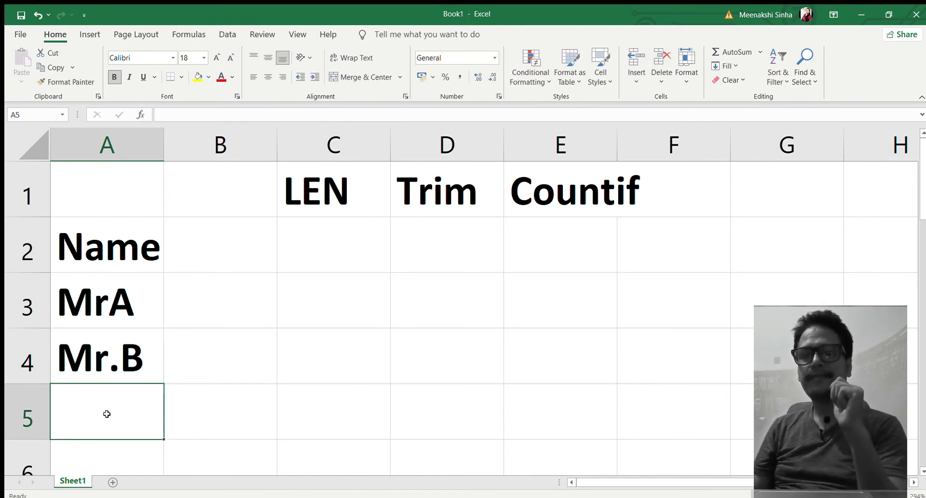
Step: Enter Mr.C in cell A5 and correct the name in A3 to Mr.A
text(Mr.C)
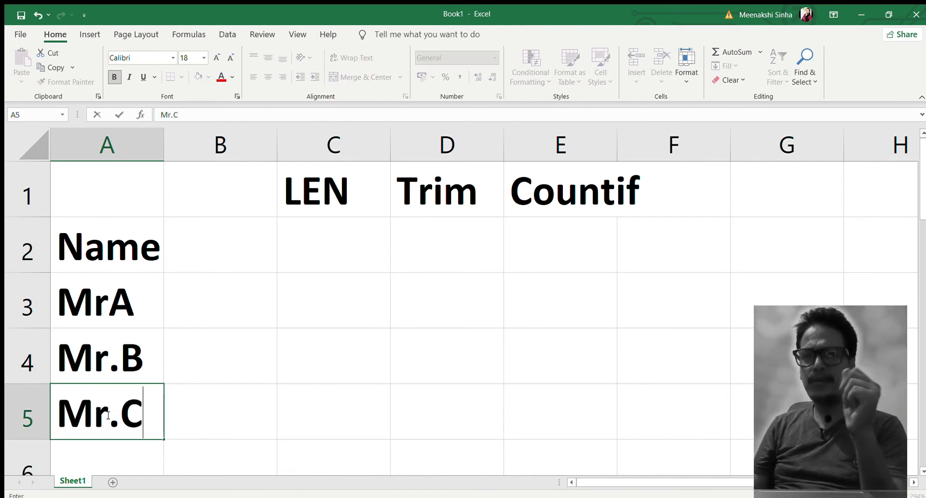
double_click(109, 309)
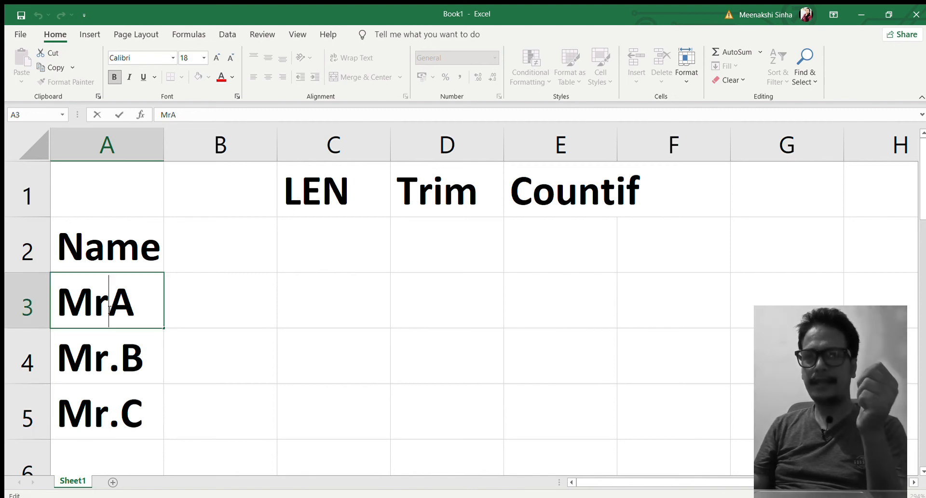
text(.)
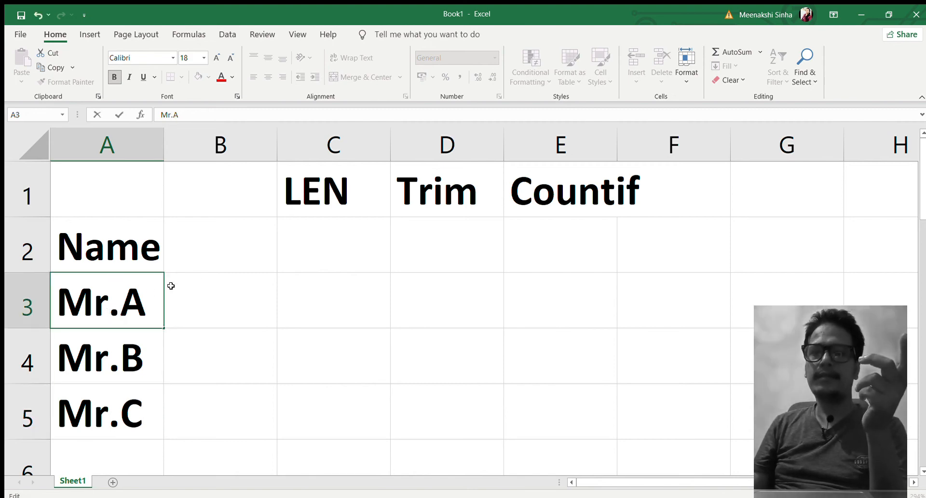
click(223, 258)
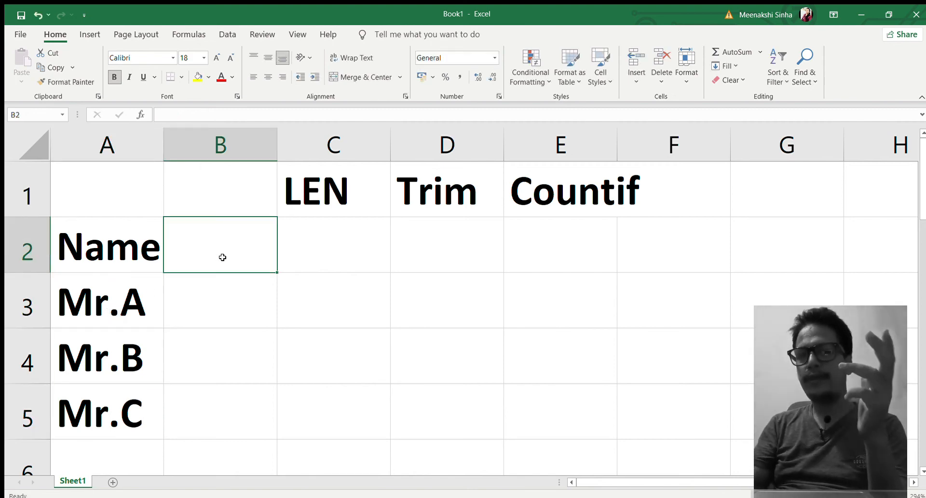
key(ctrl+semicolon)
key(Tab)
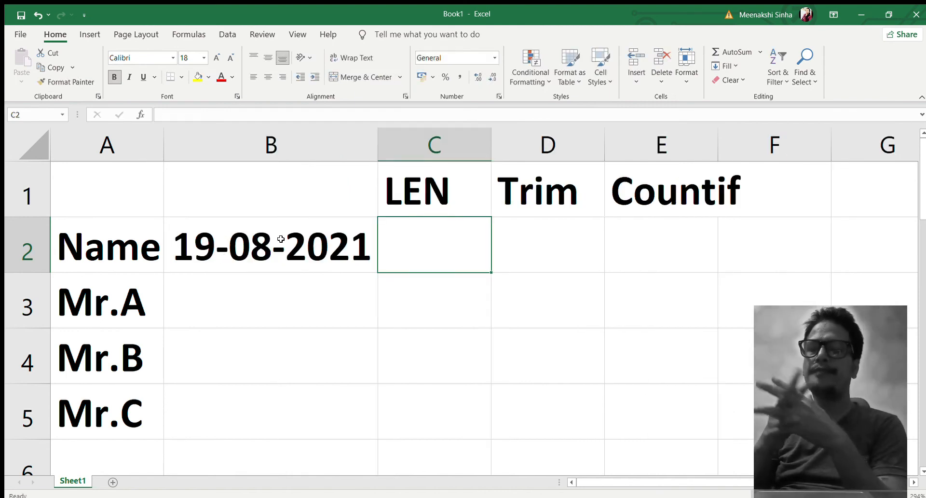
click(296, 237)
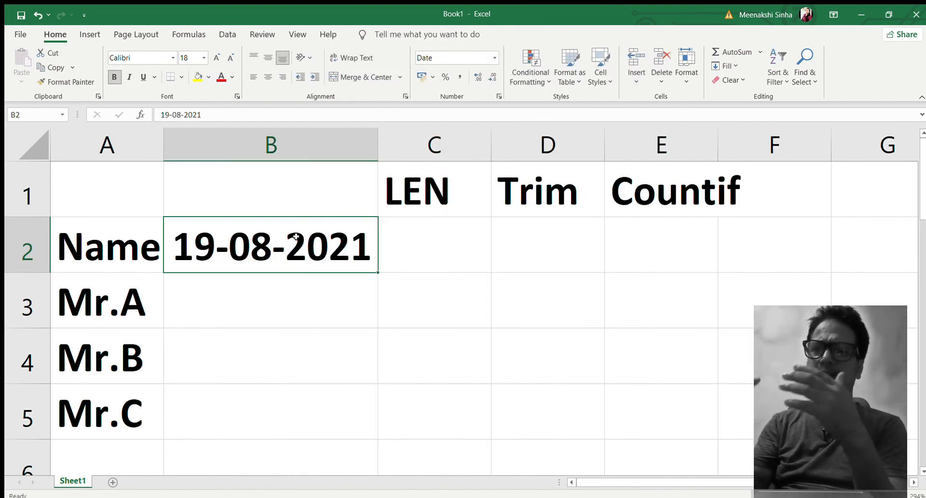
text(1)
key(Return)
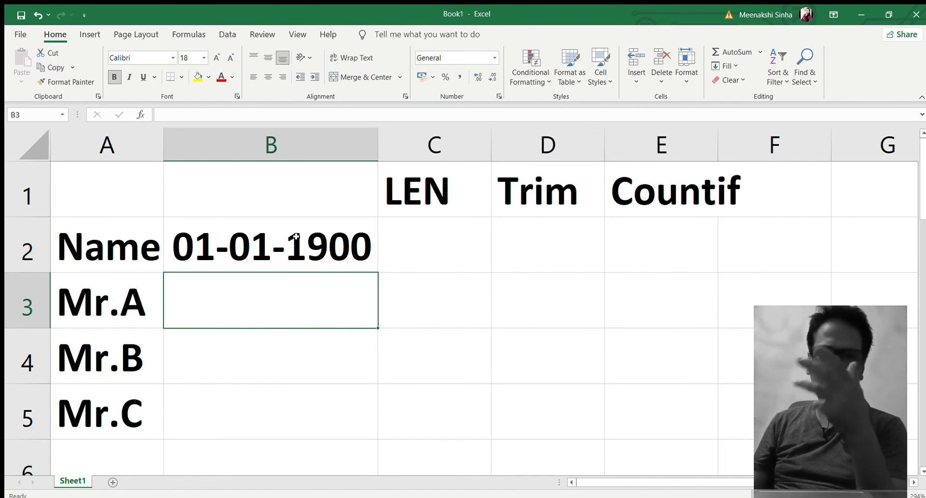
click(296, 237)
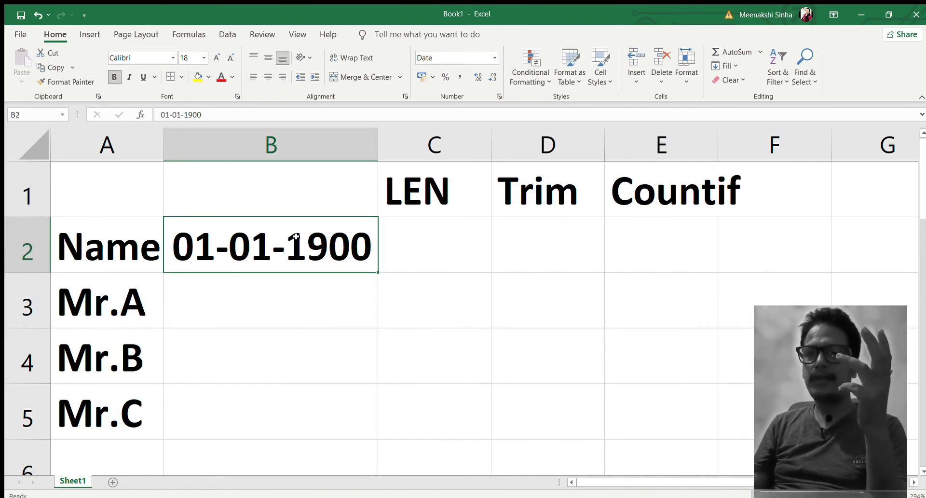
key(Right)
key(ctrl+c)
key(Left)
key(ctrl+v)
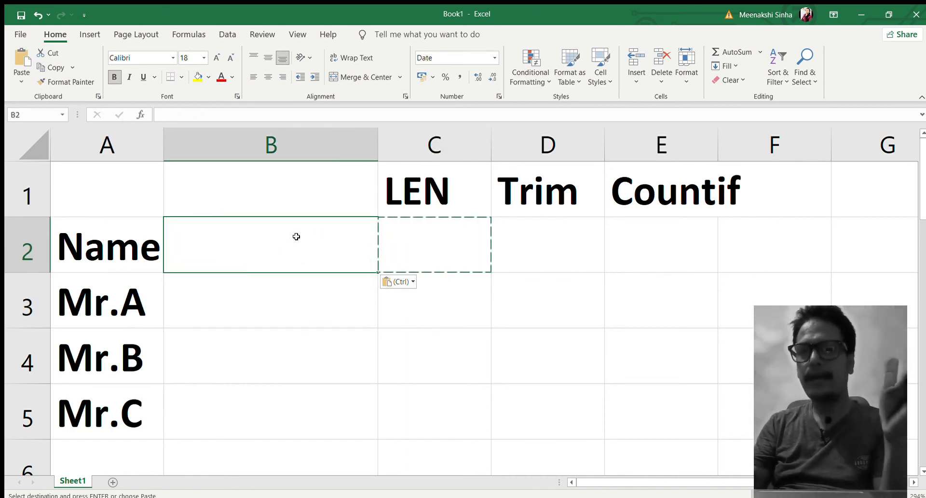
Step: Enter the day numbers 1 to 7 across cells B2 to H2
text(1)
key(Tab)
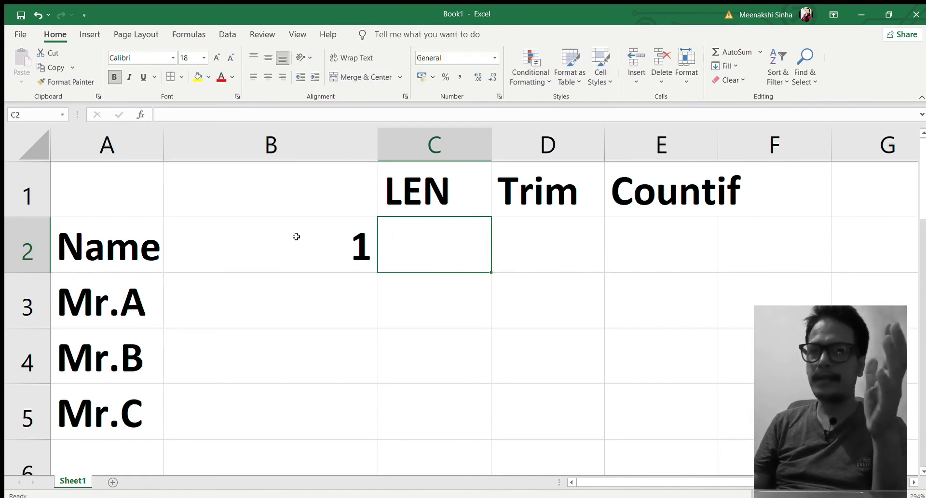
text(2)
key(Tab)
text(3)
key(Tab)
text(4)
key(Tab)
text(5)
key(Tab)
text(6)
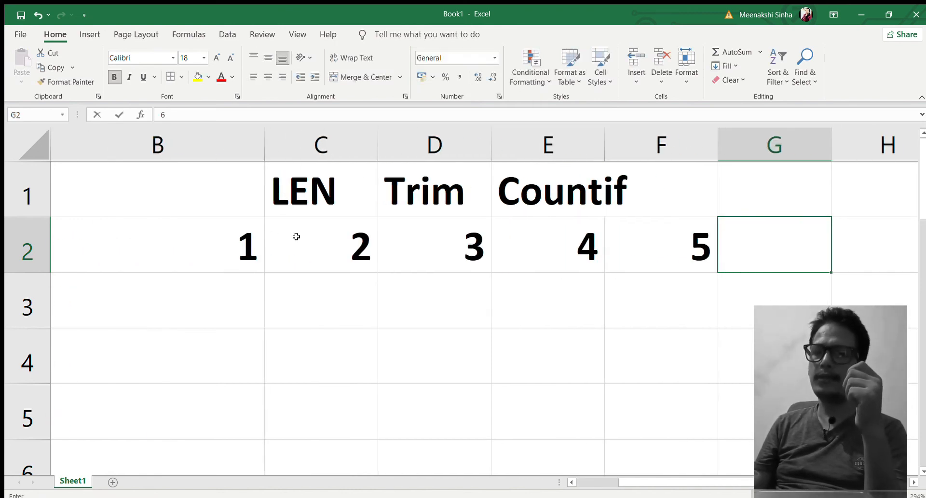
text(	7)
key(Left)
key(Left)
key(Left)
key(Left)
key(Left)
key(Left)
key(Left)
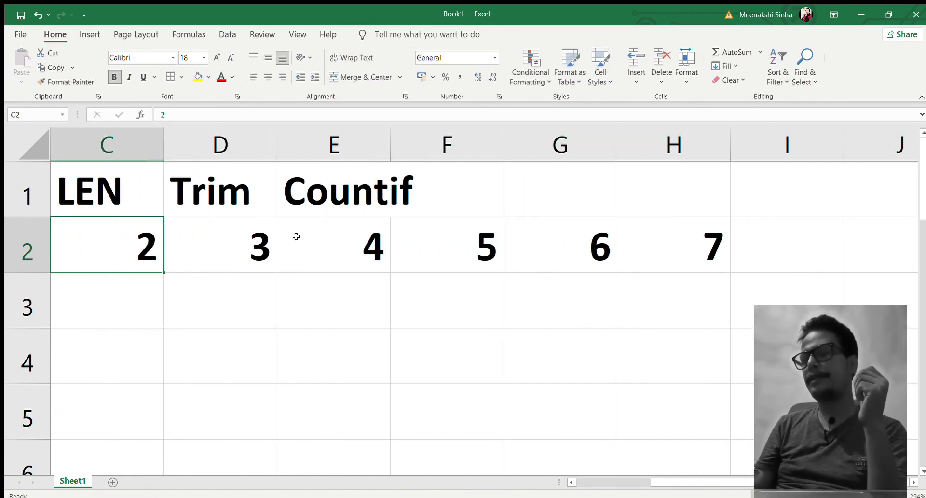
Step: Add the heading Total (P) in cell I2, right after day 7
key(Right)
key(Right)
key(Right)
key(Right)
key(Right)
key(Right)
key(Right)
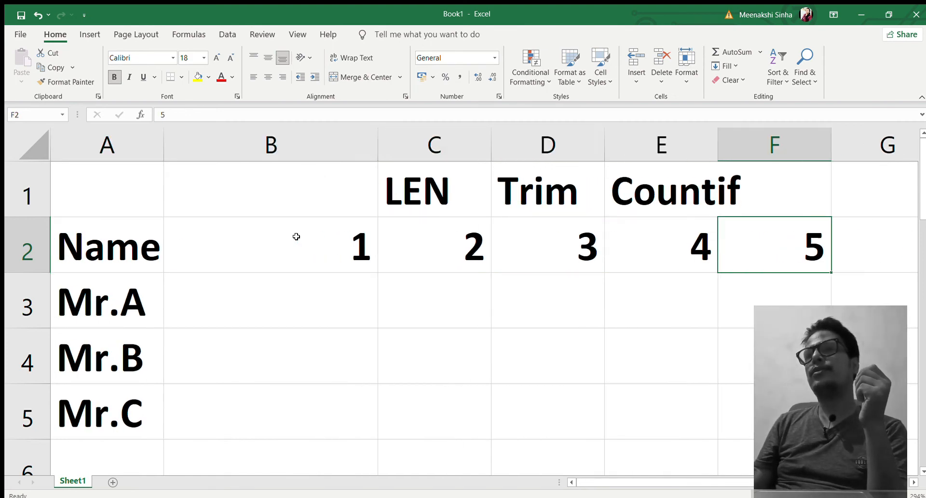
key(Right)
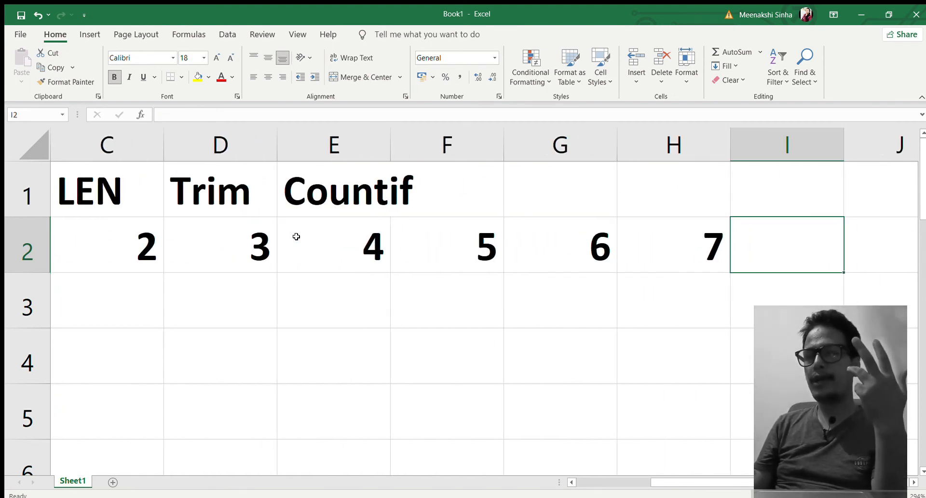
text(Total)
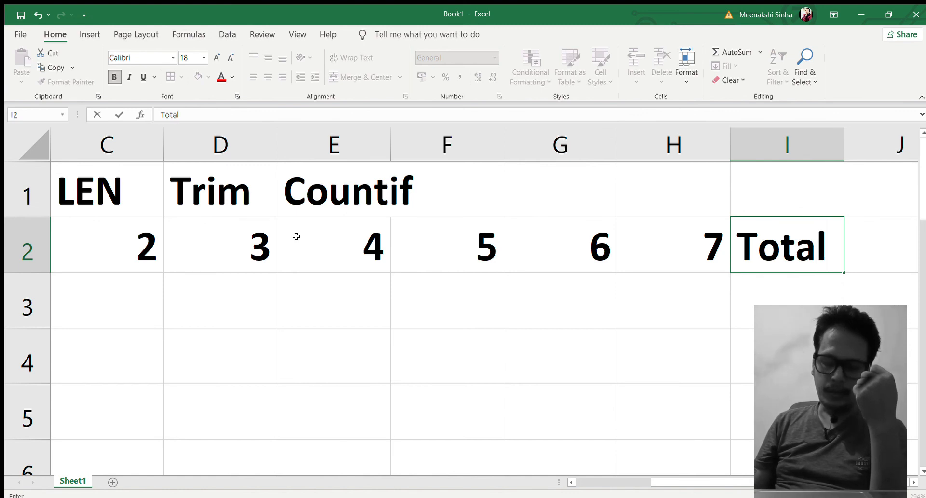
text( ()
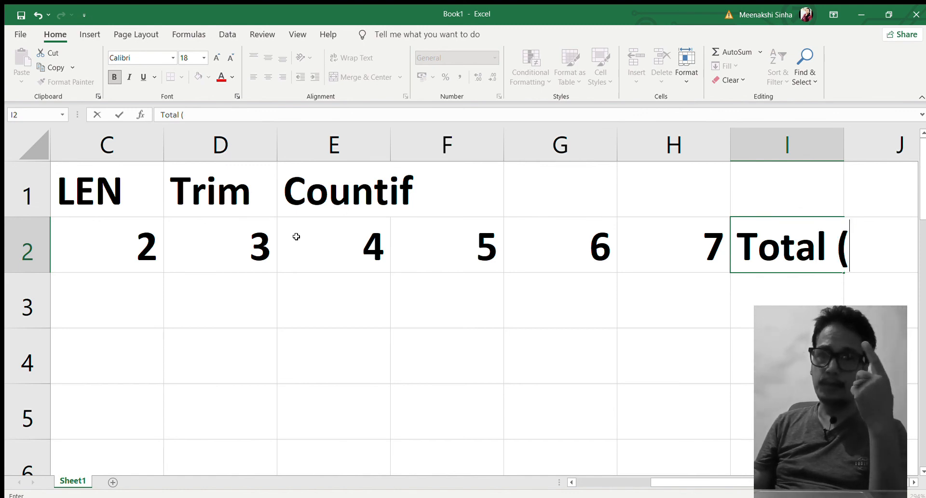
text(P))
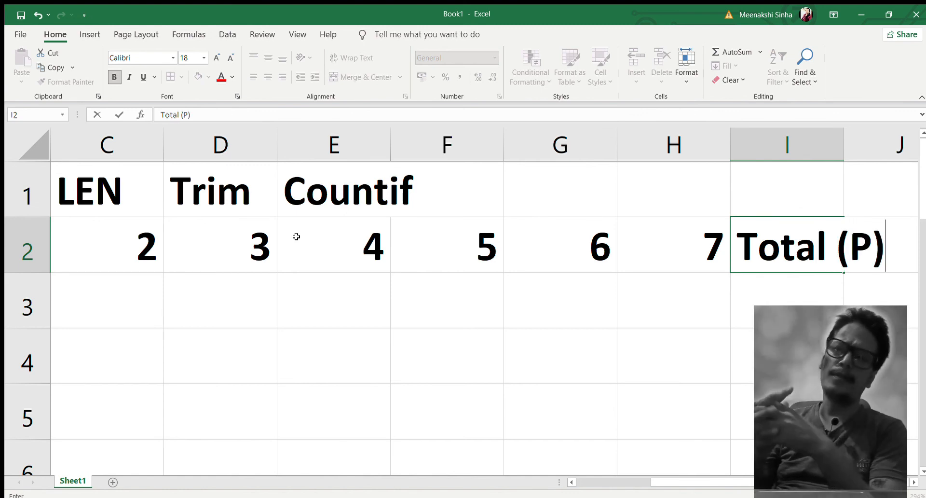
Step: Enter the attendance code P in cell B3 for Mr.A on day 1
click(113, 296)
key(Left)
key(Left)
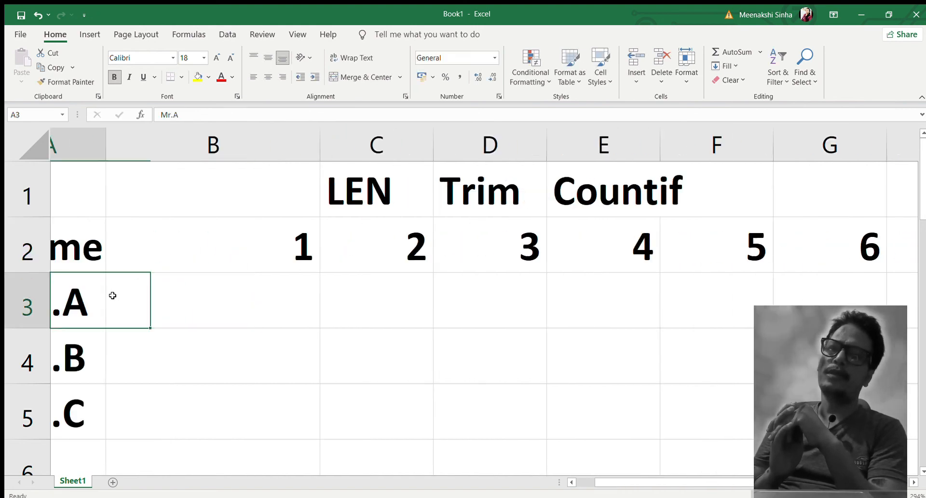
key(Right)
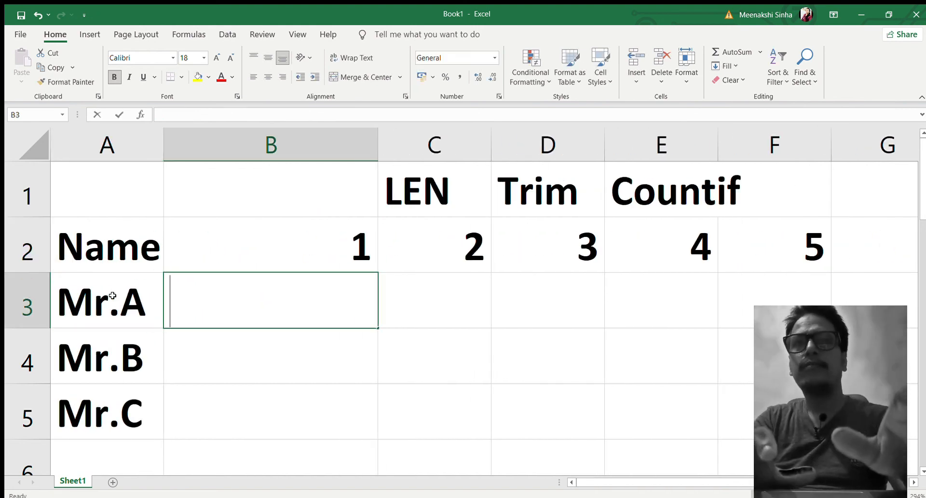
text(P)
key(Return)
key(Up)
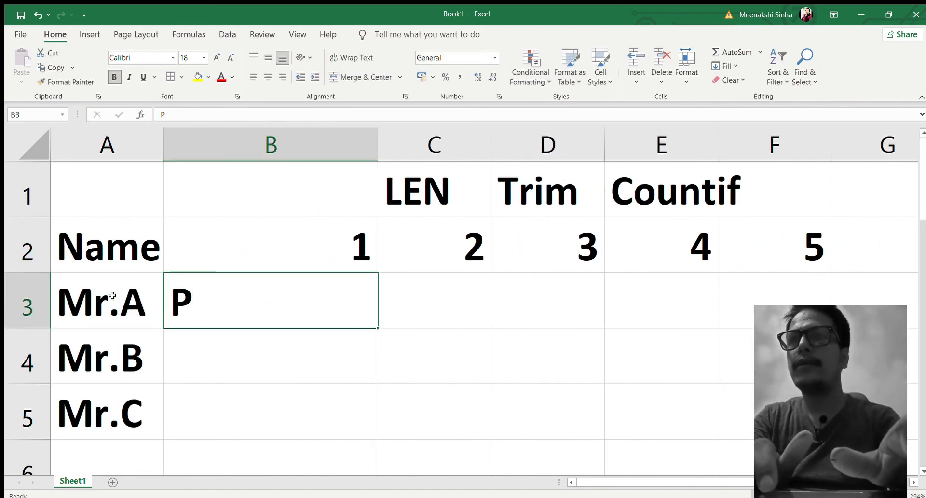
Step: Copy the P from B3 and paste it over the whole attendance range B3:H5
key(ctrl+c)
key(shift+Right)
key(shift+Right)
key(shift+Right)
key(shift+Right)
key(shift+Right)
key(shift+Right)
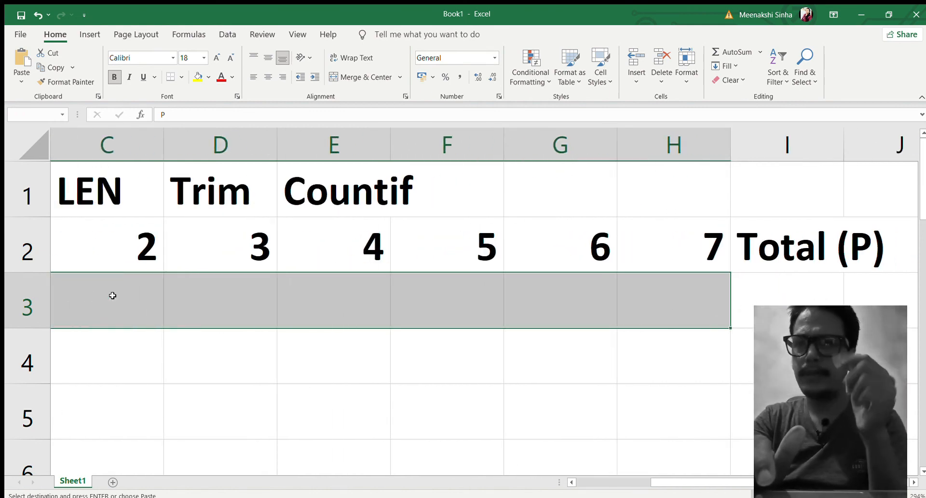
key(shift+Down)
key(shift+Down)
key(ctrl+v)
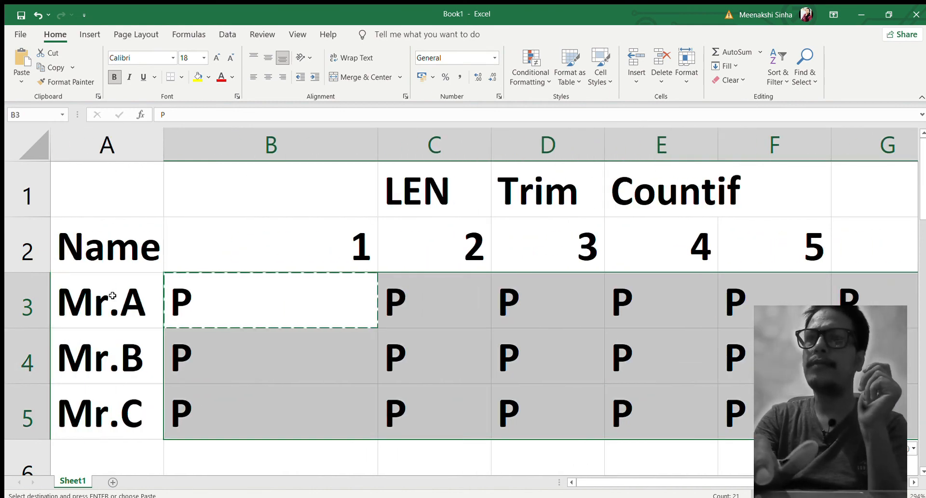
Step: Change Mr.A's attendance to WO on day 2 in C3 and A on day 3 in D3
text(WO)
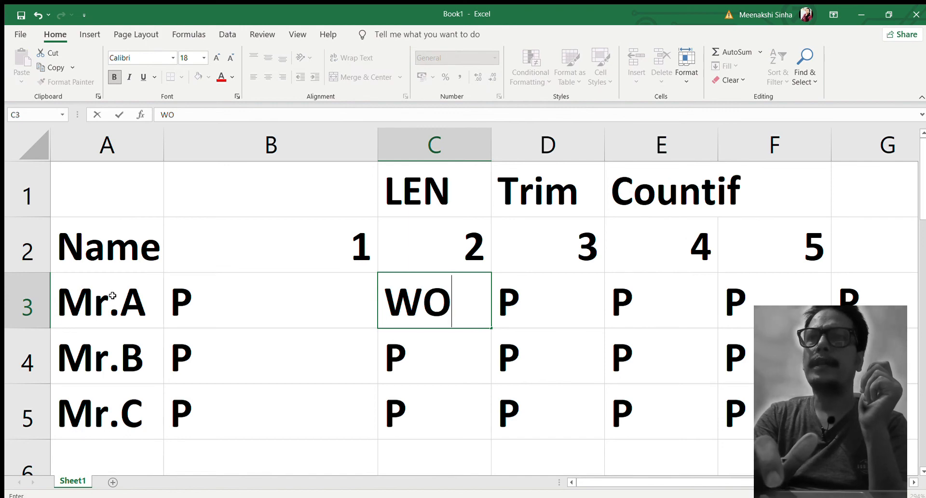
key(Return)
key(Right)
key(Up)
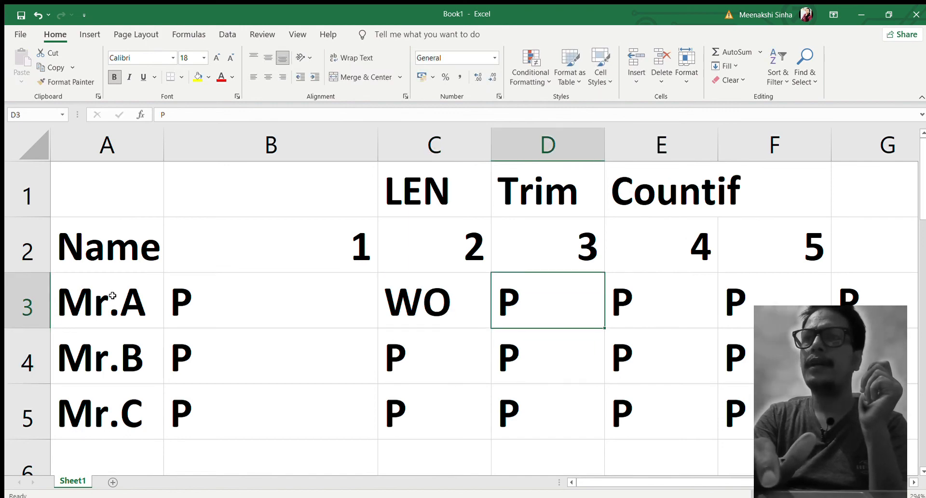
text(A)
key(Return)
Step: Change Mr.B's attendance to WO on days 2 and 3 in cells C4 and D4
key(Left)
text(WO)
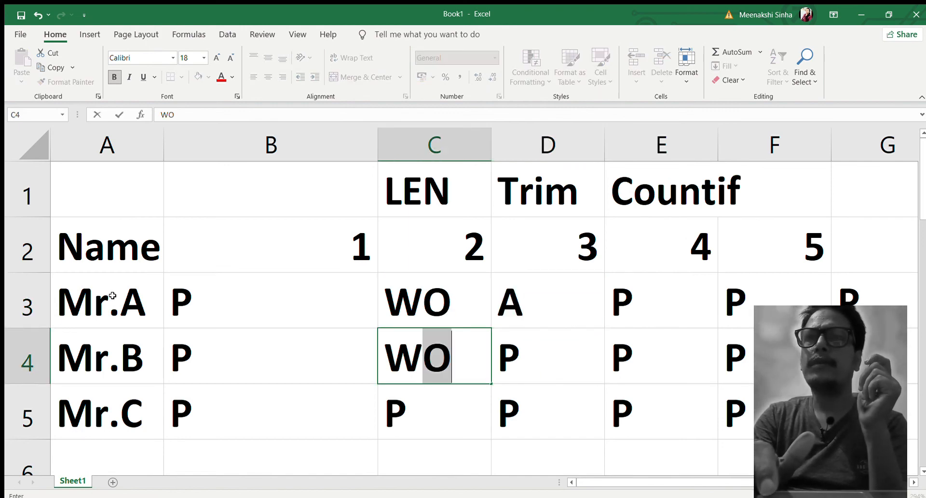
key(Right)
text(WO)
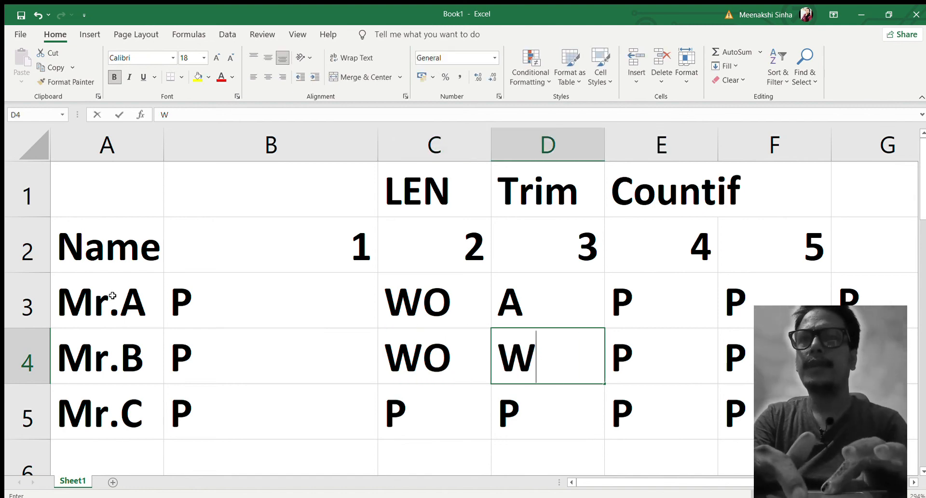
key(Return)
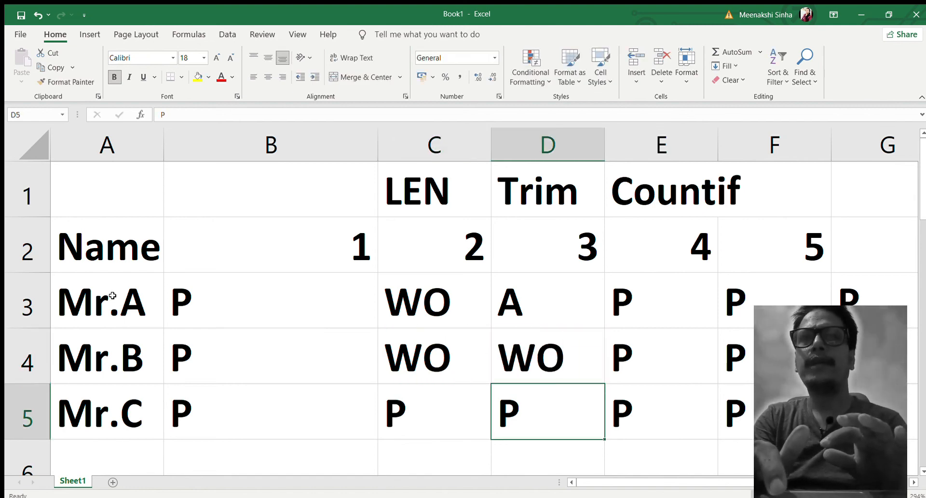
Step: Review the names in column A and Mr.A's attendance codes across row 3, up to the Total (P) cell I3
key(Left)
key(Up)
key(Up)
key(Up)
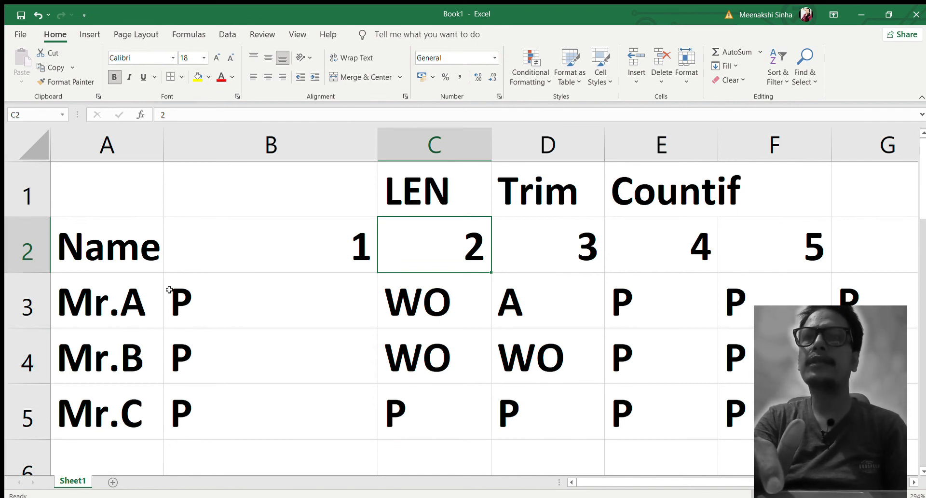
click(121, 297)
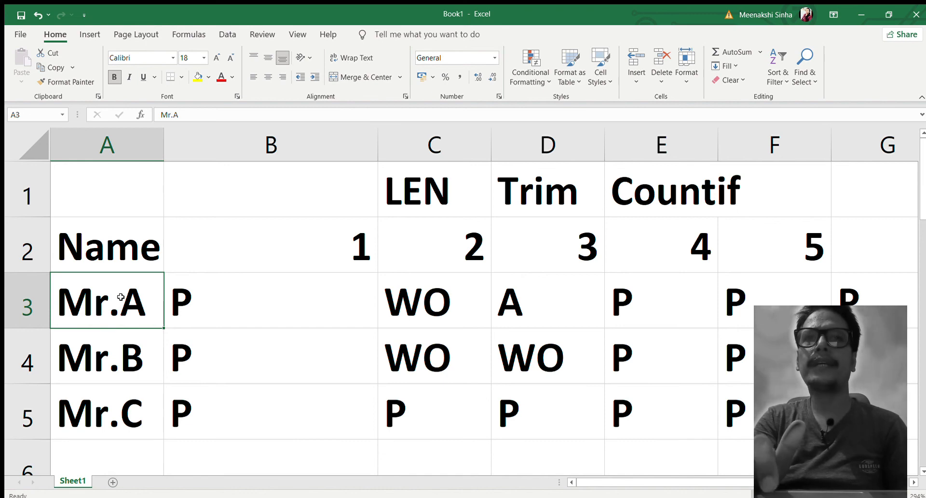
key(Down)
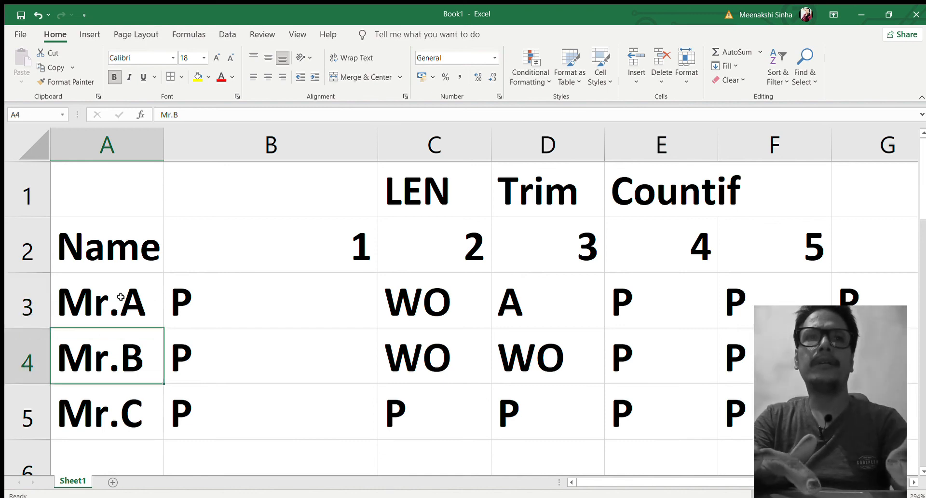
key(Down)
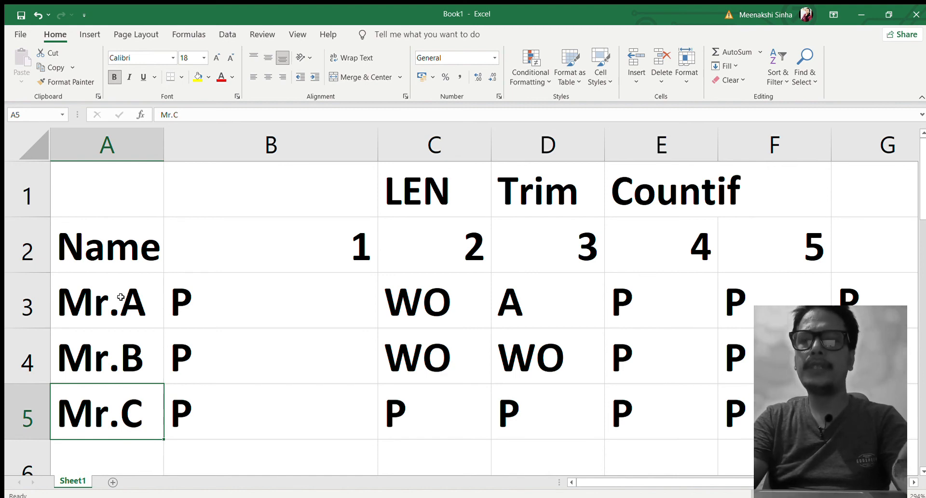
key(Up)
key(Up)
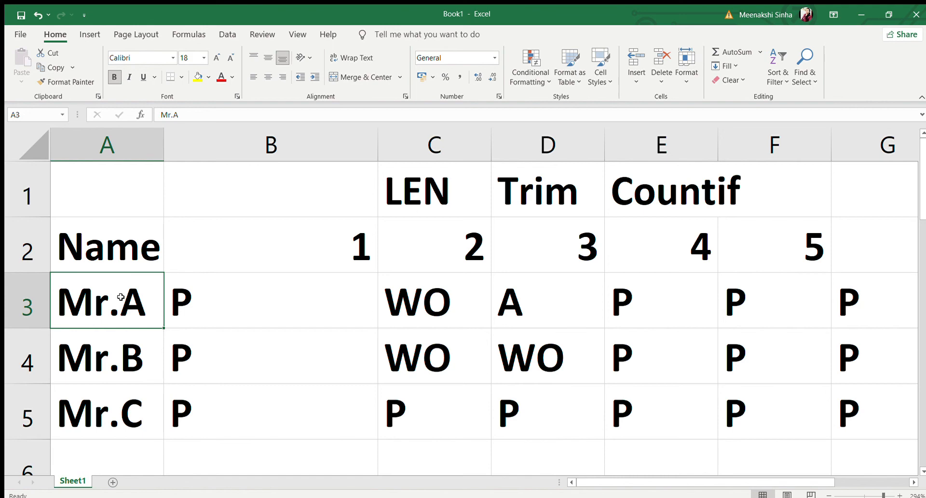
key(Right)
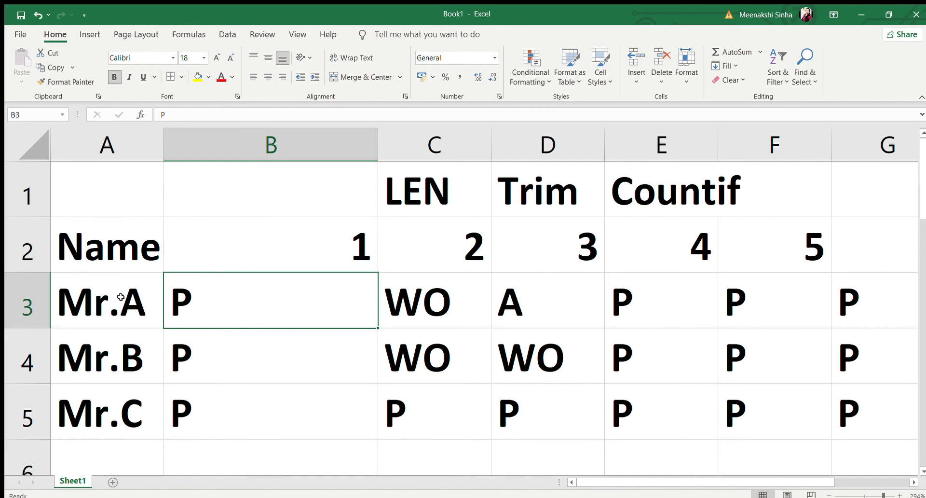
key(Right)
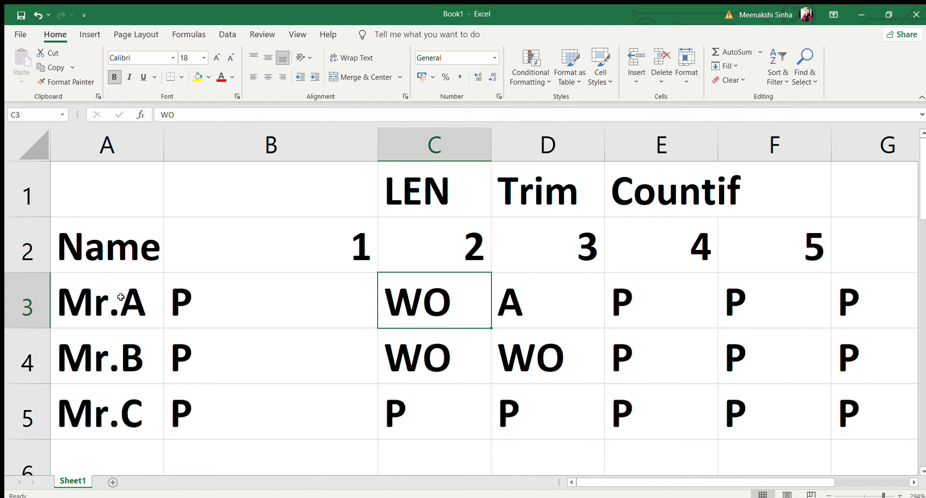
key(Right)
key(Right)
key(Right)
key(Right)
key(Right)
key(Right)
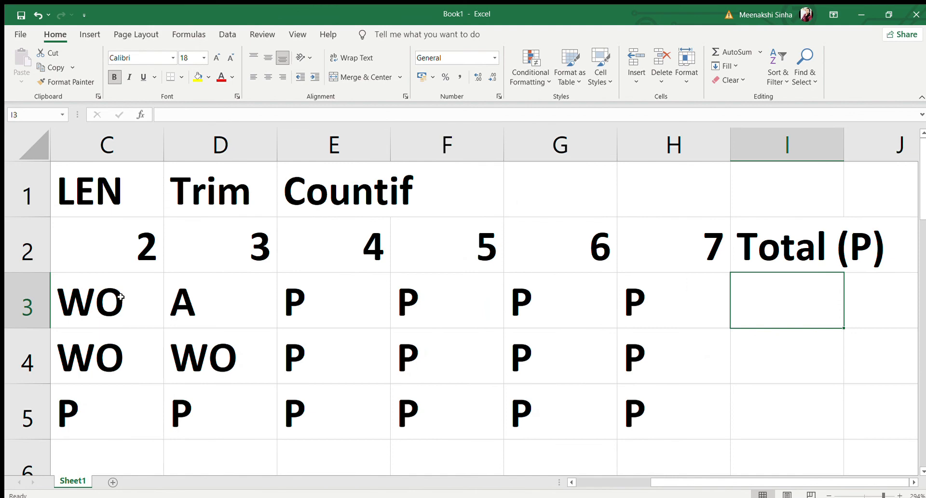
Step: Start a COUNTIF formula in the Total (P) cell I3 with Mr.A's attendance range B3:H3
text(=cou)
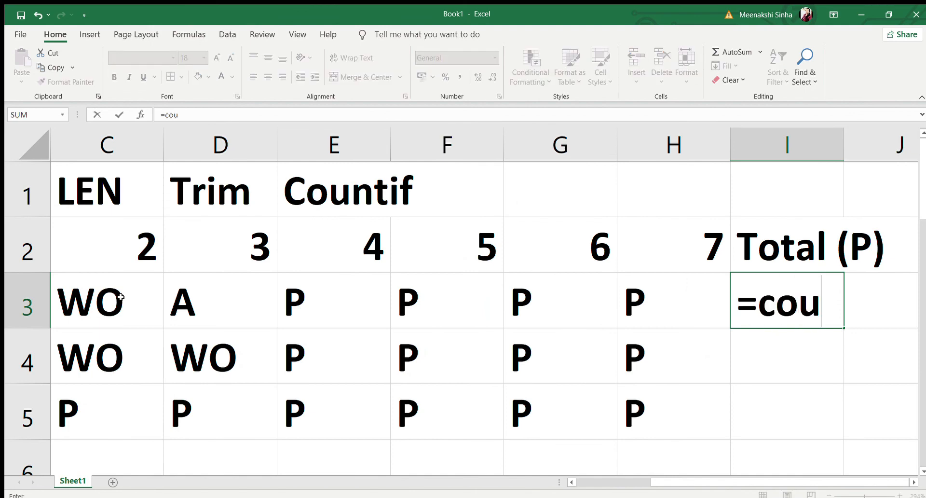
text(nif)
key(BackSpace)
key(BackSpace)
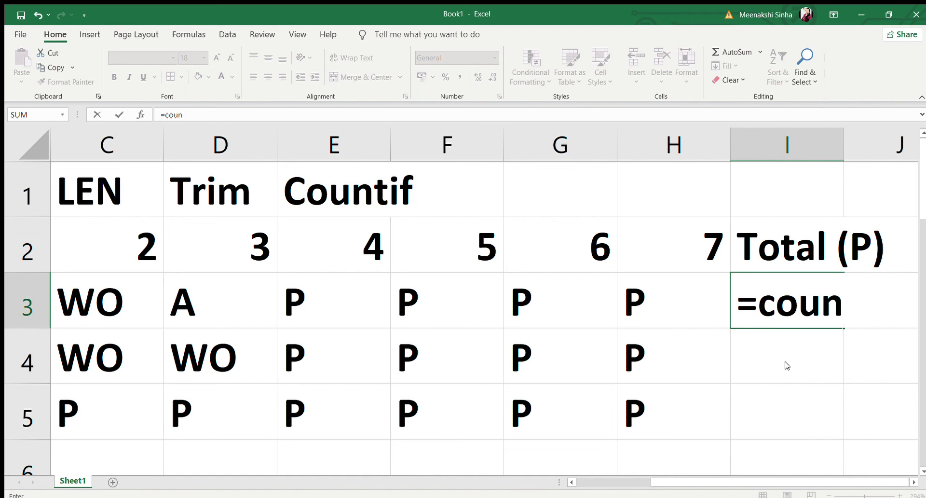
text(tif()
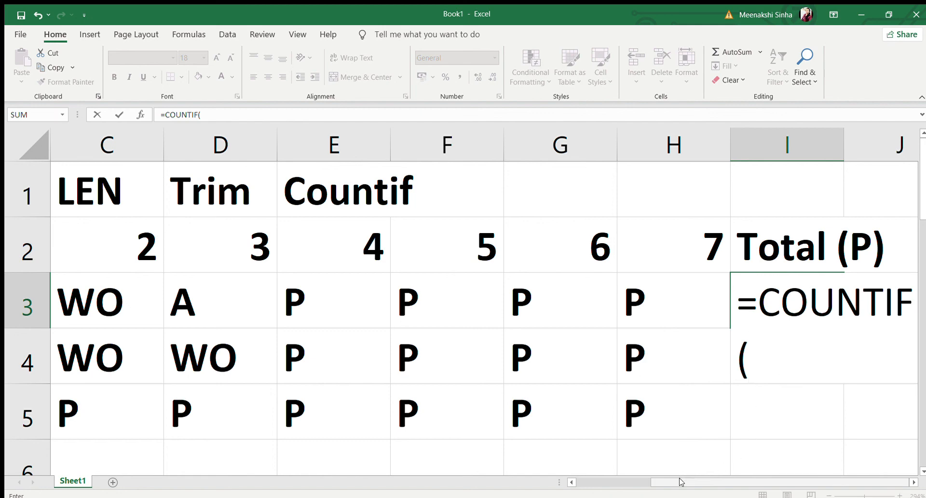
drag(680, 481, 608, 481)
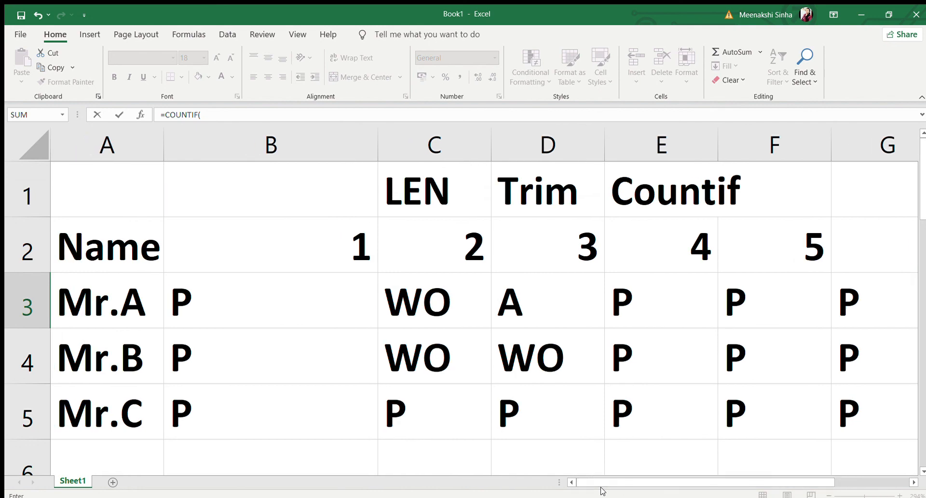
click(269, 305)
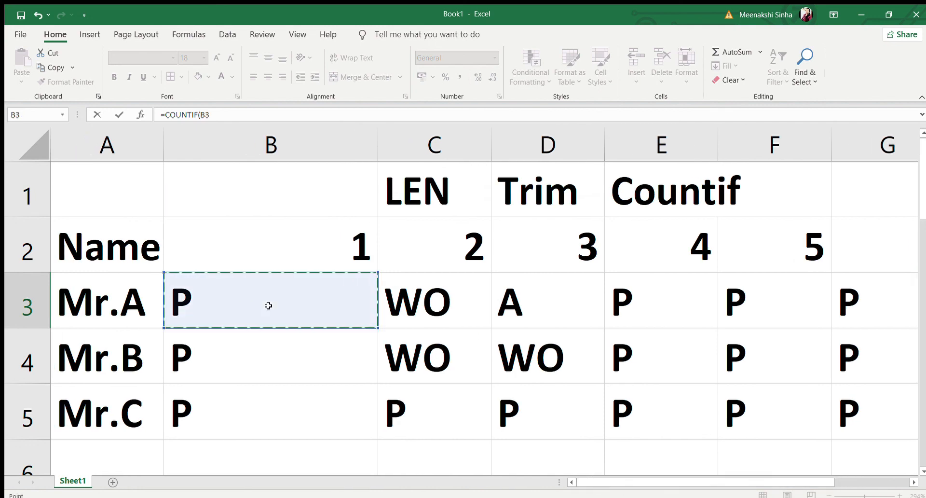
key(shift+Right)
key(shift+Right)
key(shift+Right)
key(shift+Right)
key(shift+Right)
key(shift+Right)
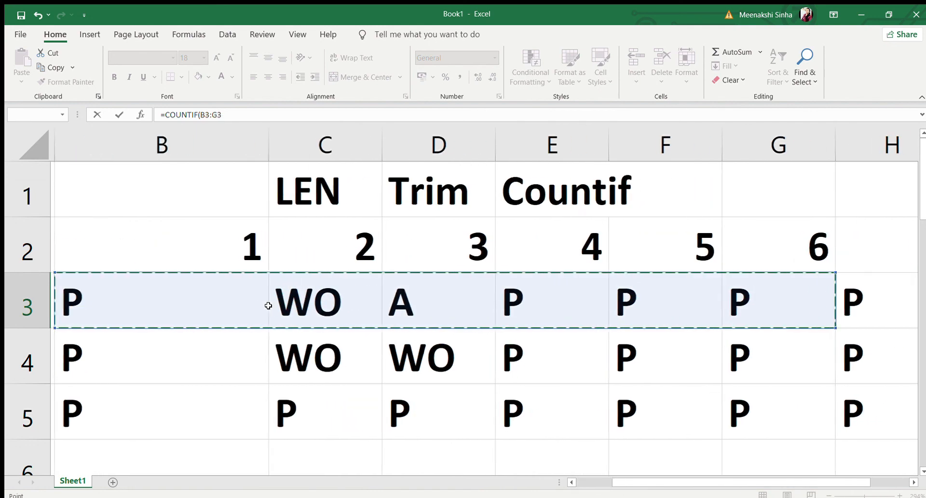
key(shift+Left)
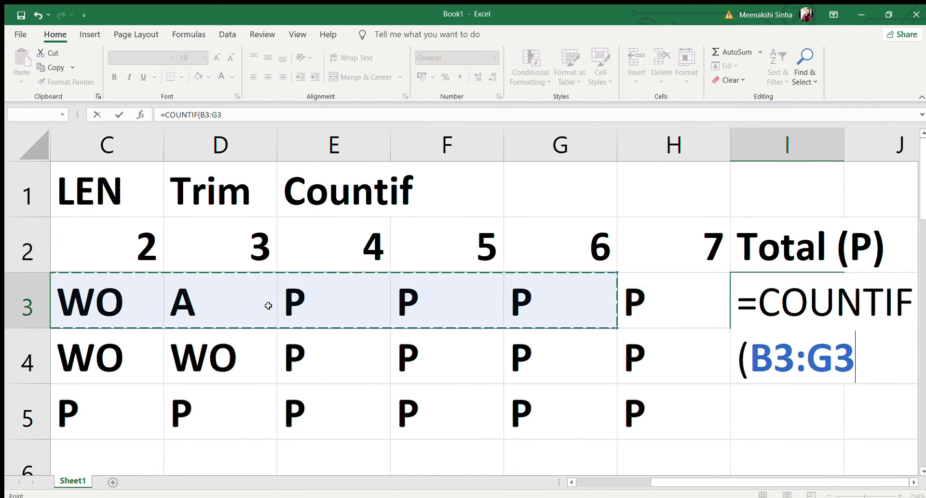
key(shift+Right)
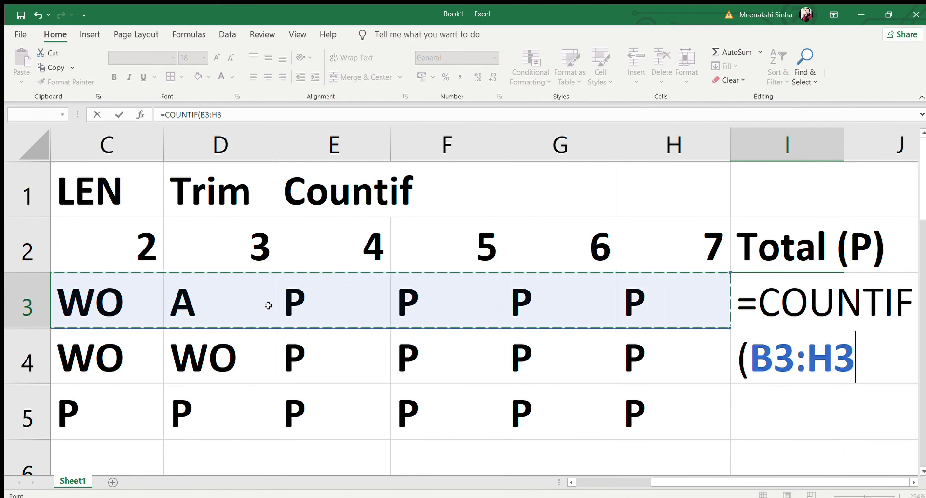
Step: Complete the COUNTIF formula in I3 with the criterion "P" and enter it
click(265, 303)
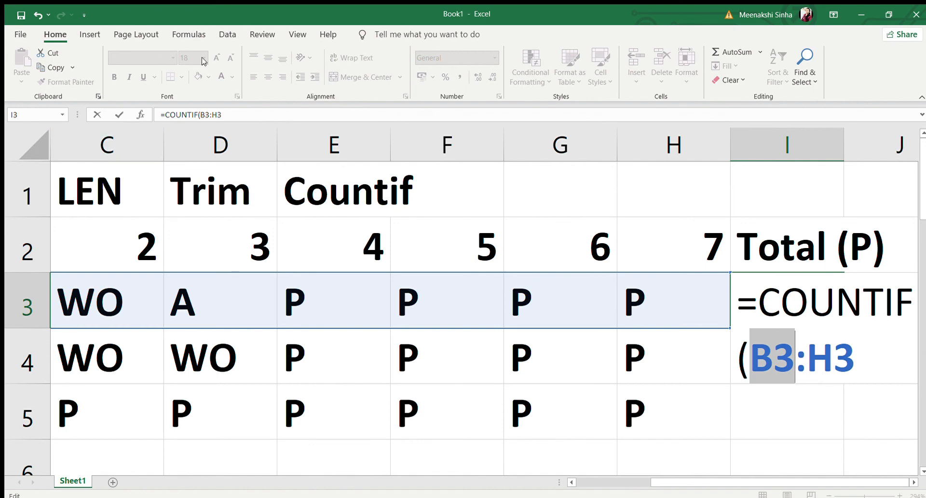
click(228, 112)
text(,)
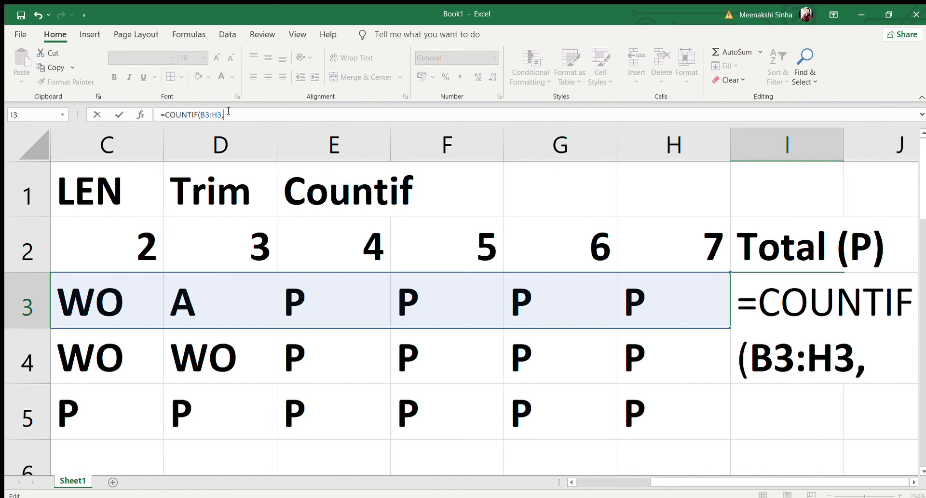
text(")
text(P)
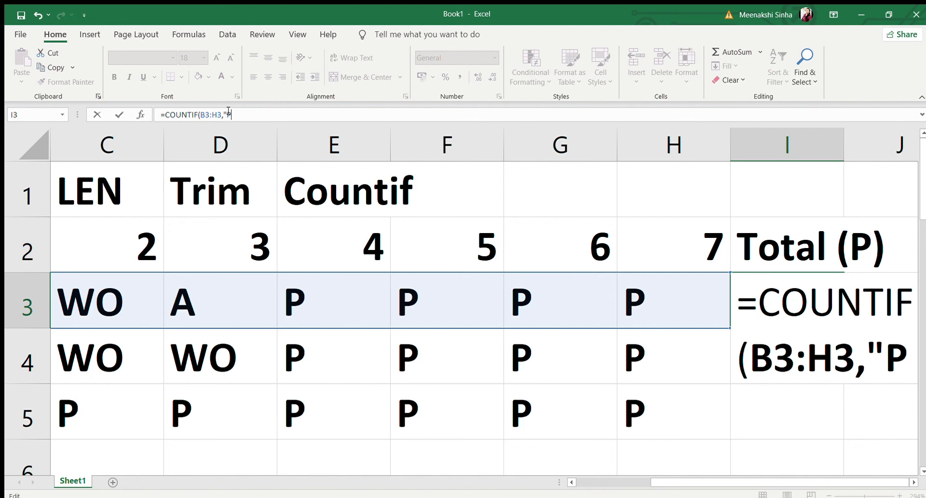
text(")
key(Return)
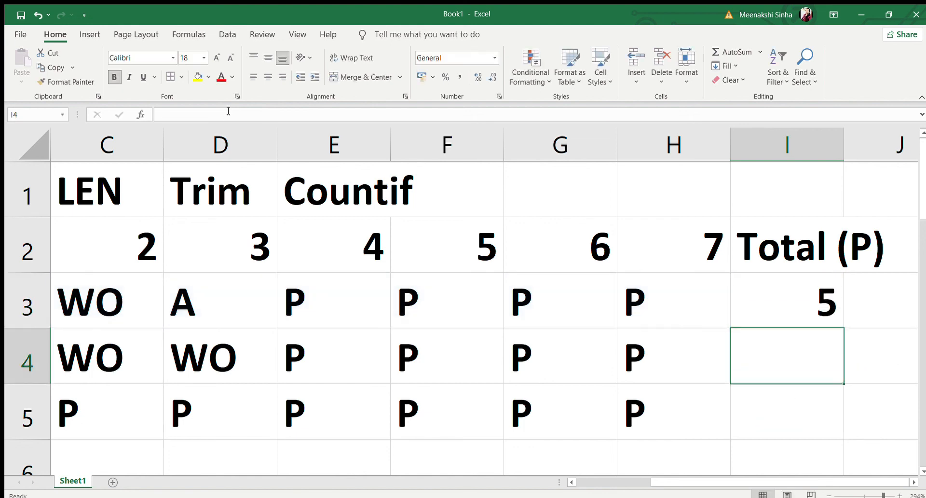
Step: Fill the COUNTIF formula from I3 down through I5 for Mr.B and Mr.C
key(Up)
key(shift+Down)
key(shift+Down)
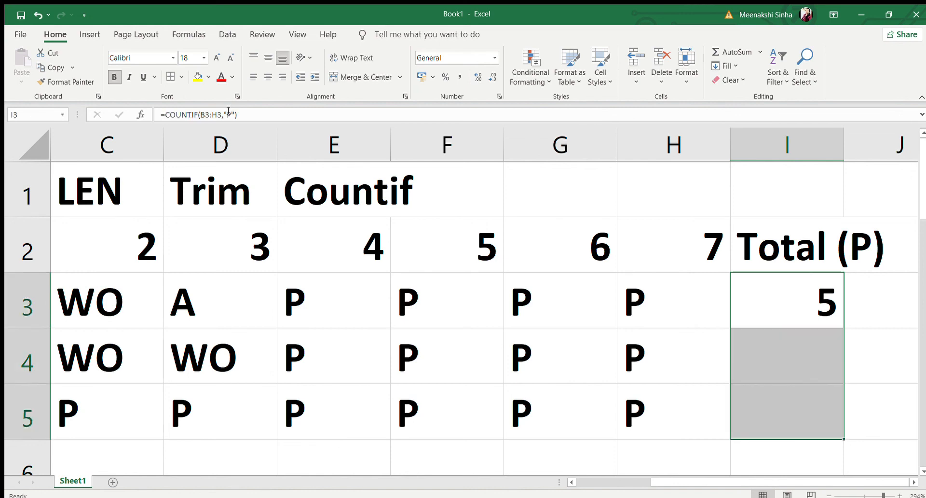
key(ctrl+d)
Step: Check Mr.A's total in I3 against the attendance codes in row 3, back to the name in A3
key(Down)
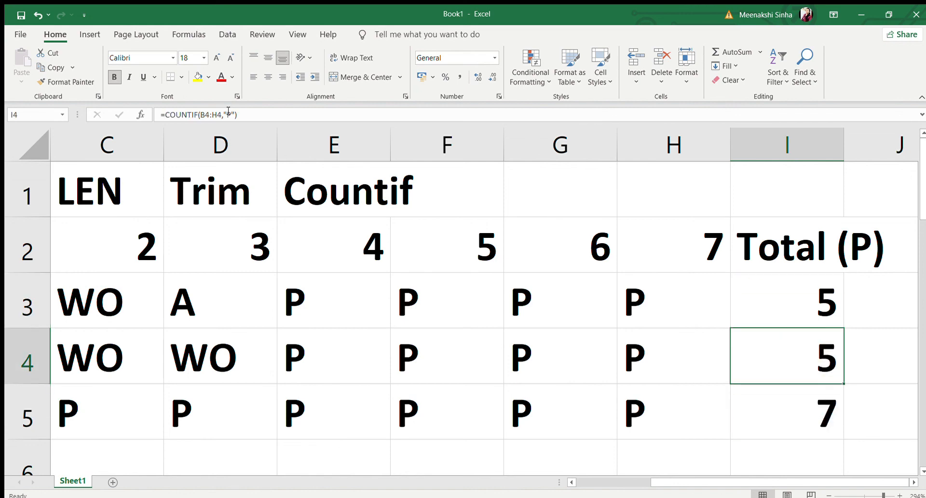
key(Up)
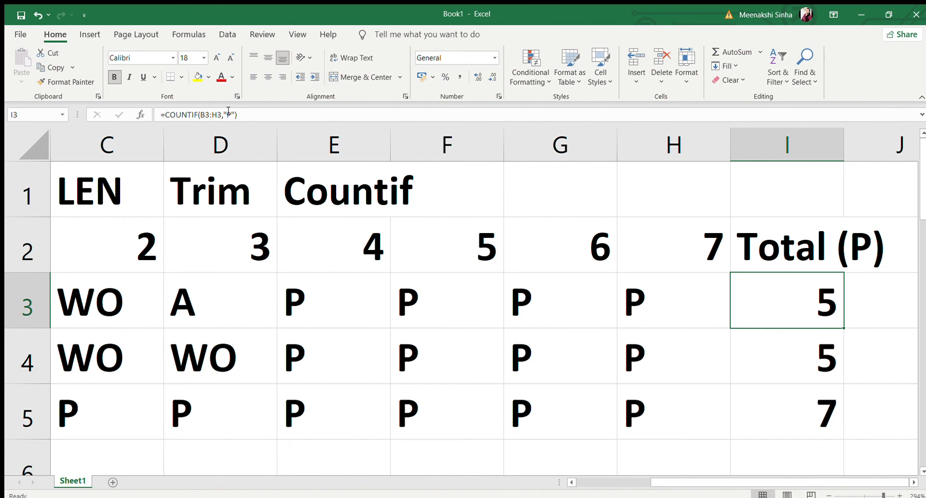
key(Left)
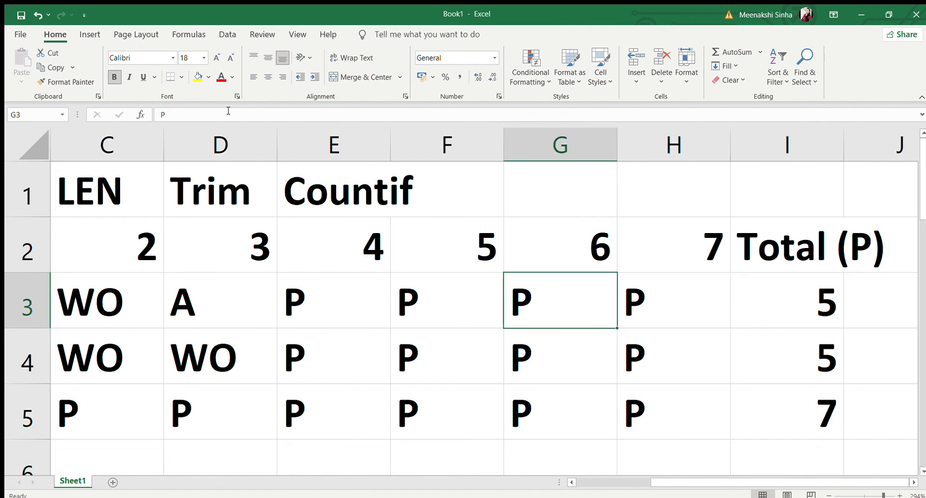
key(Left)
key(Left)
key(Left)
key(Left)
key(Left)
key(Left)
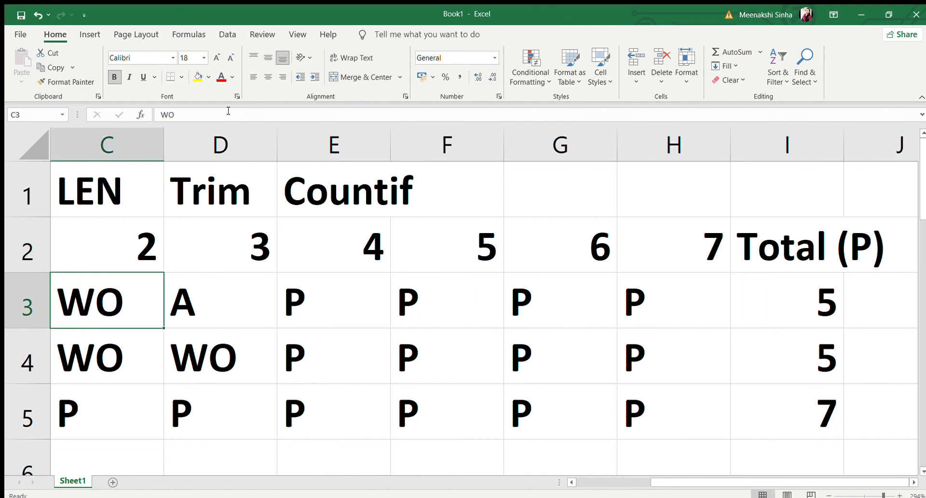
key(Left)
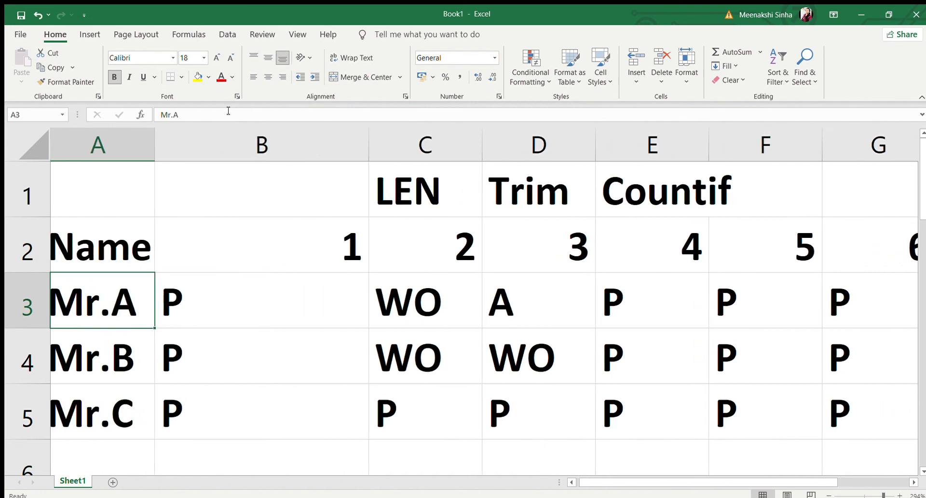
Step: Review the names in column A and Mr.B's attendance codes across row 4 against the Total (P) column
key(Down)
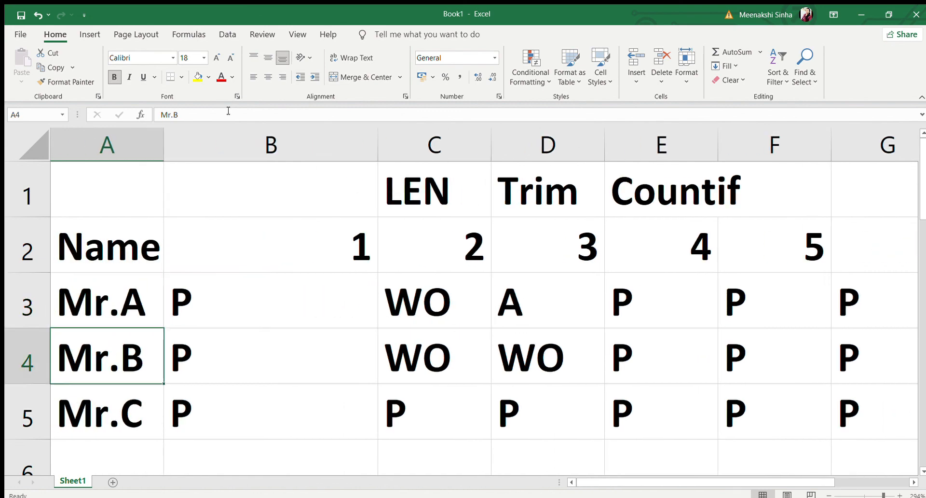
key(Down)
key(Down)
key(Up)
key(Up)
key(Up)
key(Down)
key(Down)
key(Up)
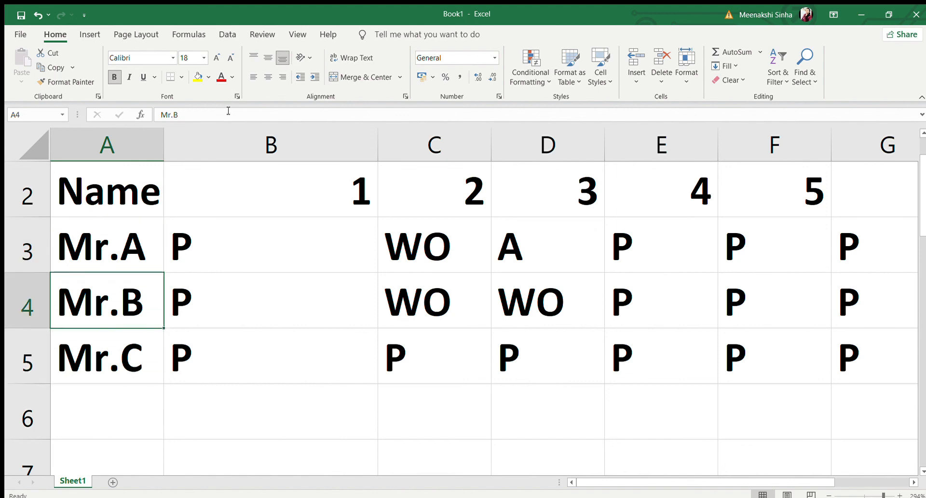
key(Right)
key(Right)
key(Right)
key(Right)
key(Right)
key(Right)
key(Right)
key(Right)
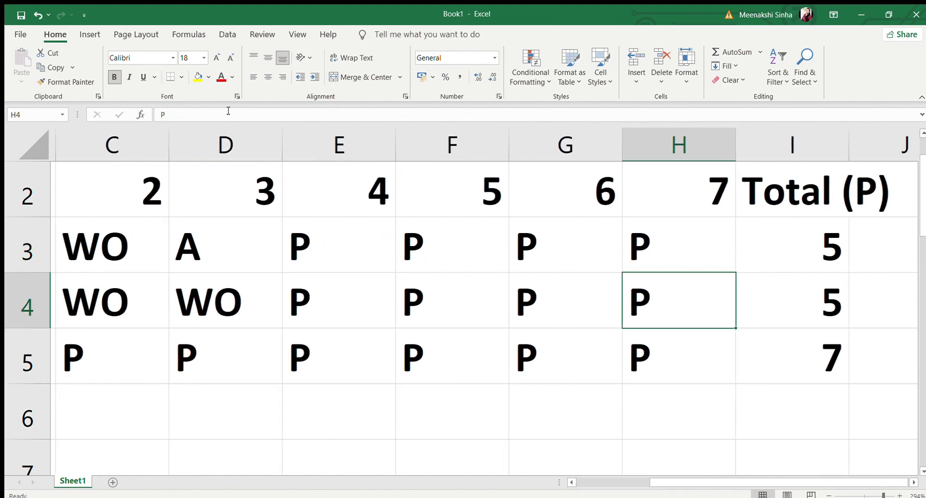
Step: Check Mr.C's COUNTIF total in I5 against the attendance codes across row 5
key(Down)
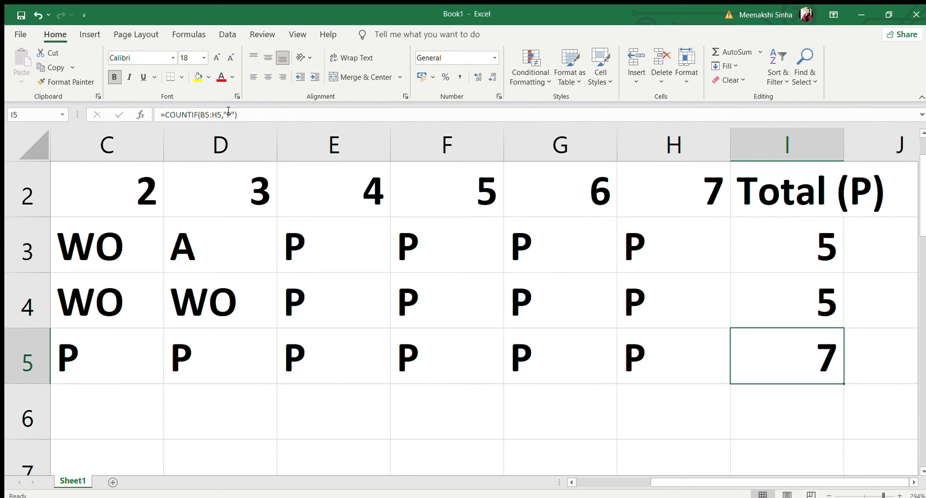
key(Left)
key(Left)
key(Left)
key(Left)
key(Left)
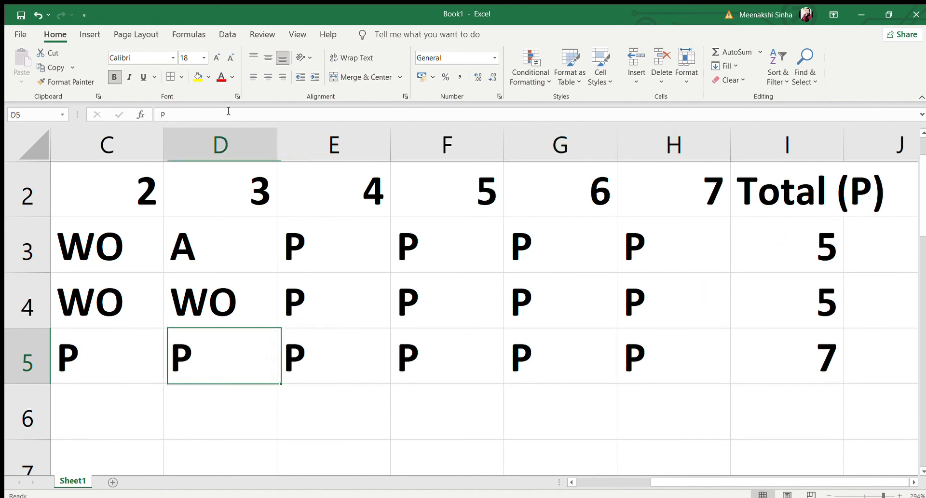
key(Left)
key(Left)
key(Left)
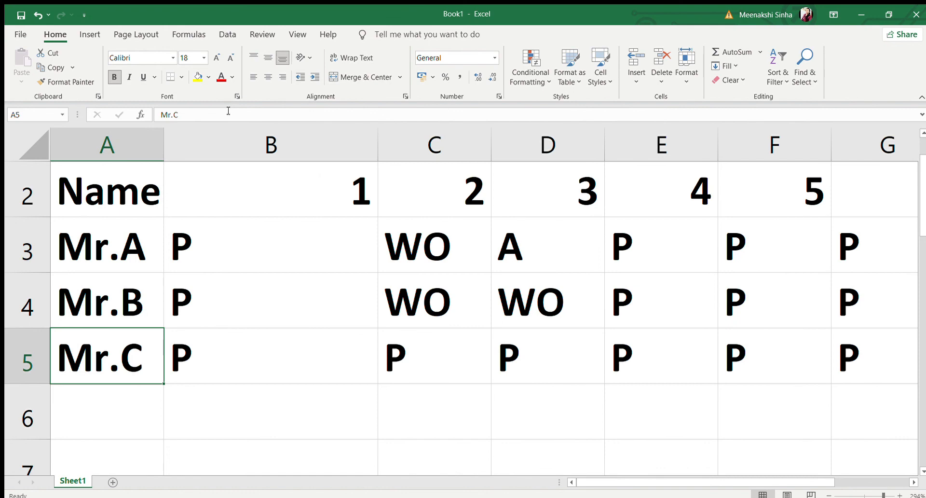
key(Right)
key(Right)
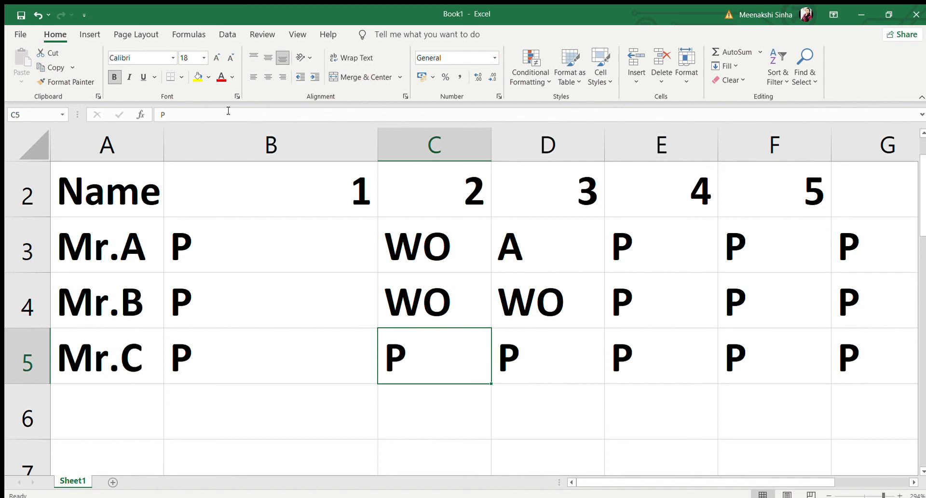
key(Right)
key(Right)
key(Right)
key(Right)
key(Right)
key(Right)
key(Right)
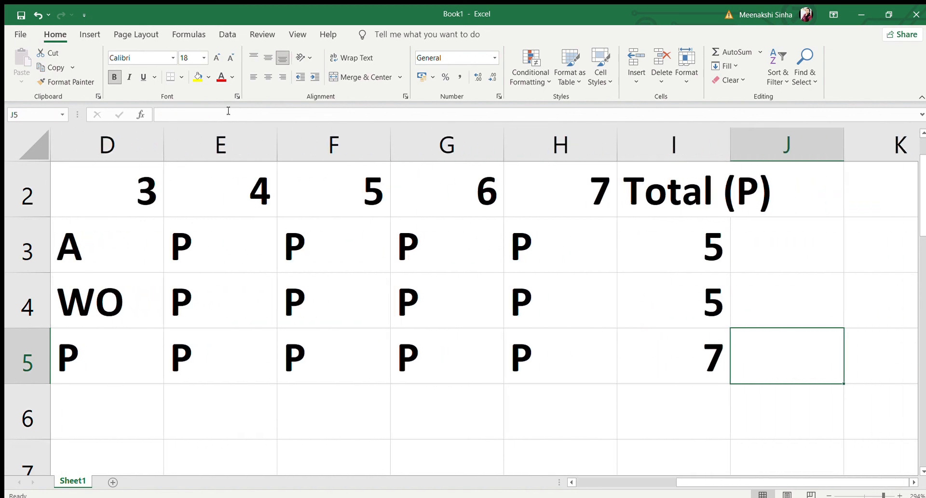
key(Left)
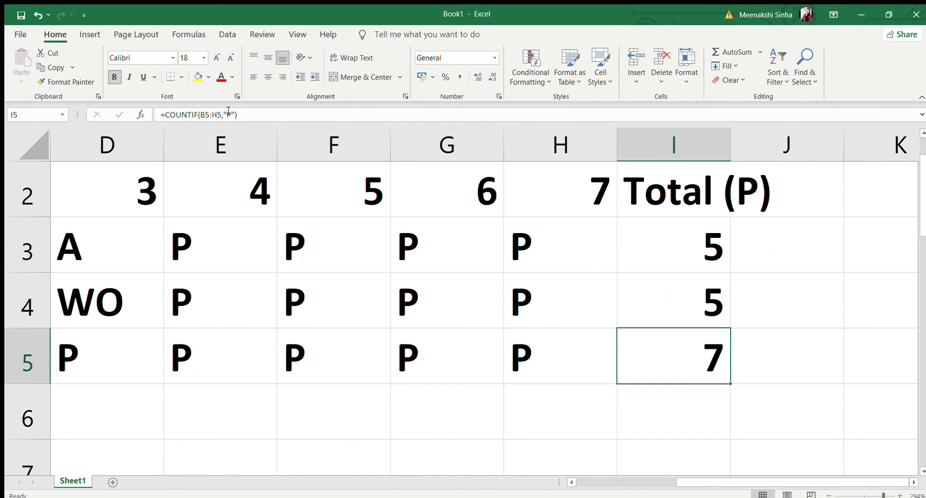
key(Left)
key(Home)
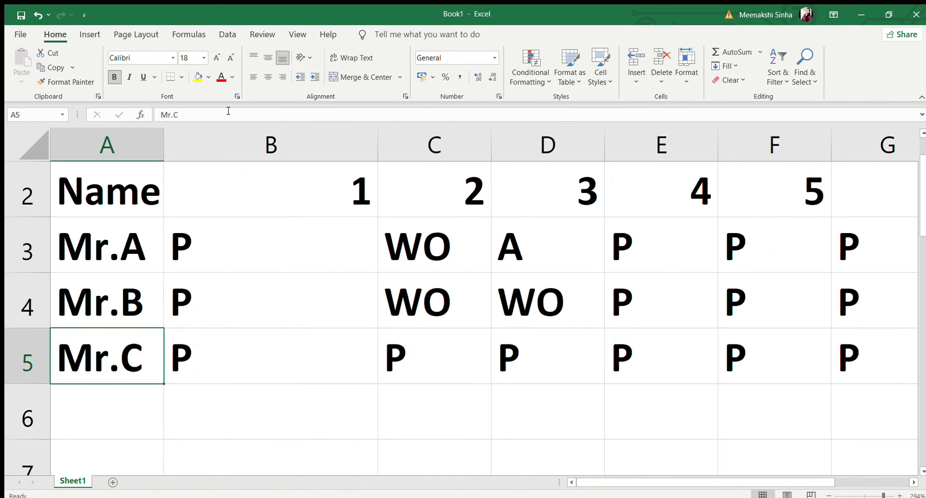
Step: Review the LEN, Trim and Countif headings in row 1 above the attendance table
key(Up)
key(Up)
key(Up)
key(Up)
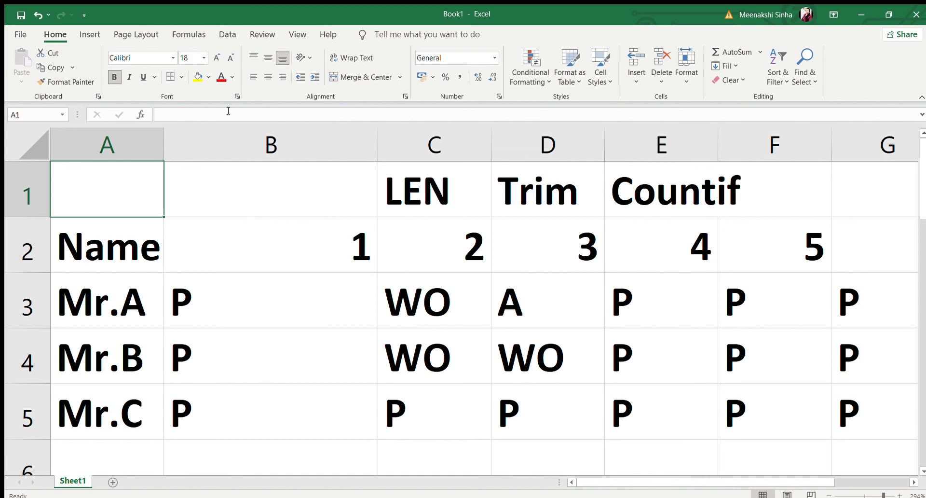
key(Right)
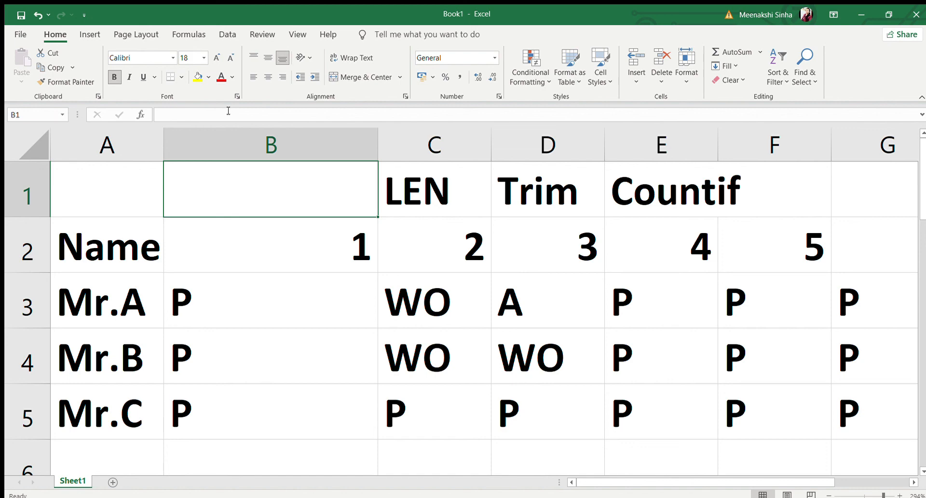
key(Right)
key(Right)
key(Right)
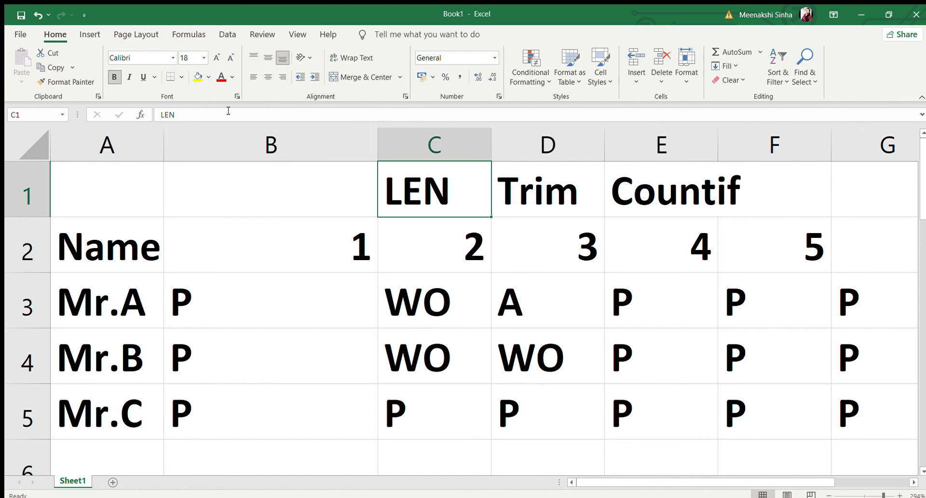
key(Right)
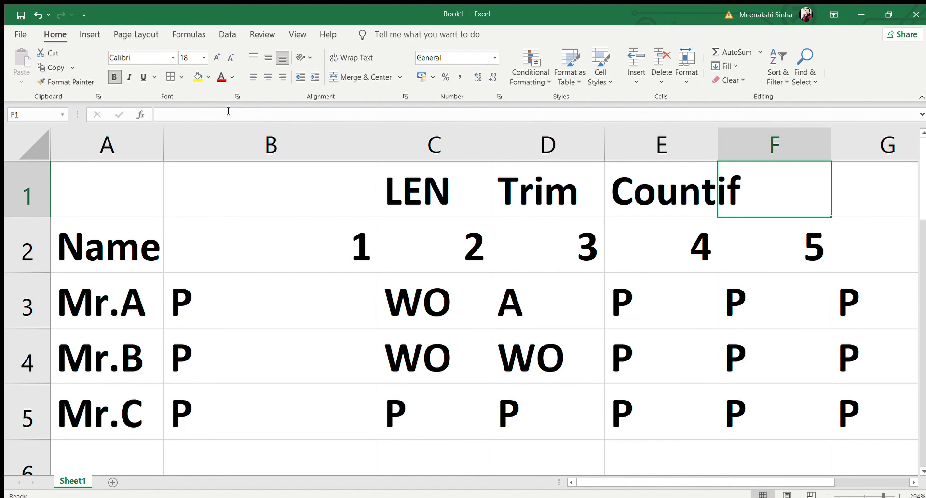
click(506, 253)
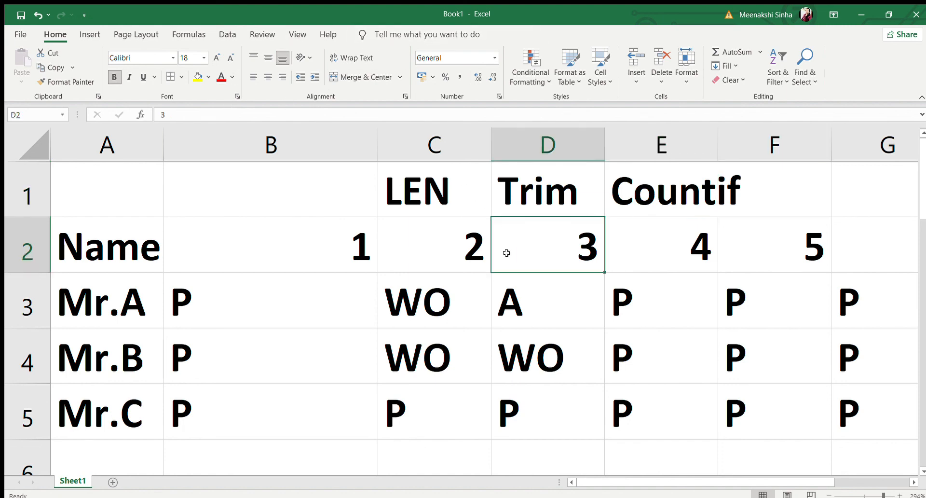